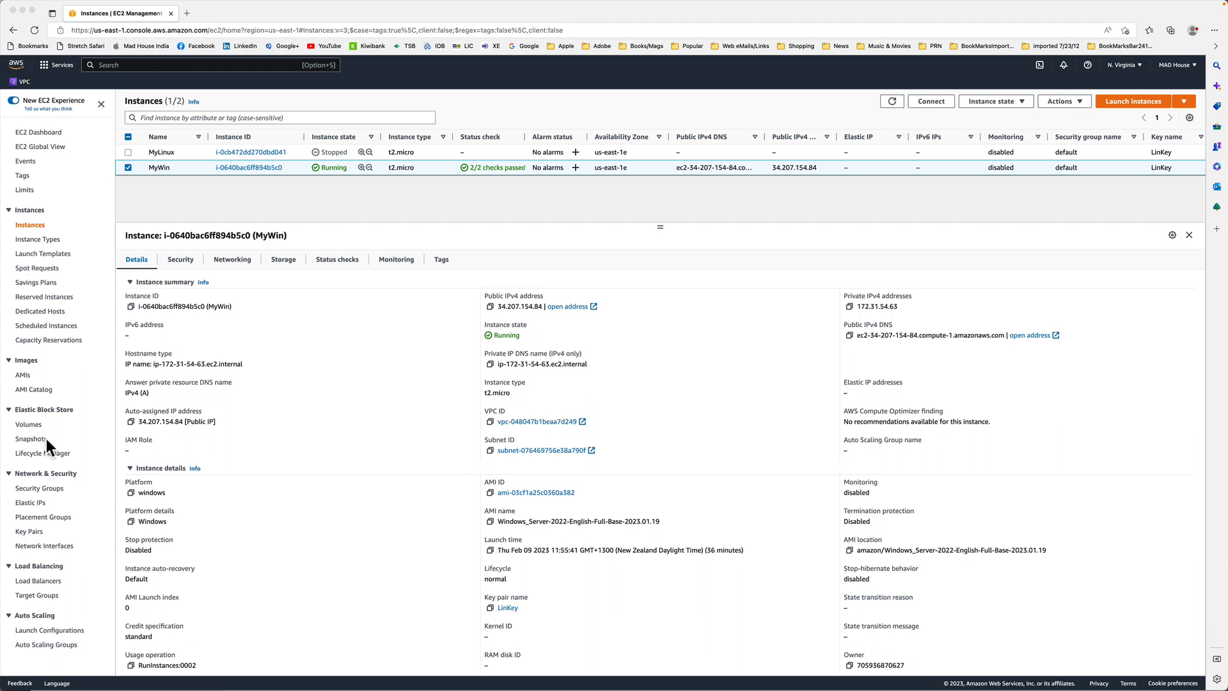
- Open the list of Elastic Block Store snapshots for the current region
left_click(46, 439)
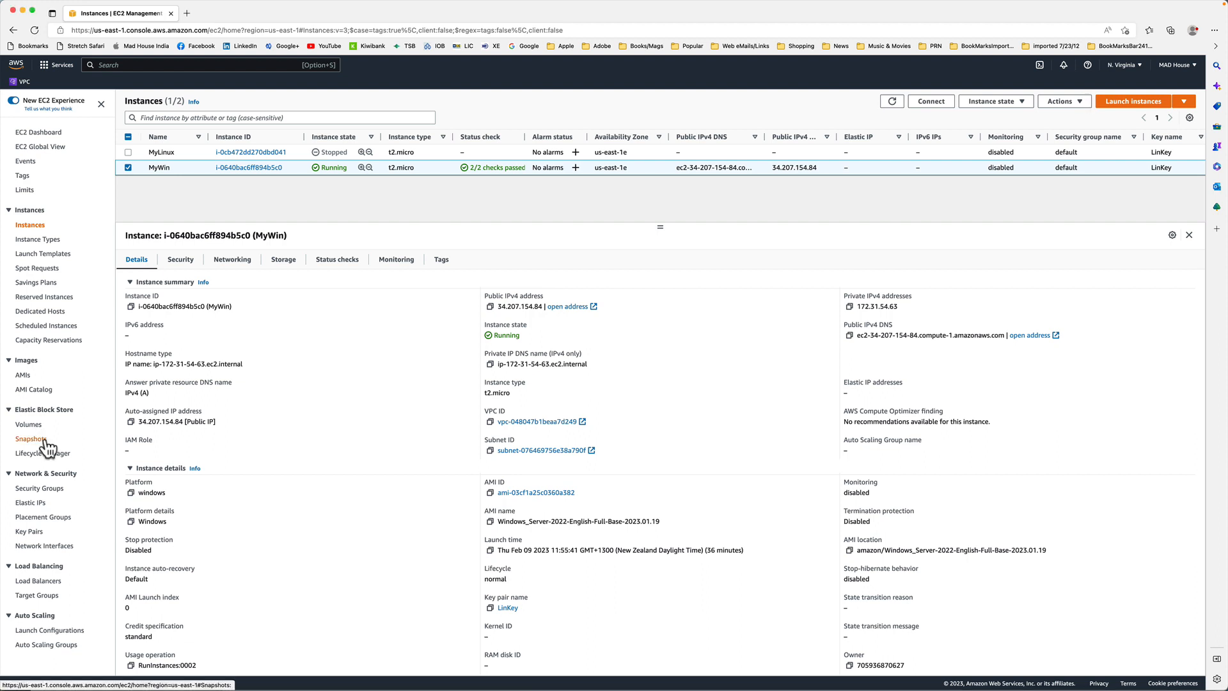
left_click(40, 440)
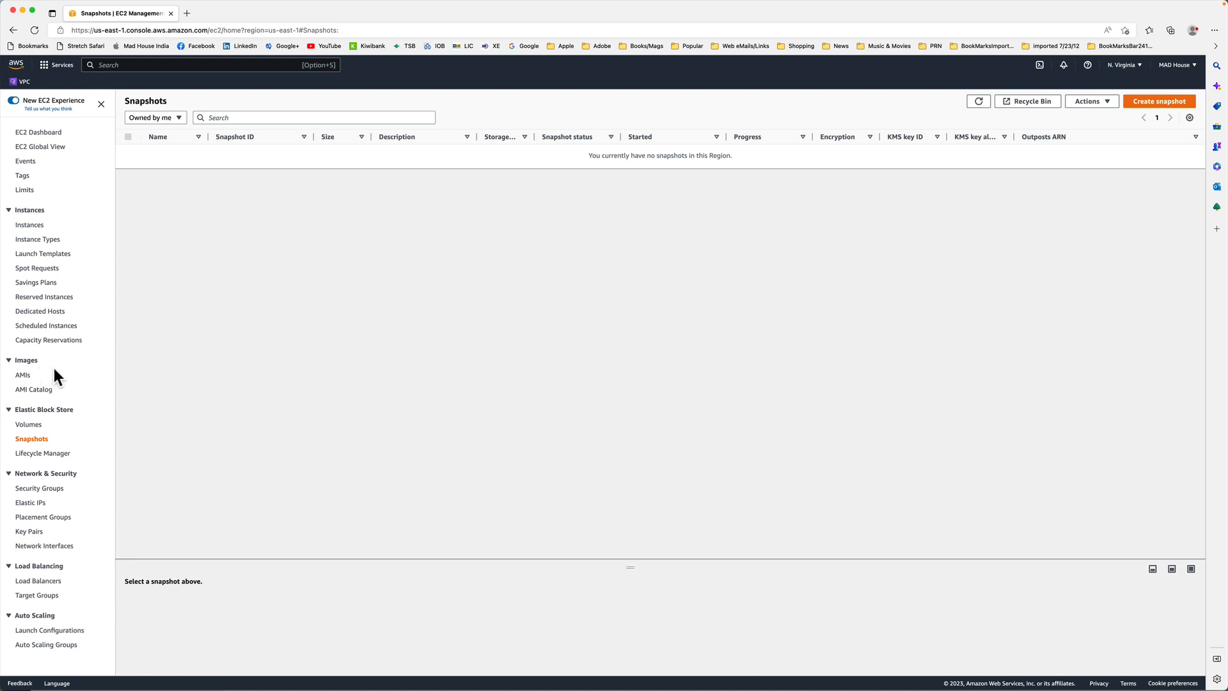
left_click(26, 425)
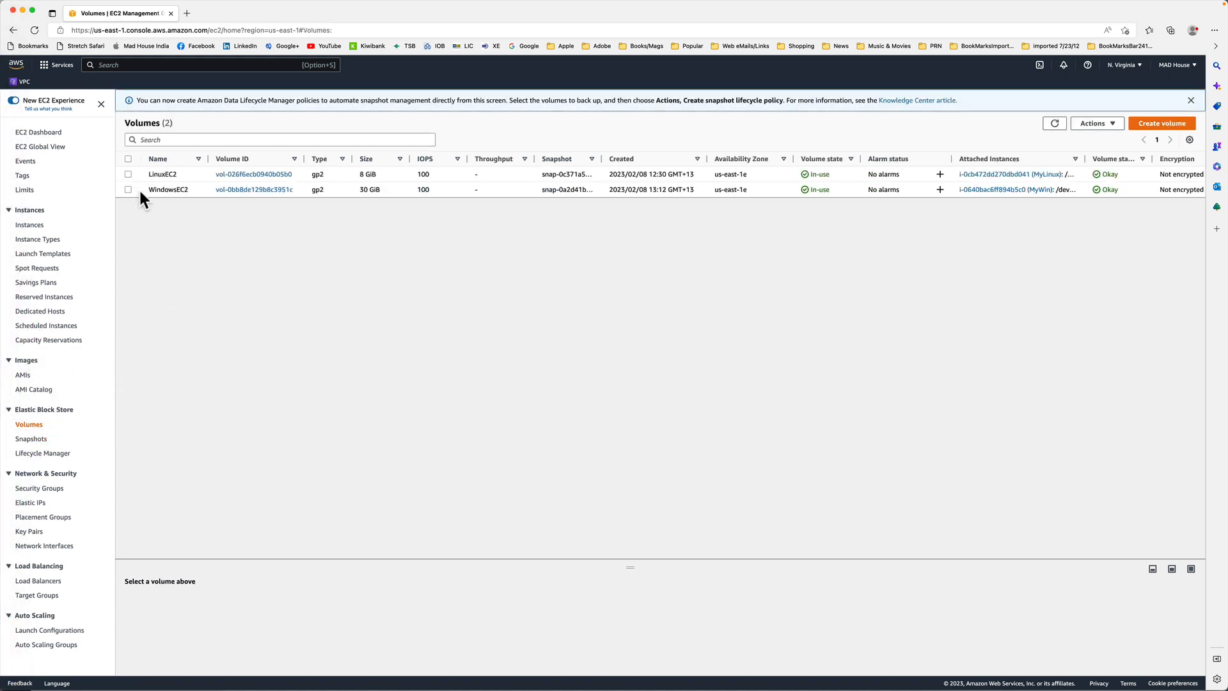
left_click(128, 189)
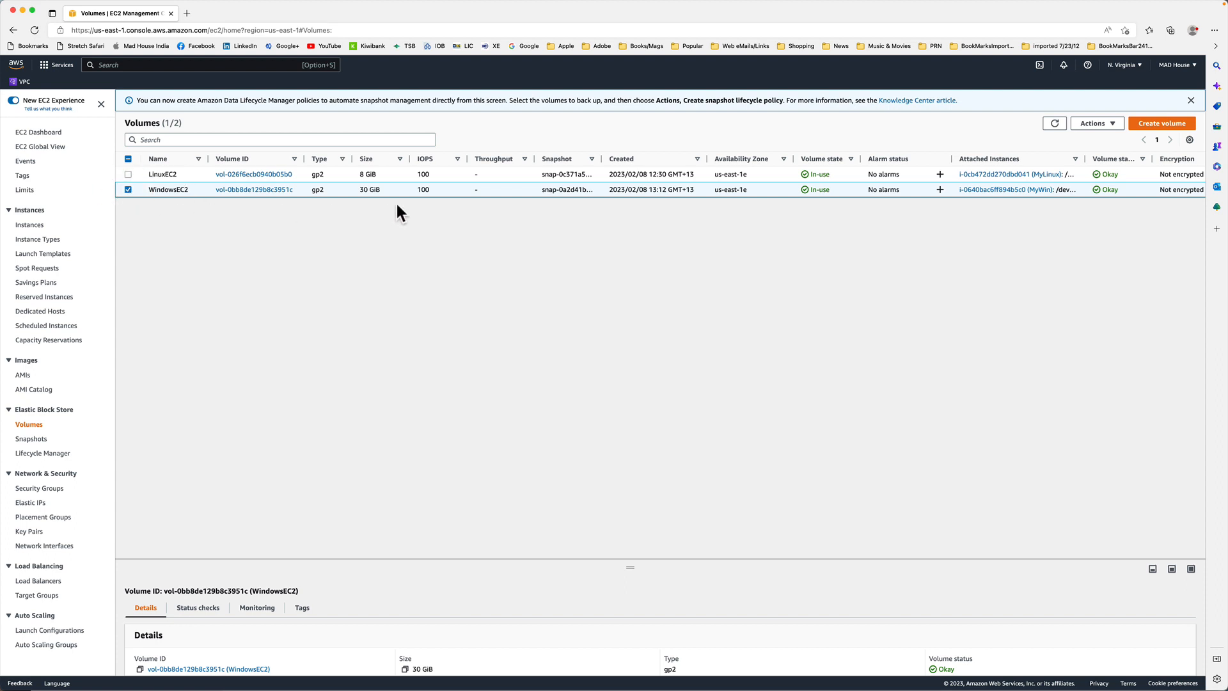
left_click(1094, 124)
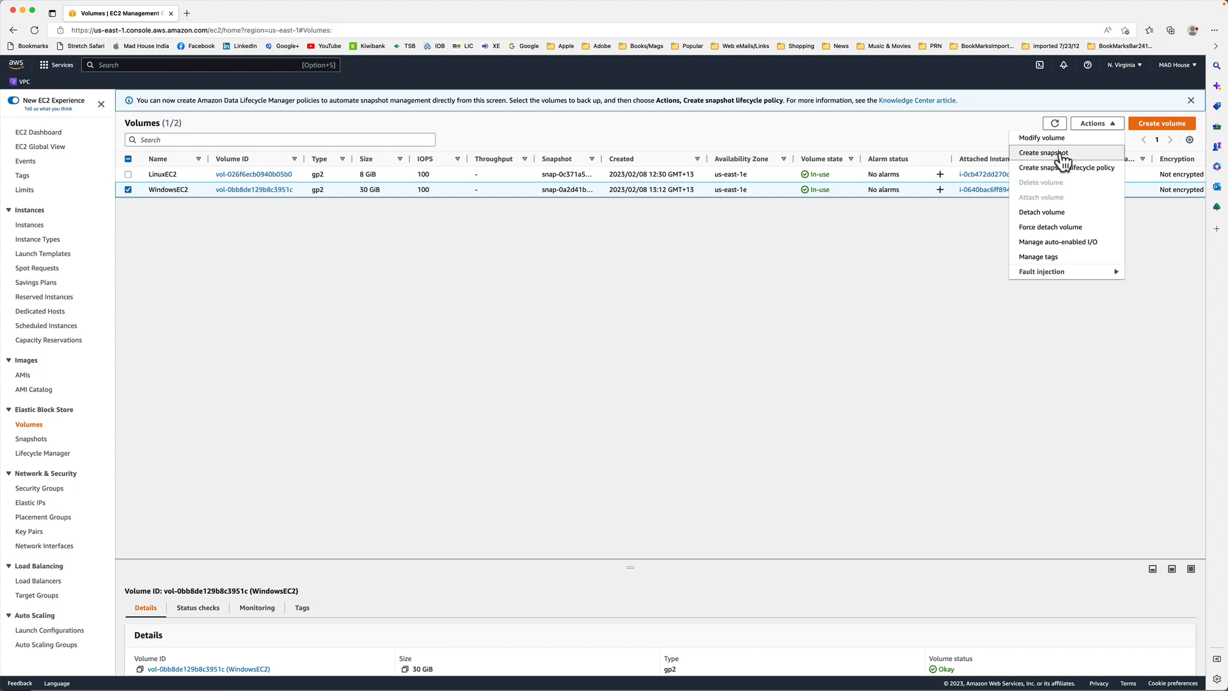
left_click(1062, 157)
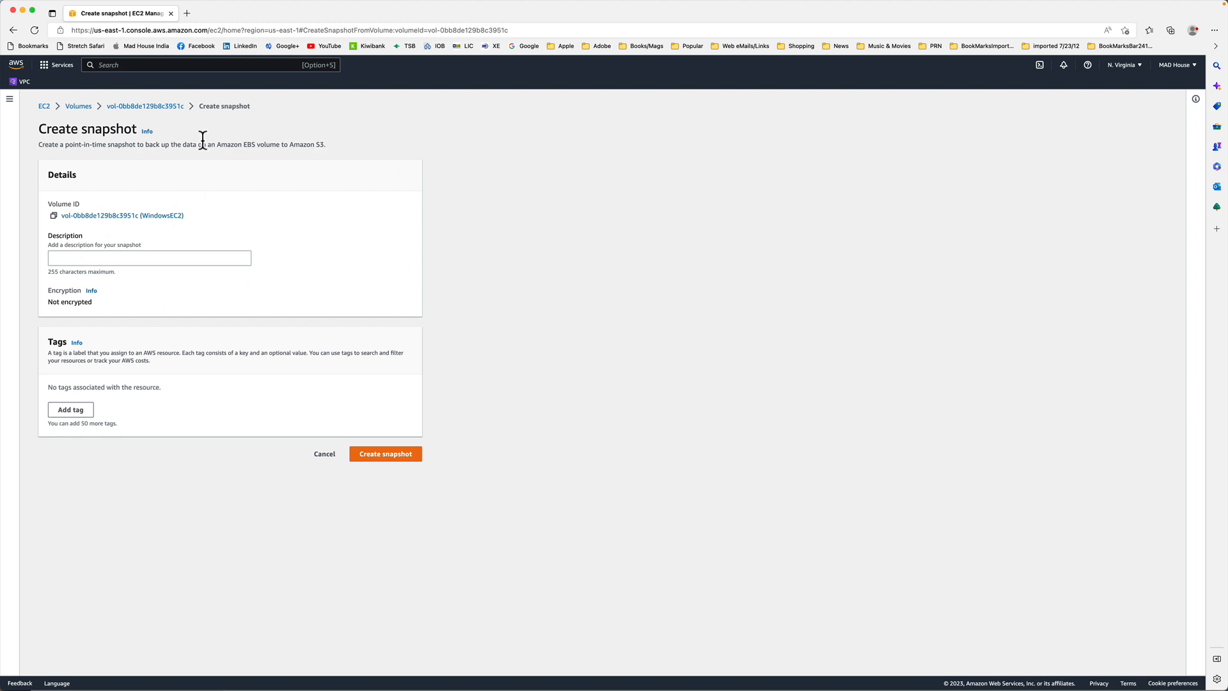
left_click(92, 258)
type("WinSnap")
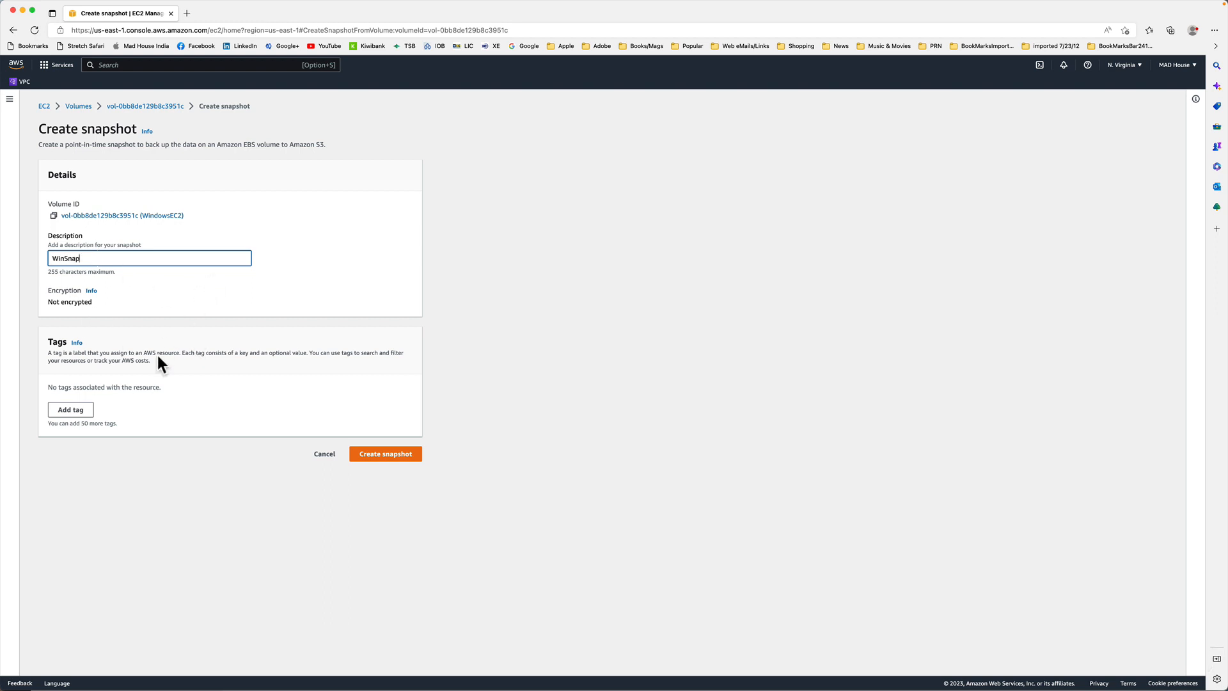
scroll(79, 294, "left", 10)
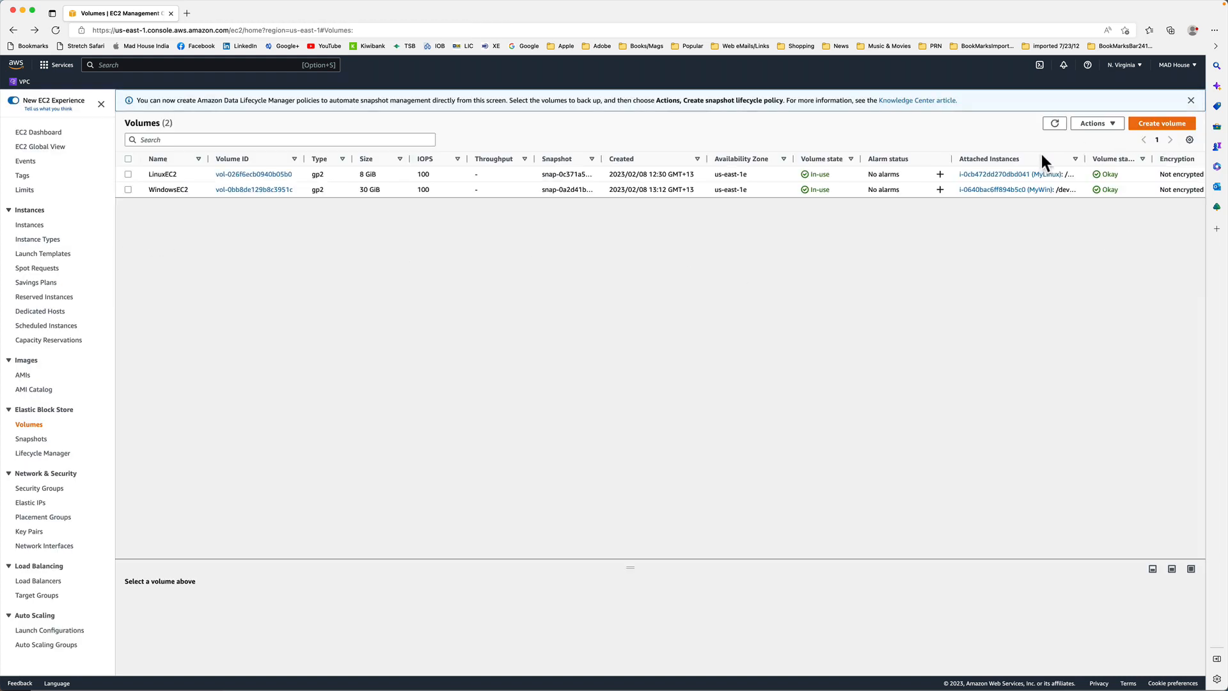
left_click(32, 440)
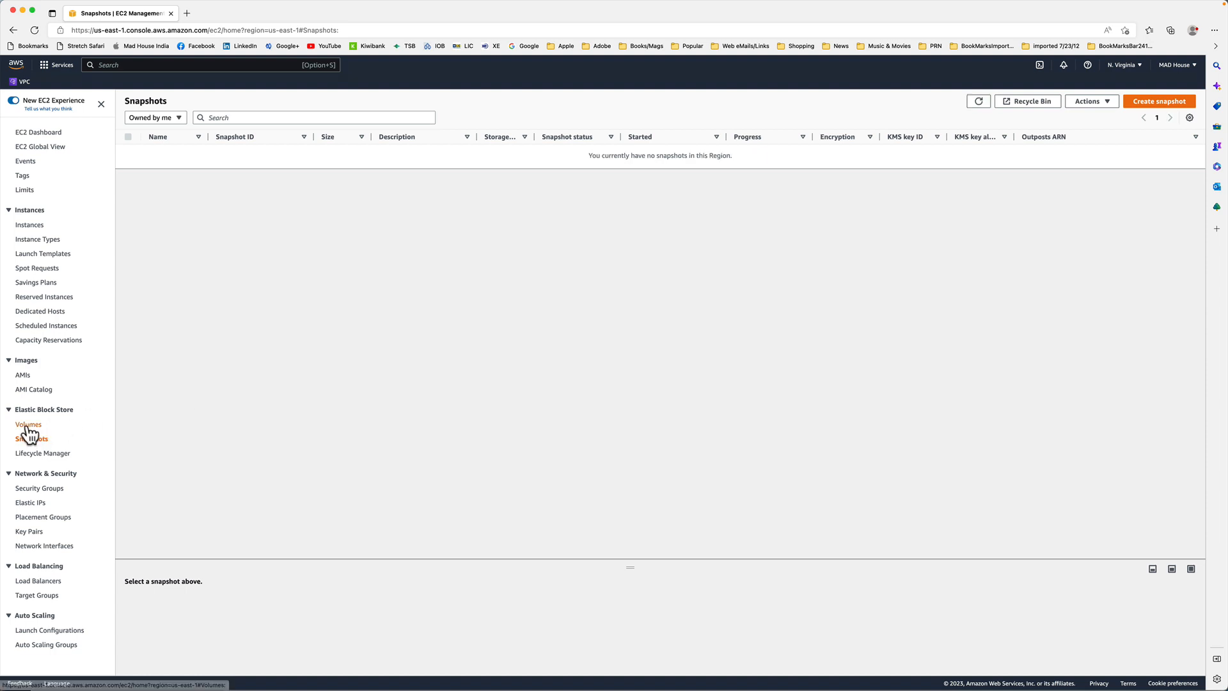
- Start a new snapshot from the WindowsEC2 volume and describe it as WinSnap
left_click(29, 425)
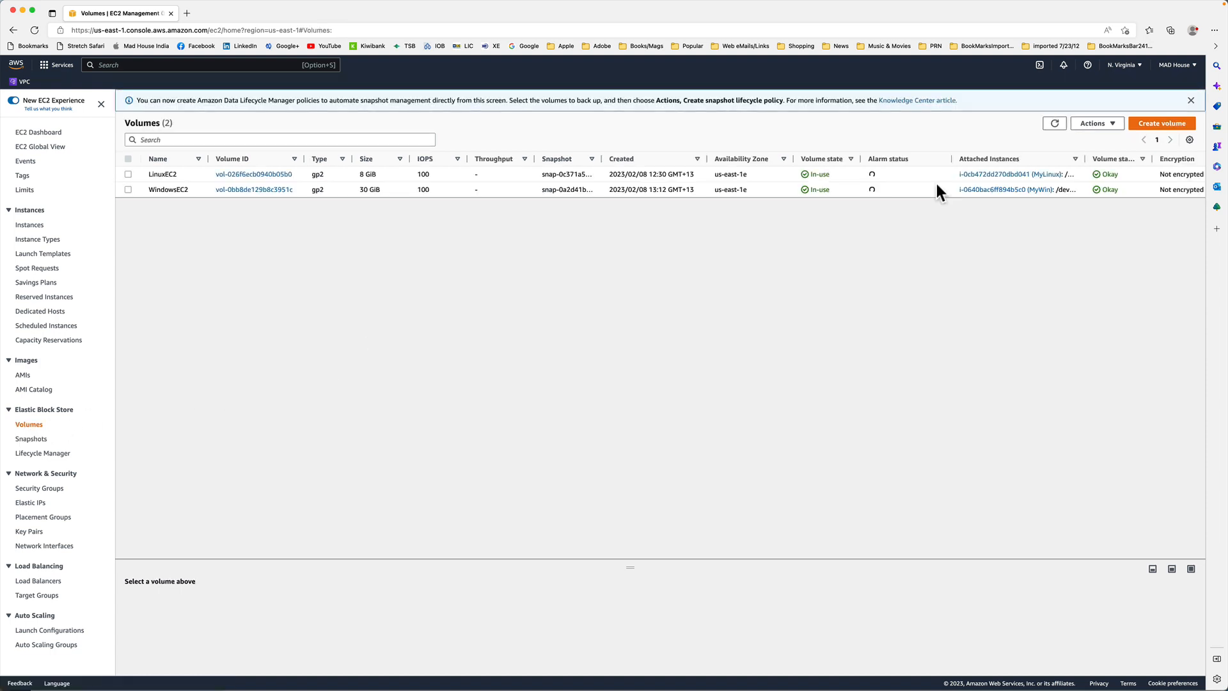
left_click(128, 190)
left_click(1110, 124)
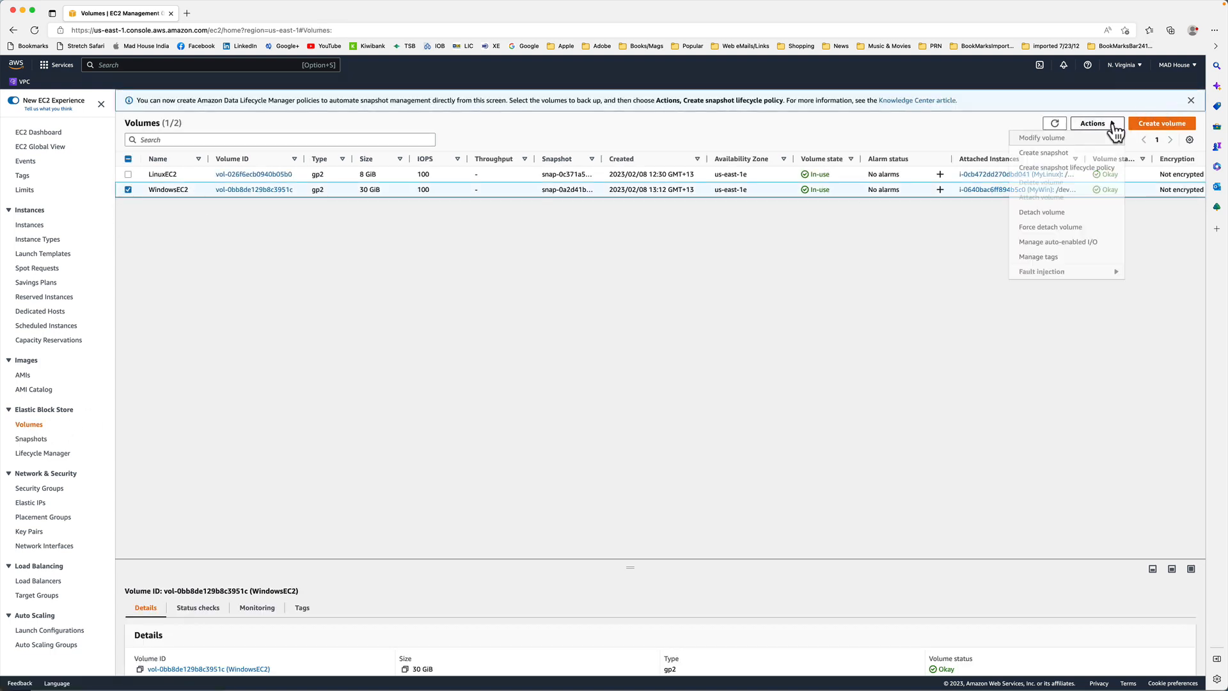
left_click(1059, 152)
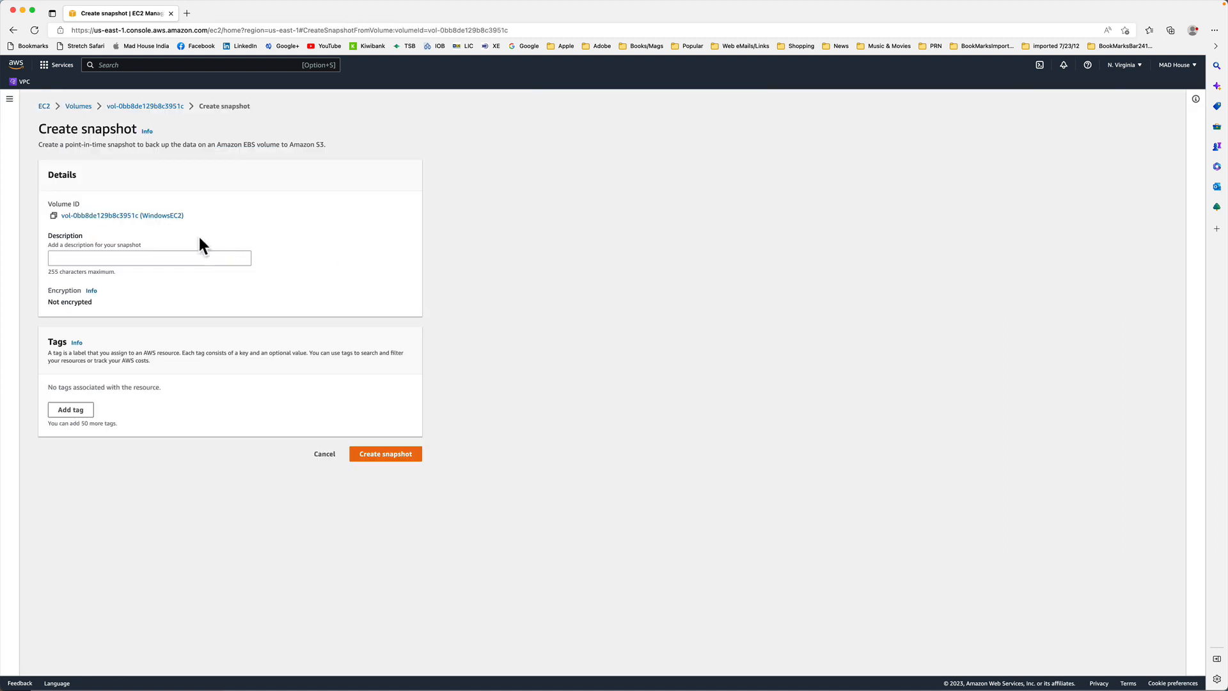
left_click(198, 255)
type("WinS")
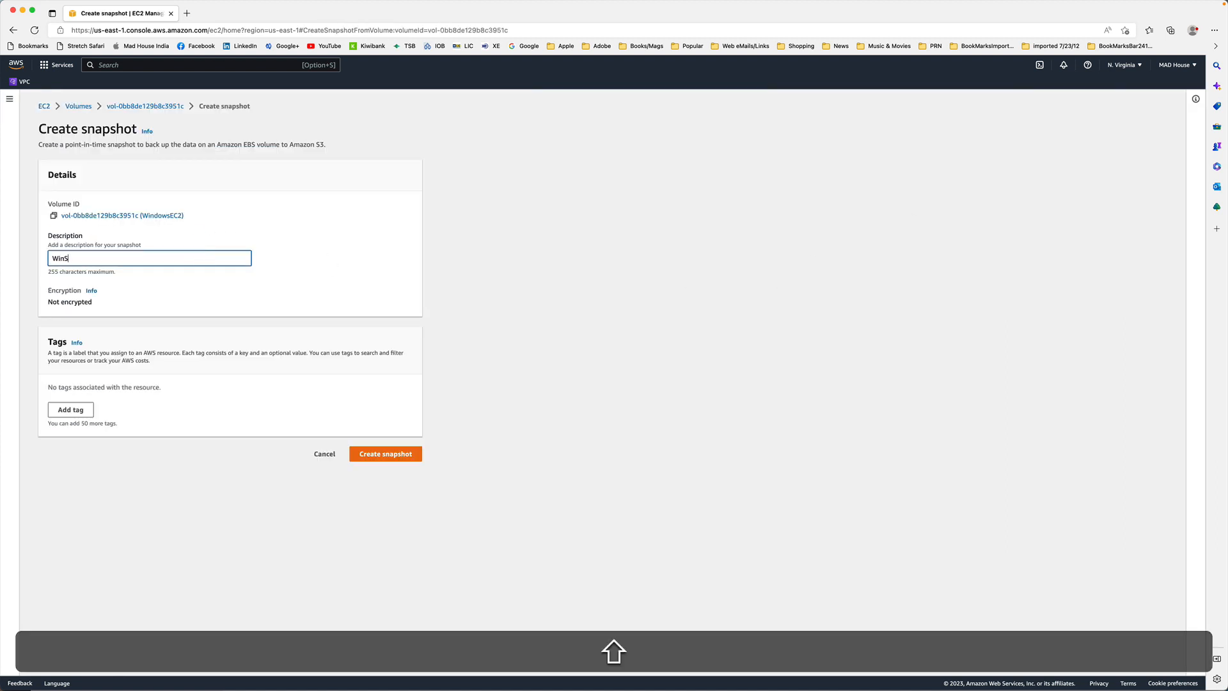
type("nap")
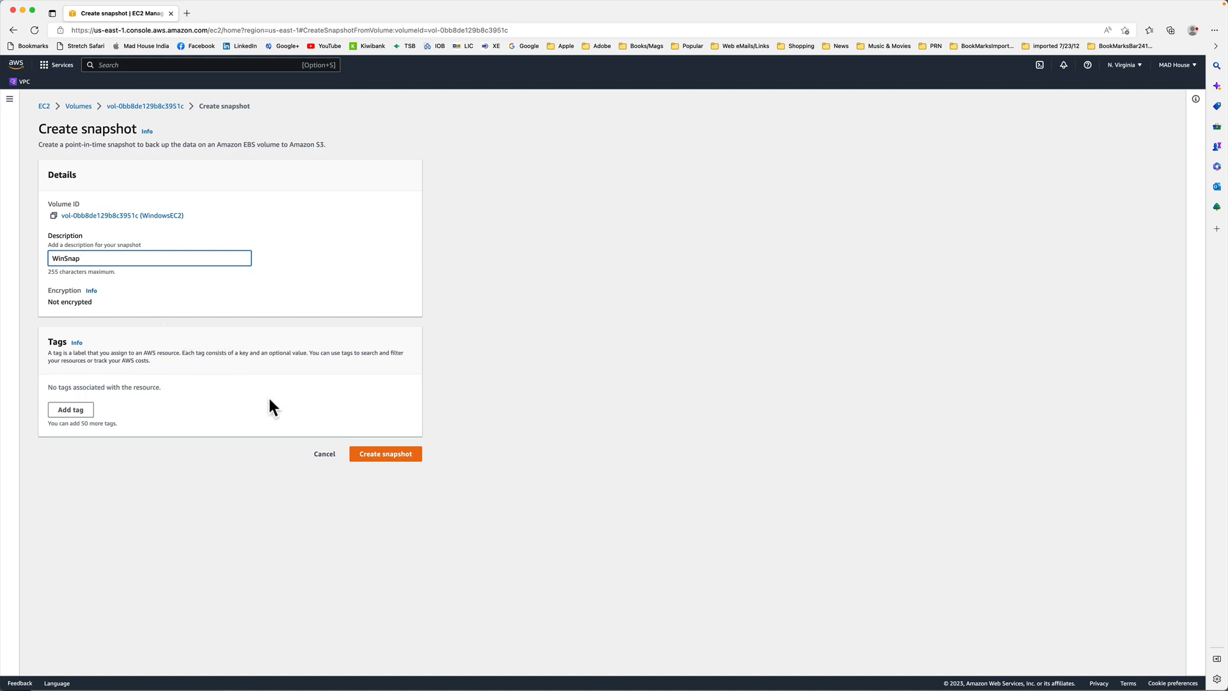
- Add a tag with key Name and value WinSnap, and create the snapshot
left_click(51, 407)
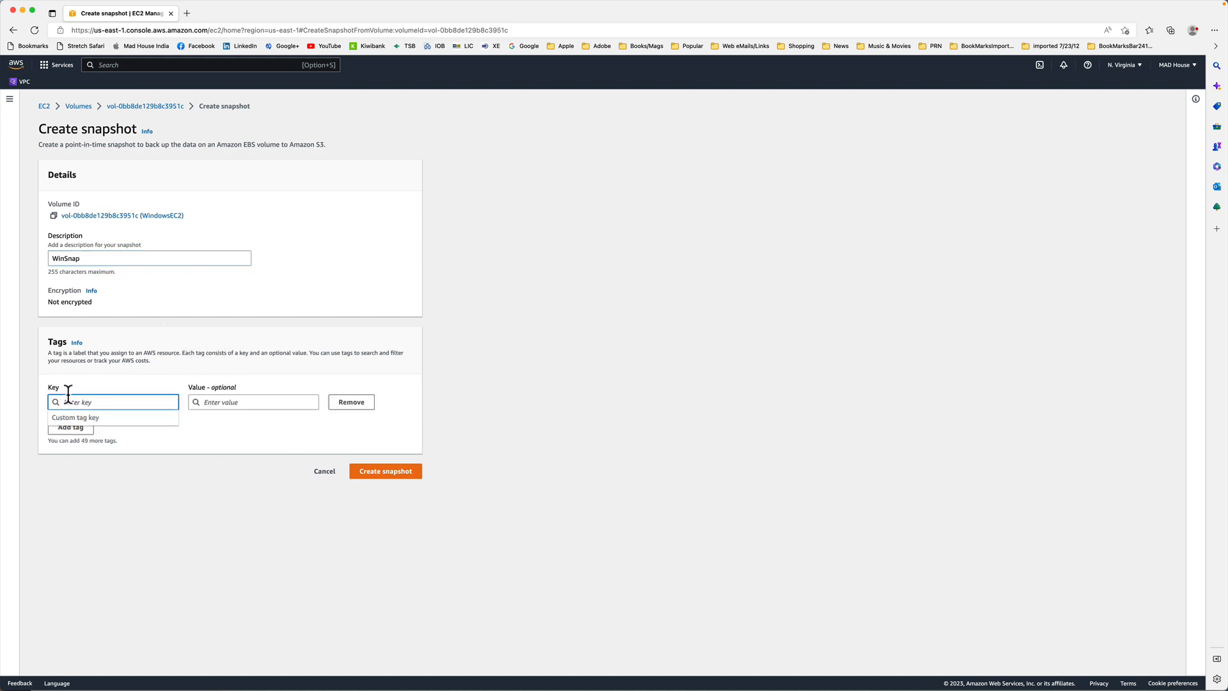
type("Name")
key("Tab")
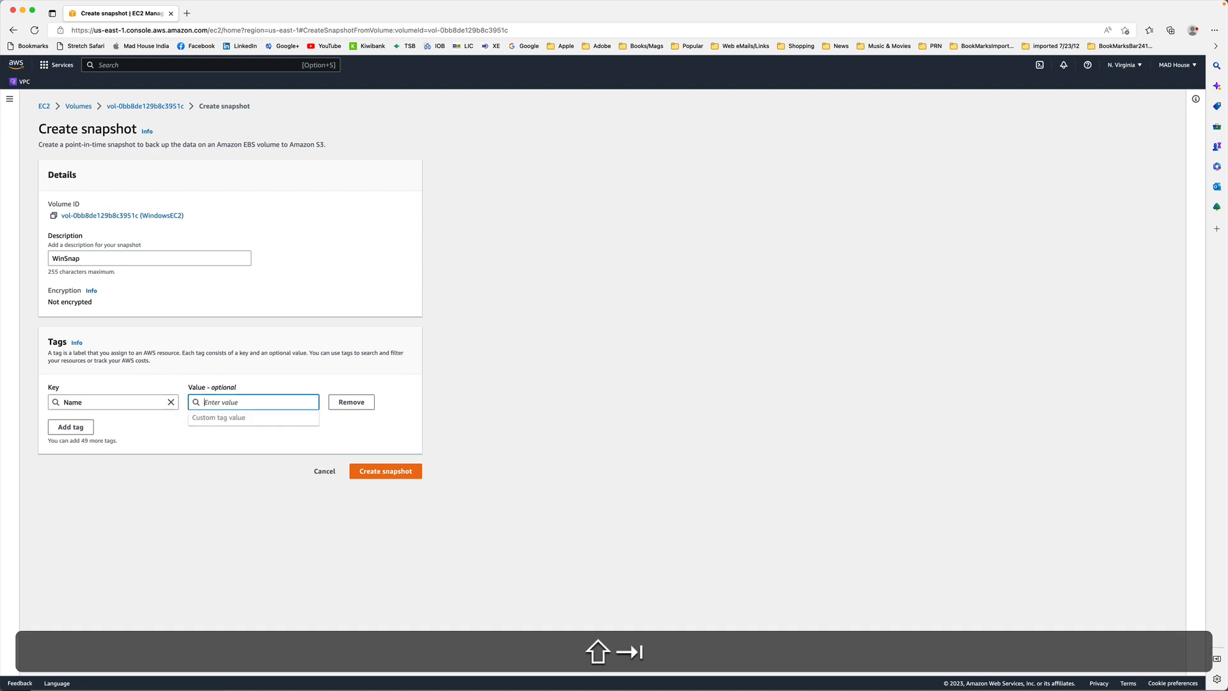
type("WinS")
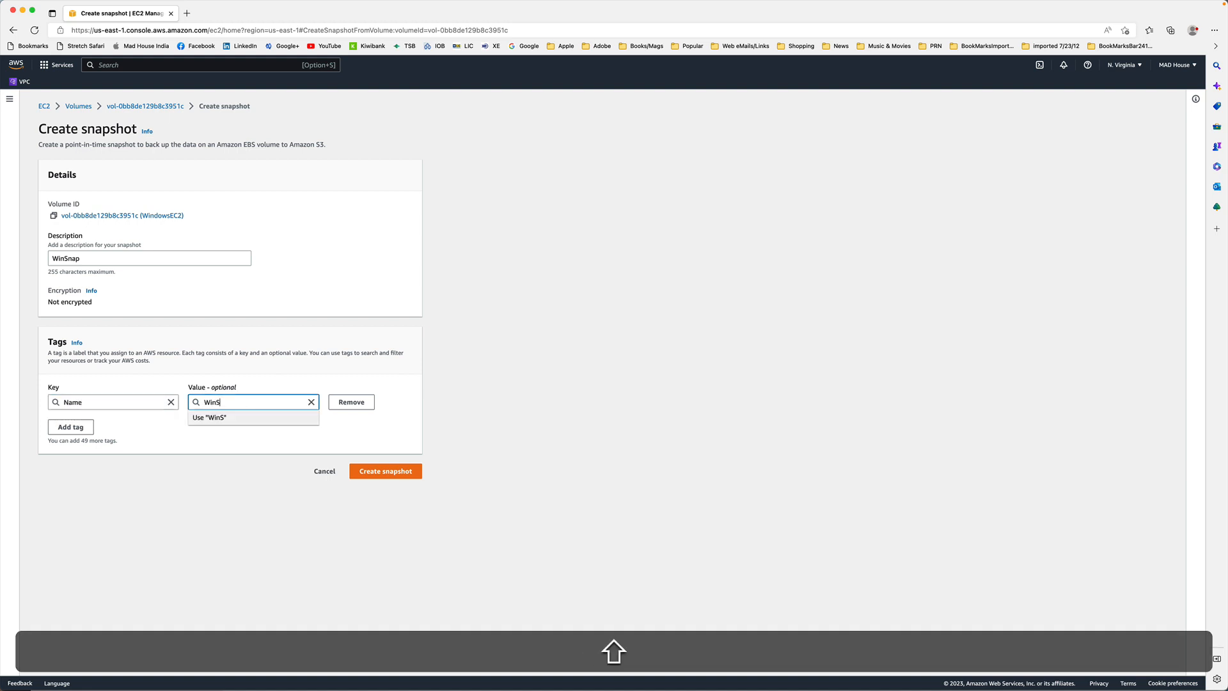
type("nap")
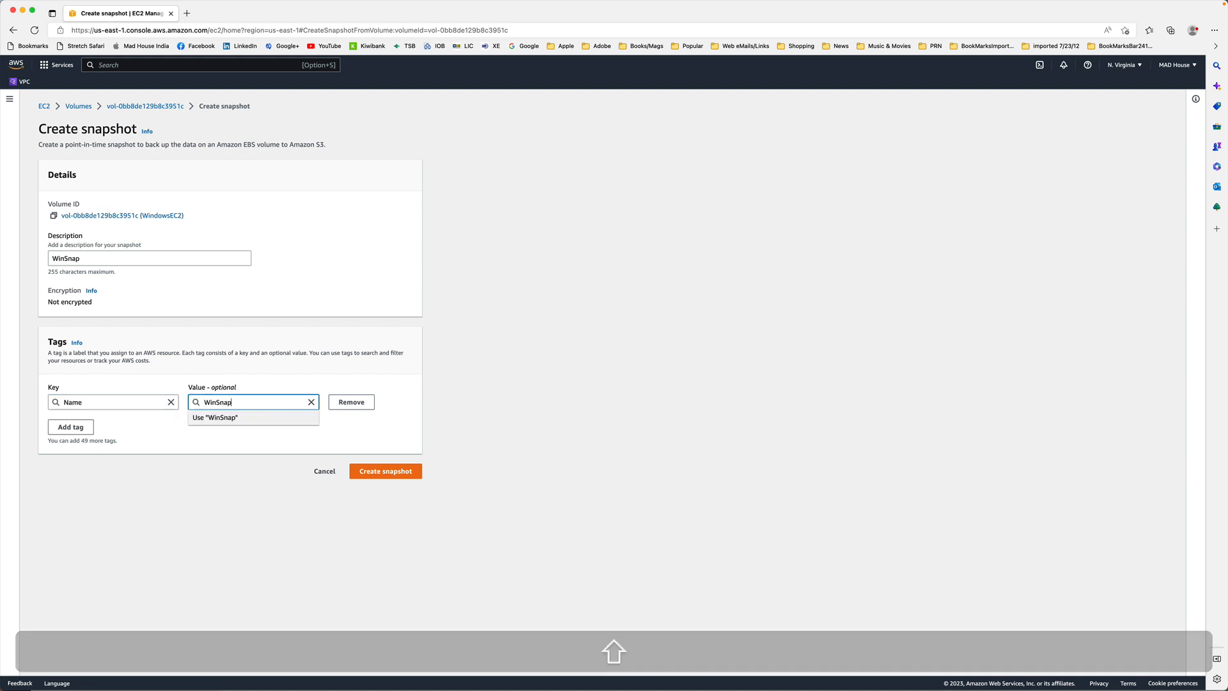
left_click(384, 473)
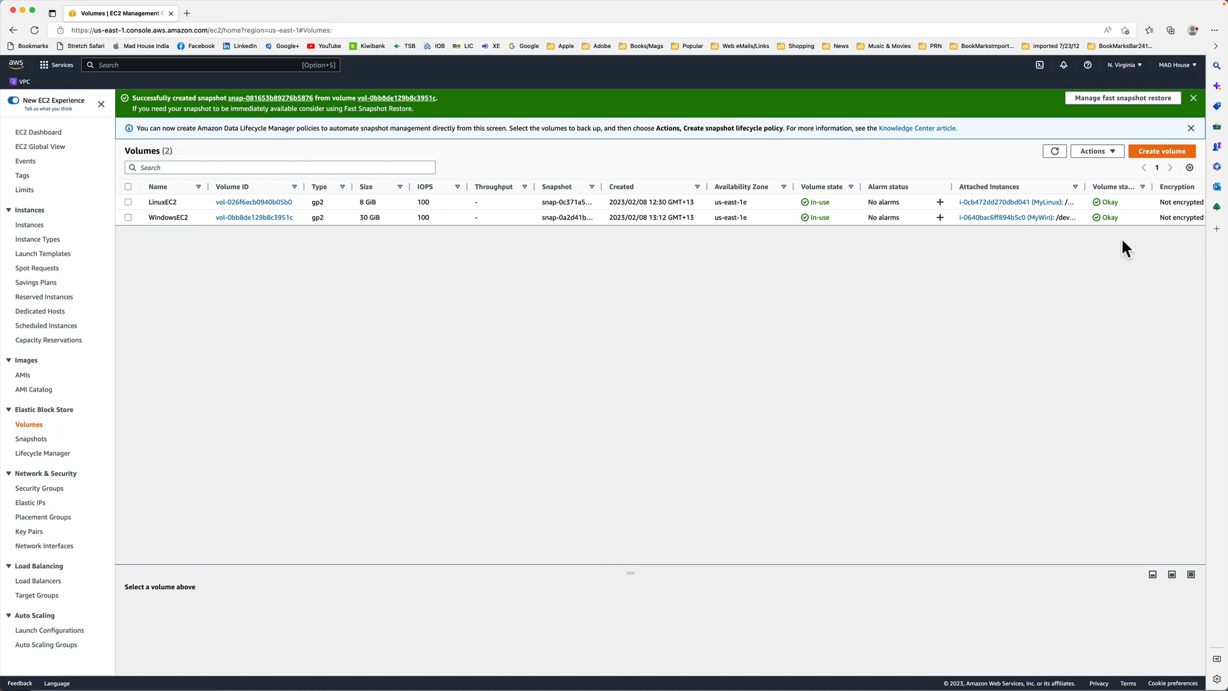
left_click(1110, 155)
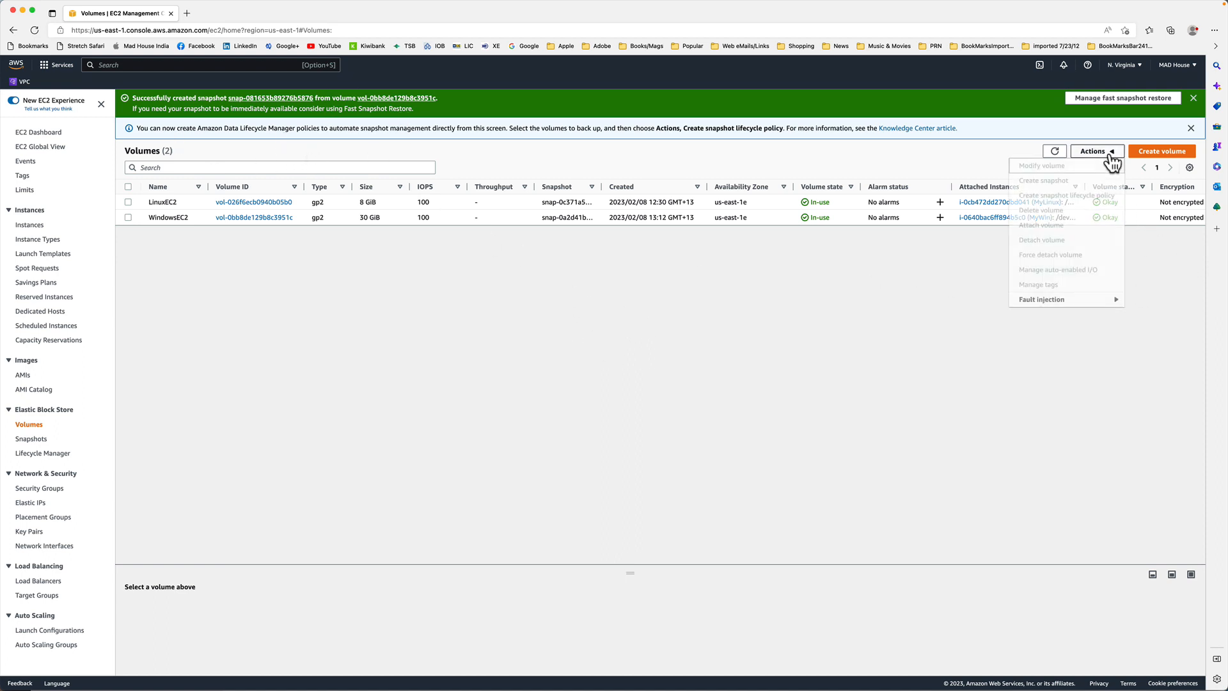
left_click(1111, 157)
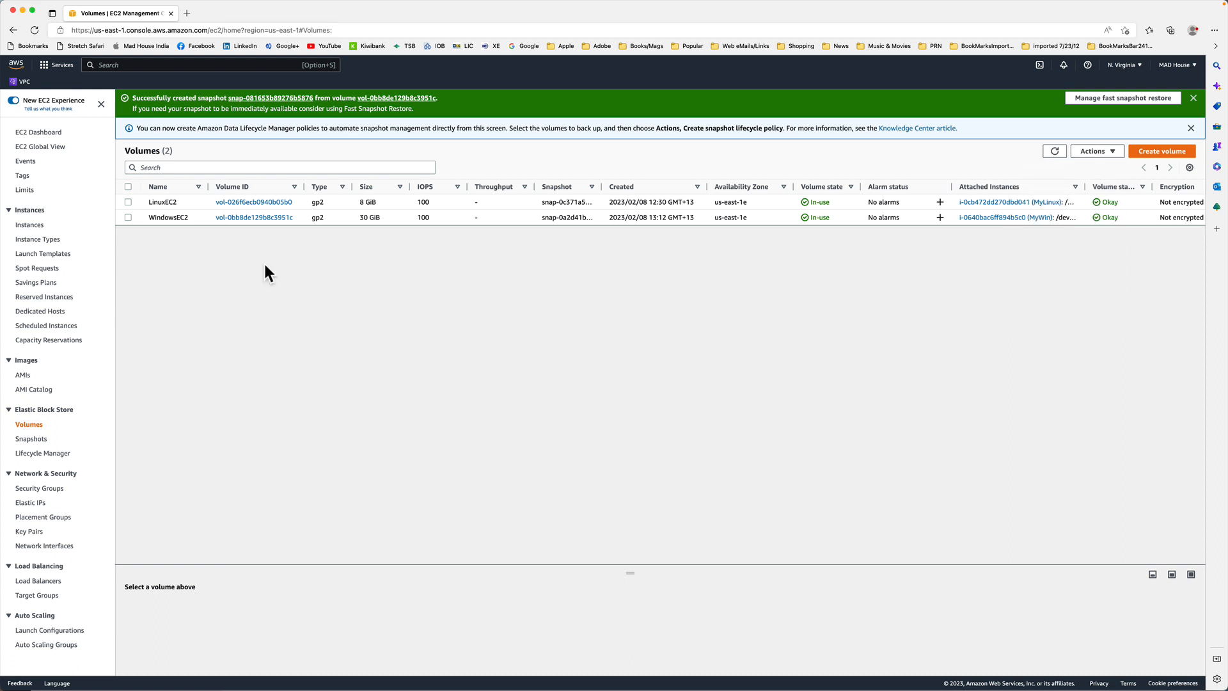
- Show the WinSnap entry in the snapshot list and refresh the list to check its status
left_click(33, 439)
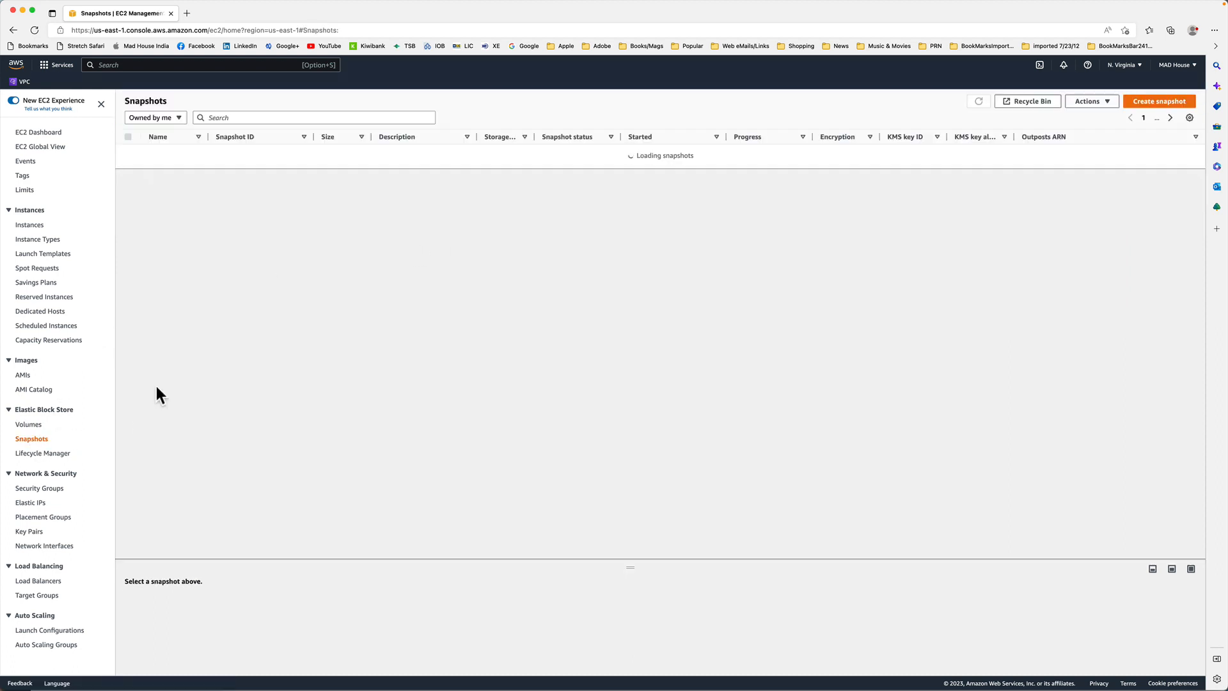
left_click(128, 152)
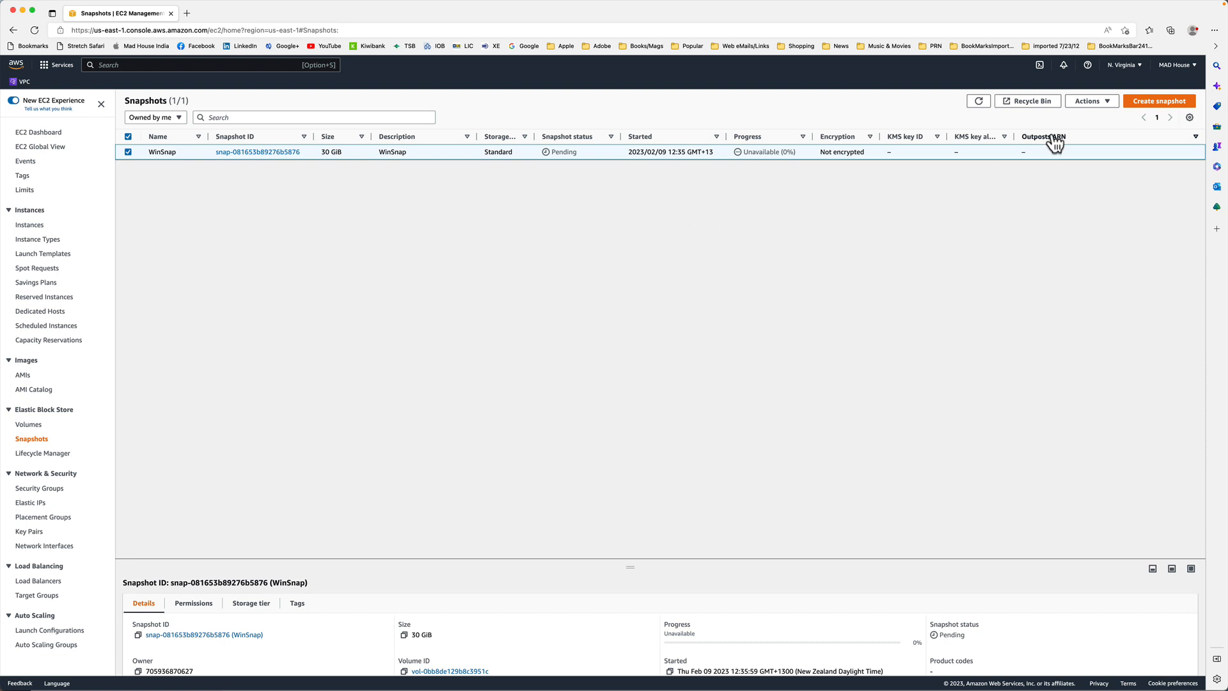
left_click(978, 101)
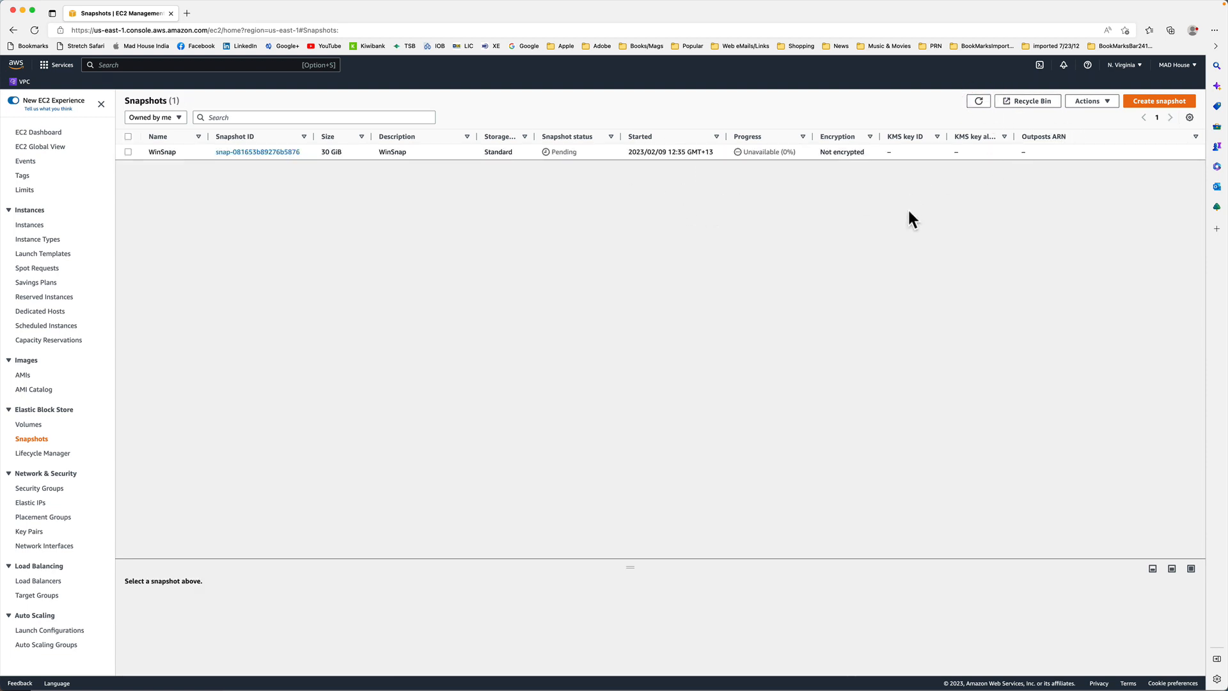
- Review which actions are available for the selected WinSnap snapshot
left_click(1107, 106)
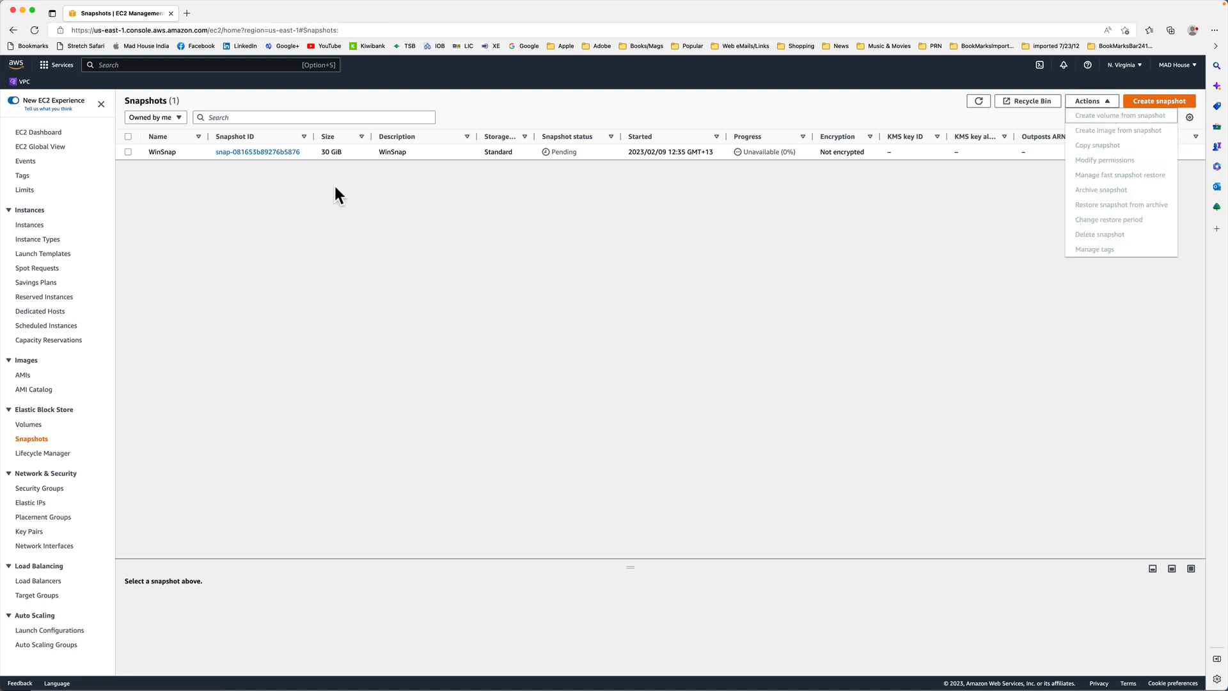
left_click(128, 152)
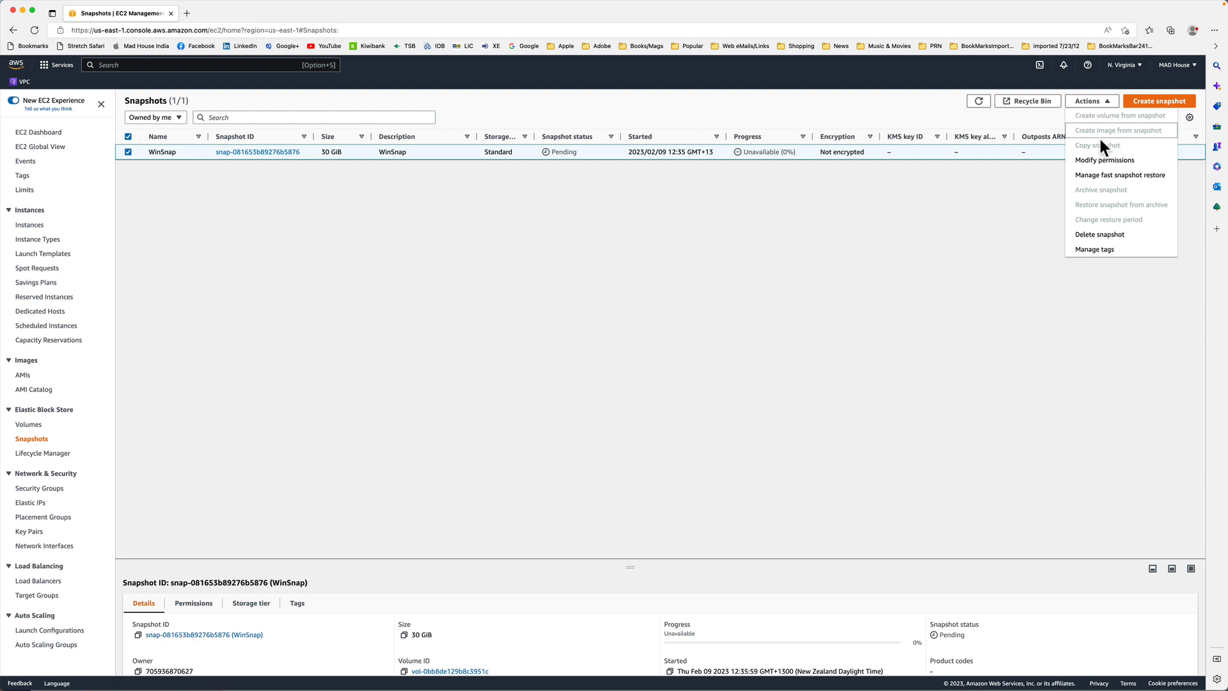
left_click(499, 247)
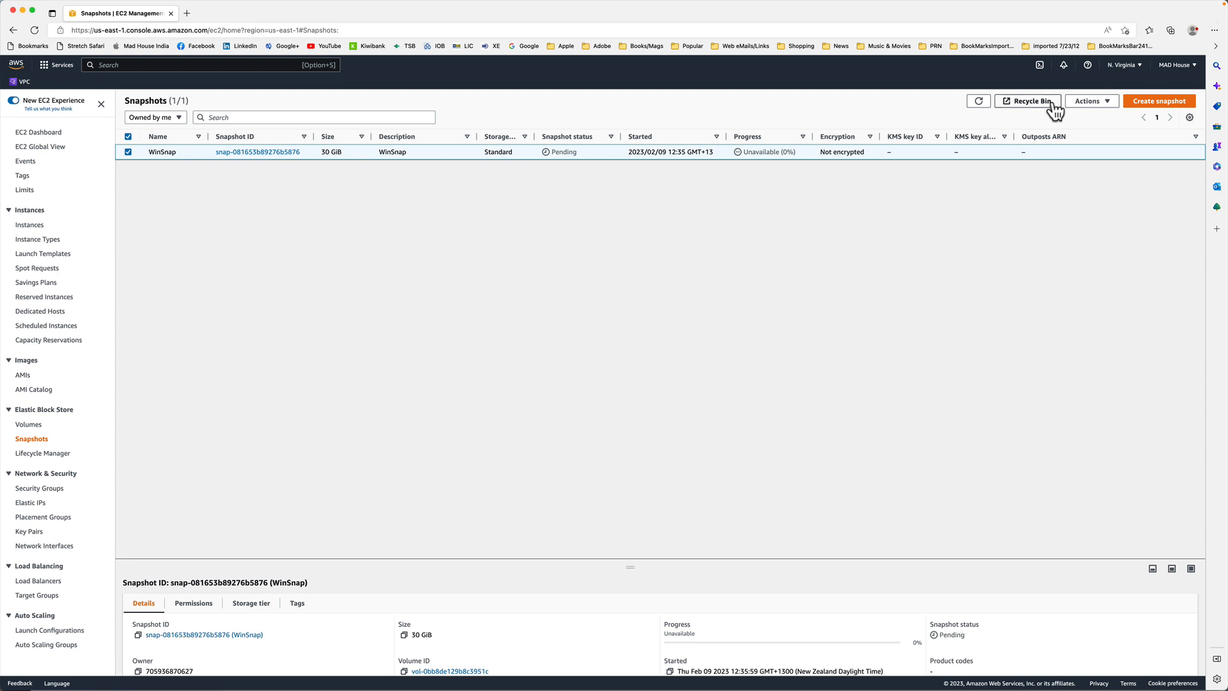
left_click(1086, 102)
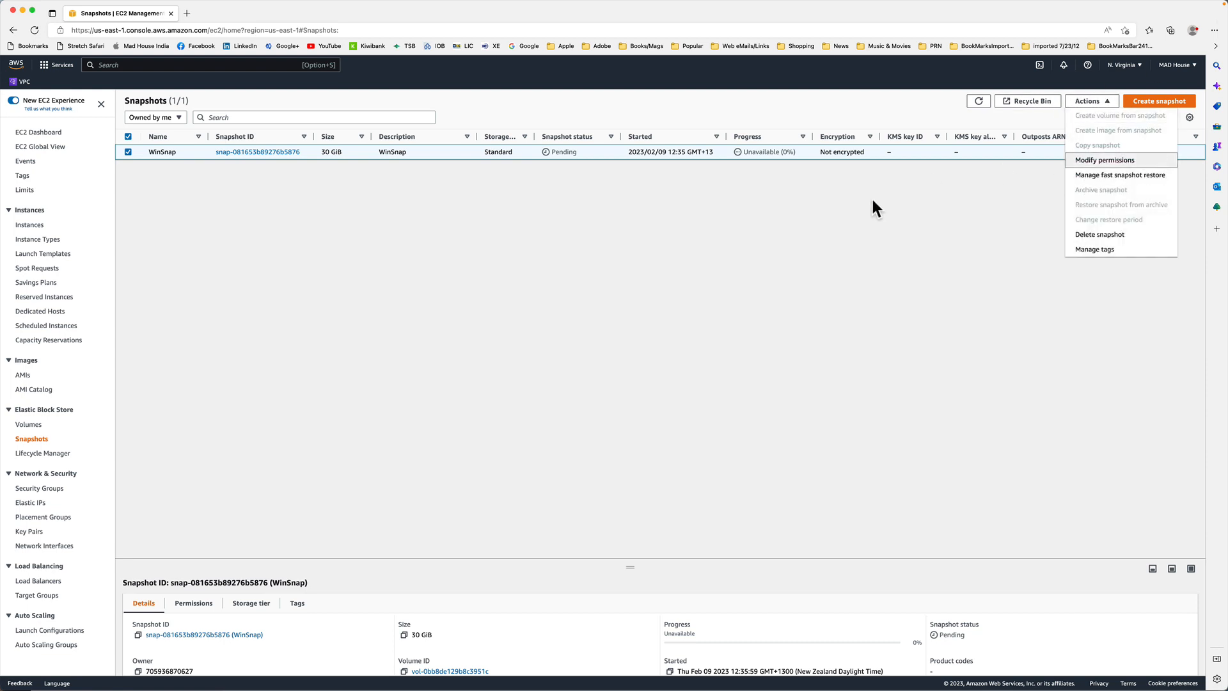
- Refresh the snapshot list and examine WinSnap's progress and details in an enlarged details pane
left_click(979, 101)
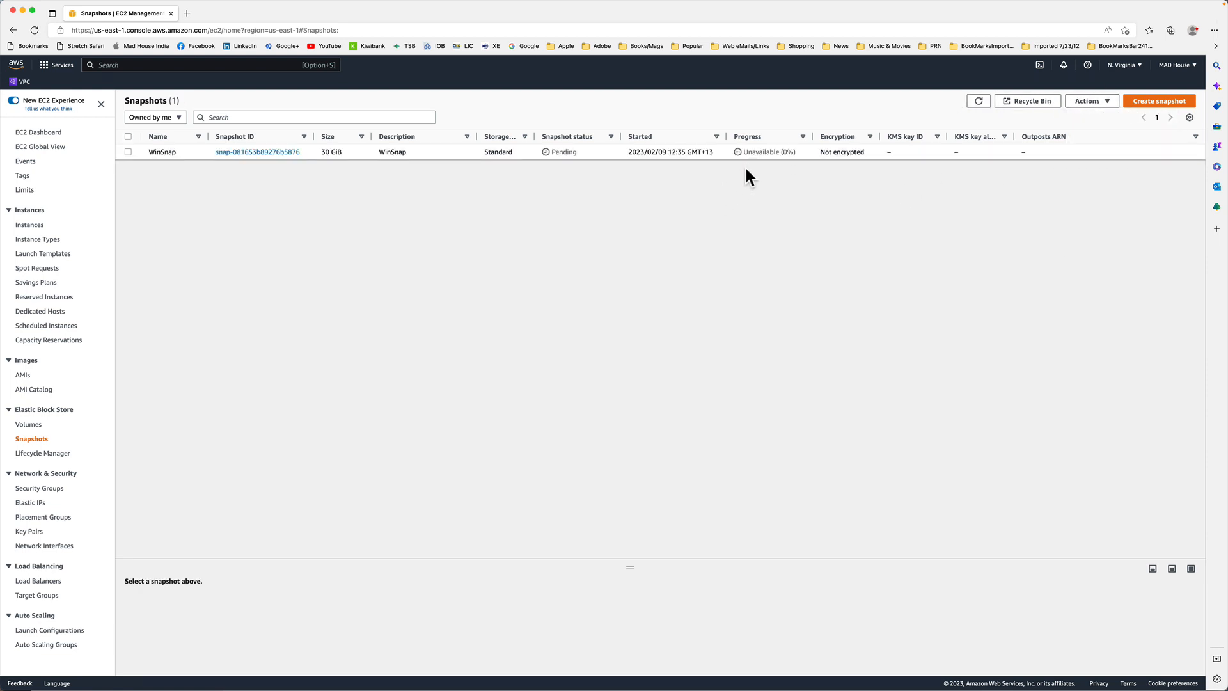
left_click(128, 153)
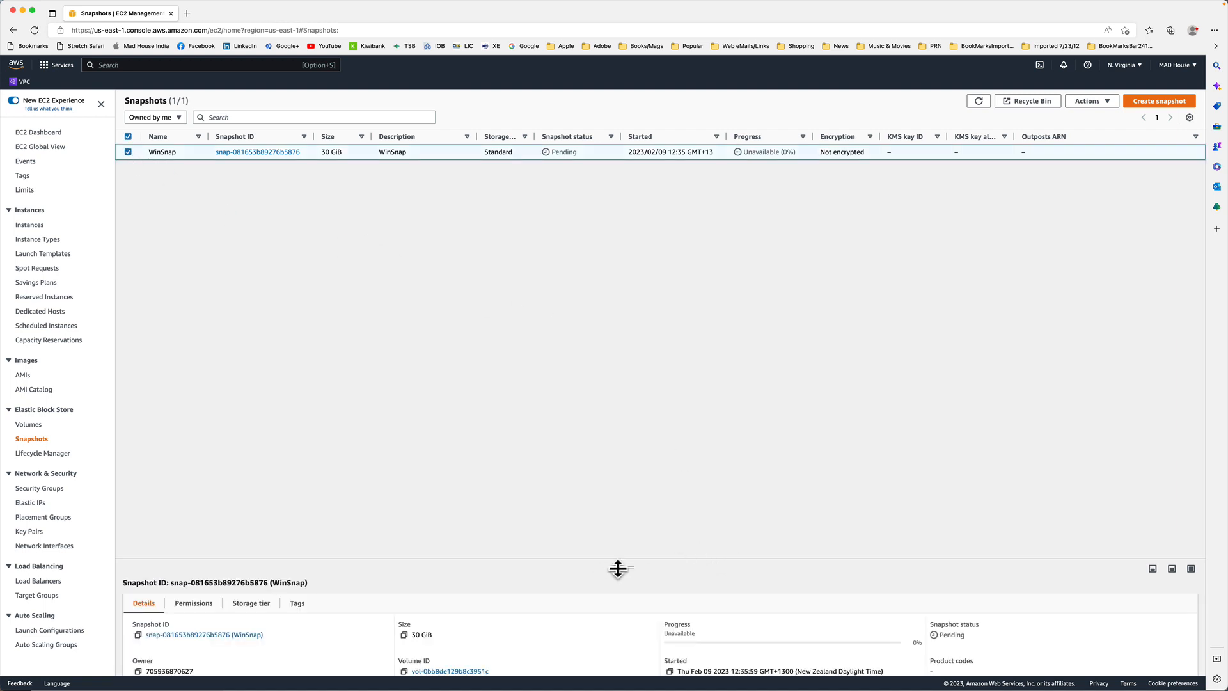
left_click_drag(628, 567, 634, 291)
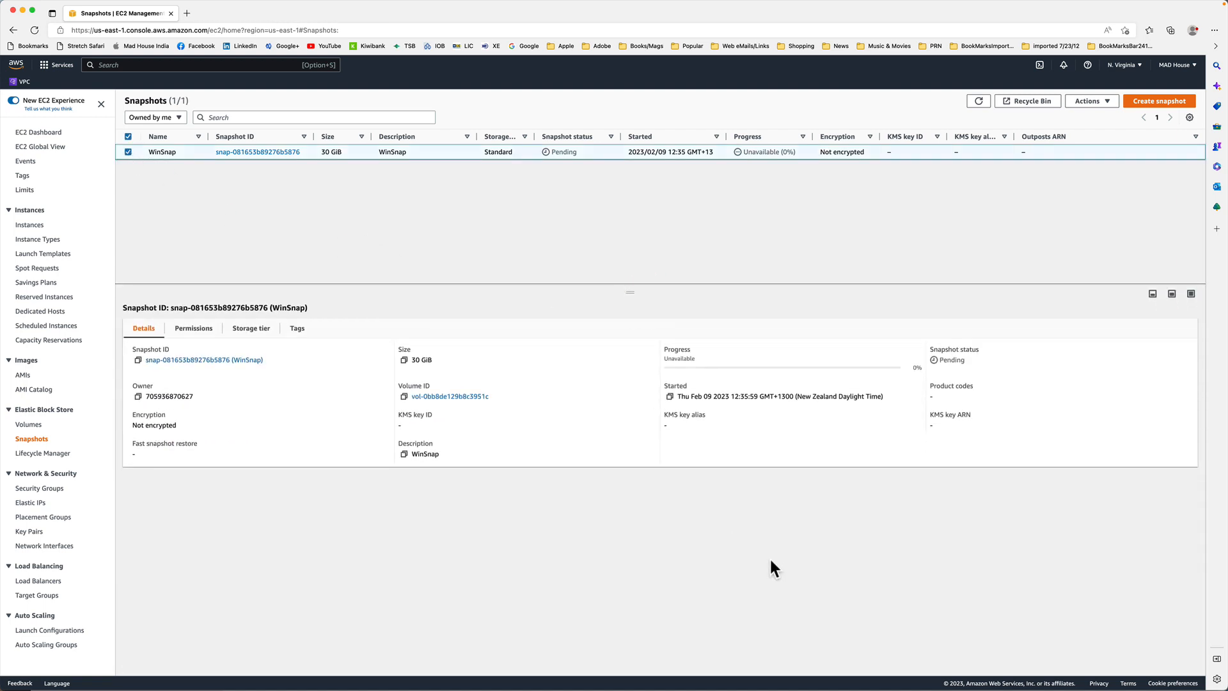
scroll(881, 440, "up", 2)
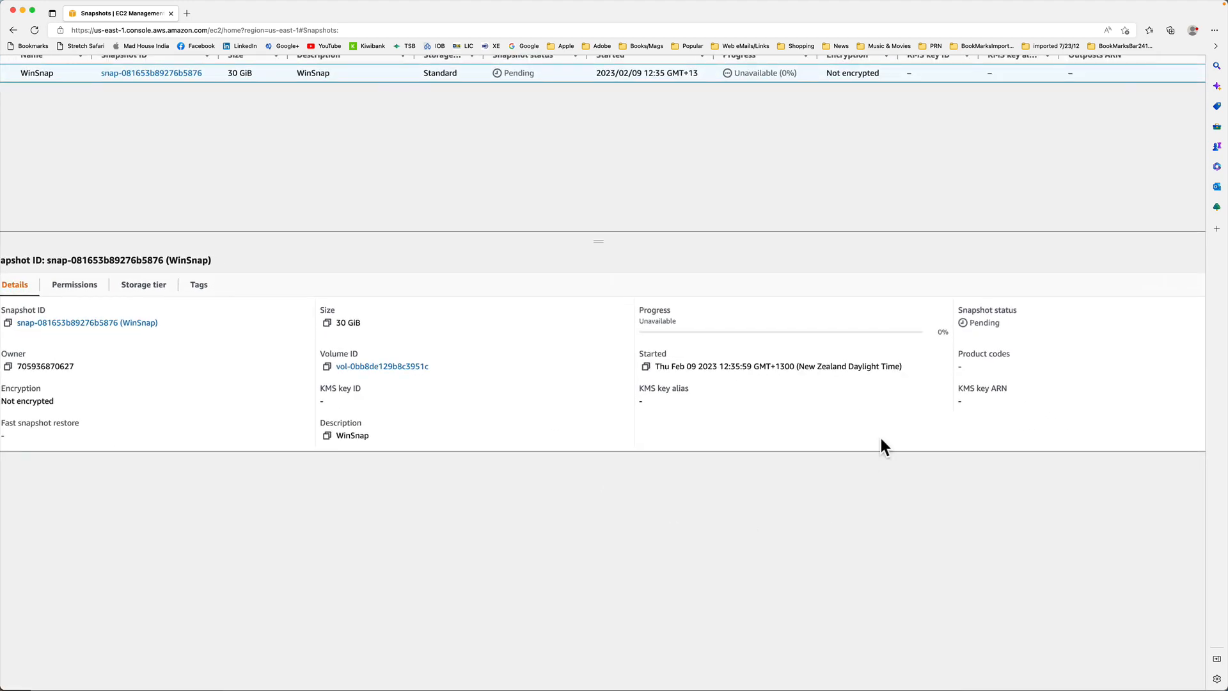
scroll(810, 443, "down", 2)
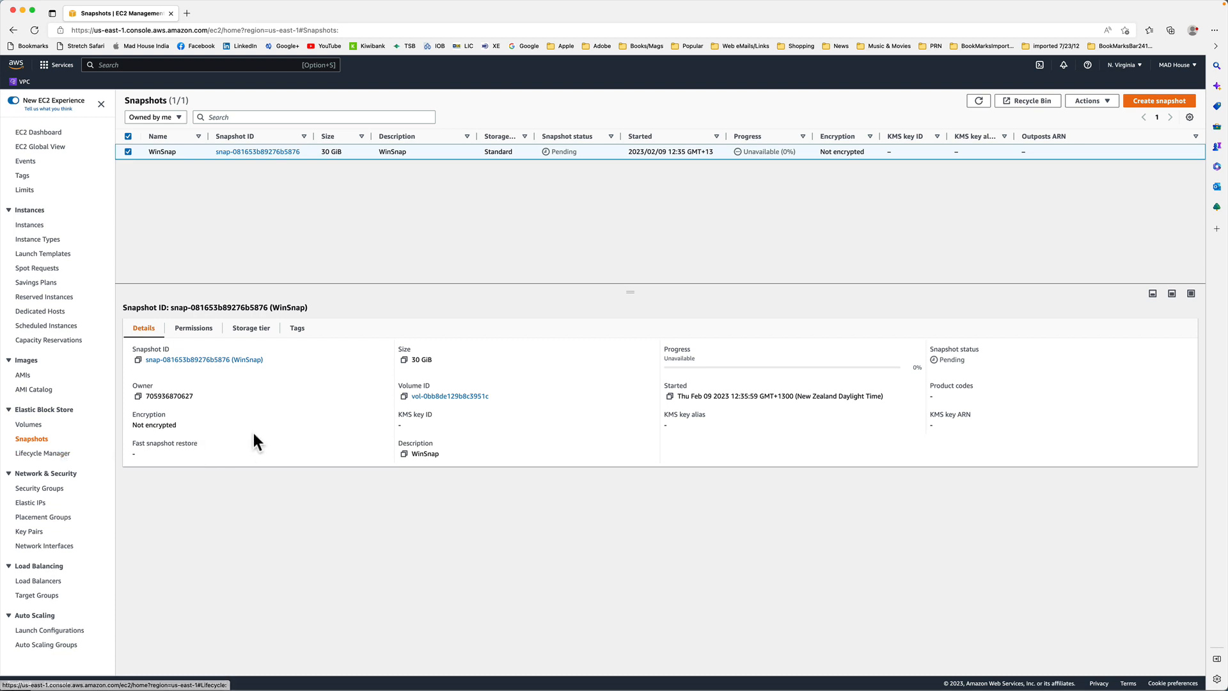
right_click(32, 425)
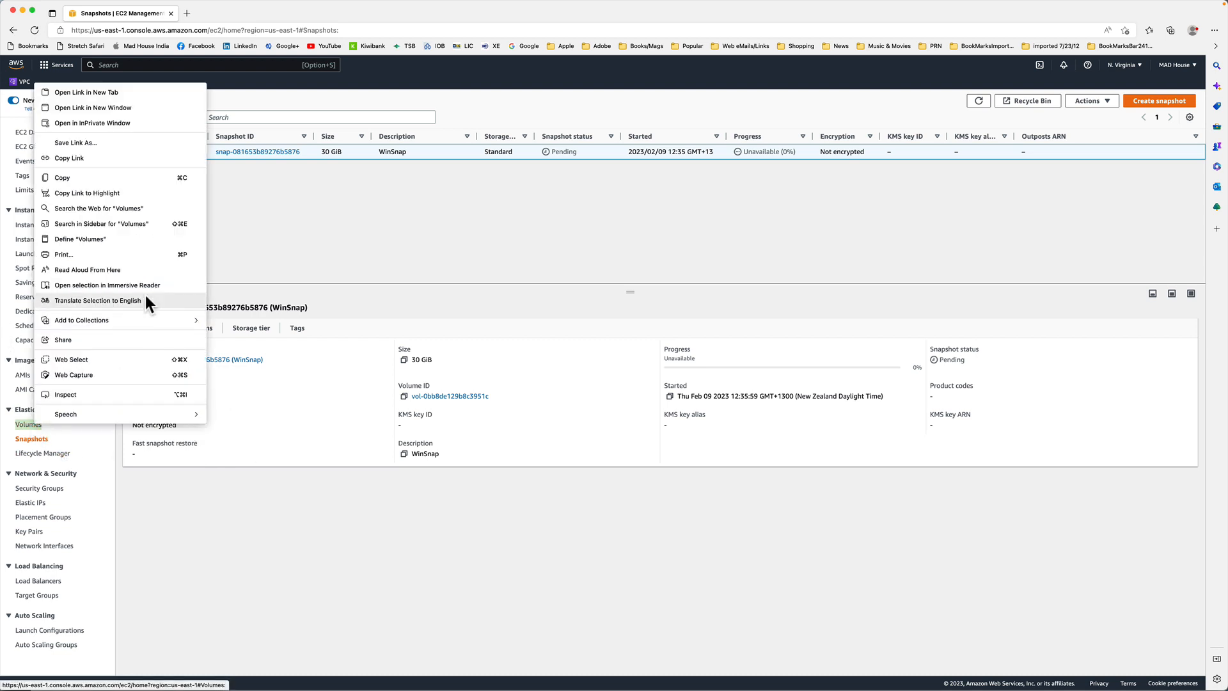
left_click(398, 269)
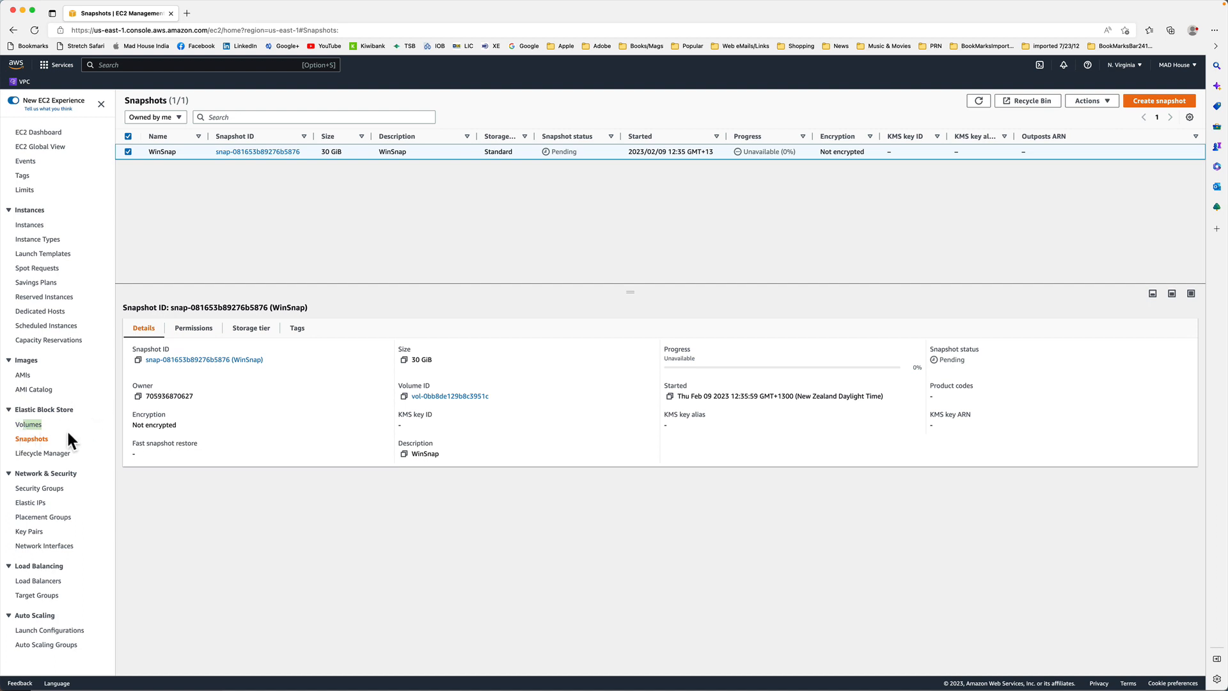
- Start a snapshot lifecycle policy for the WindowsEC2 volume and look over its target resource settings
left_click(29, 425)
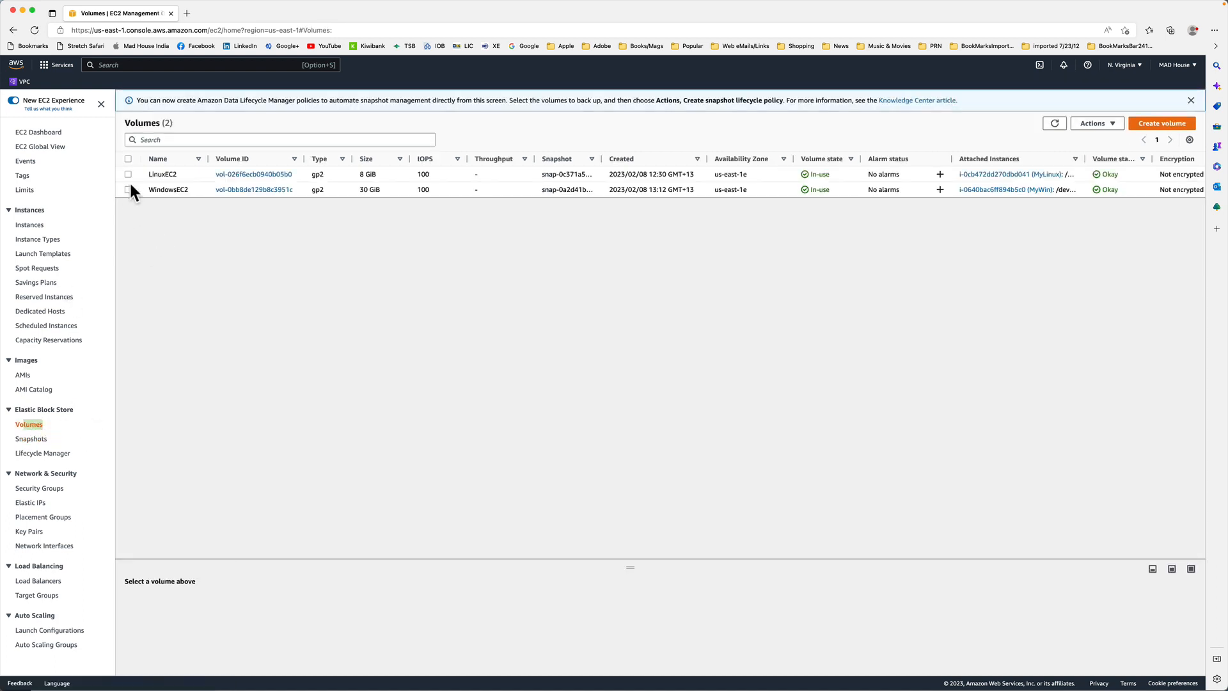
left_click(128, 188)
left_click(1092, 126)
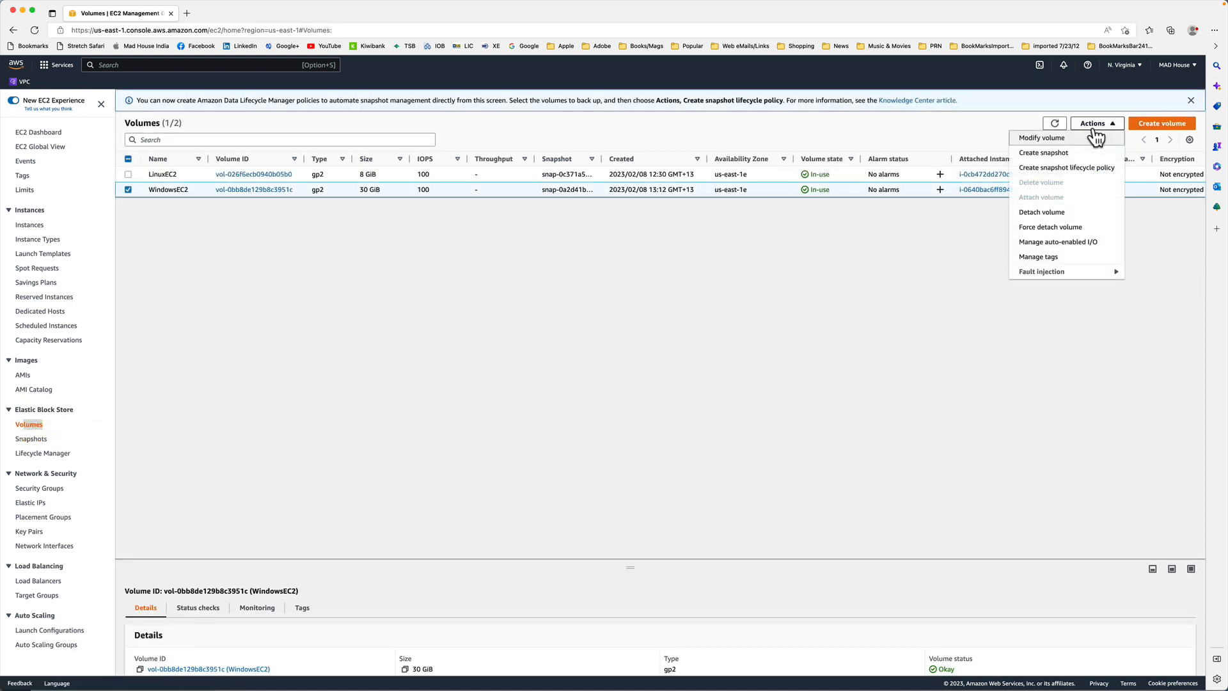
left_click(1066, 168)
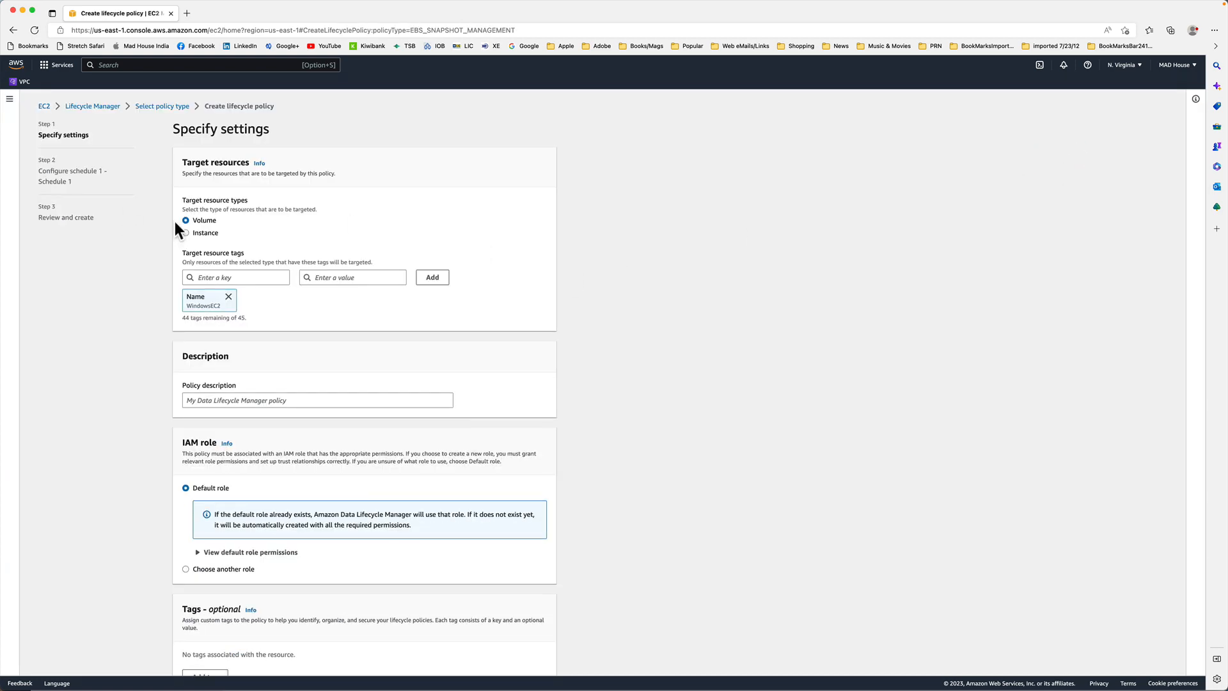
scroll(323, 263, "up", 5)
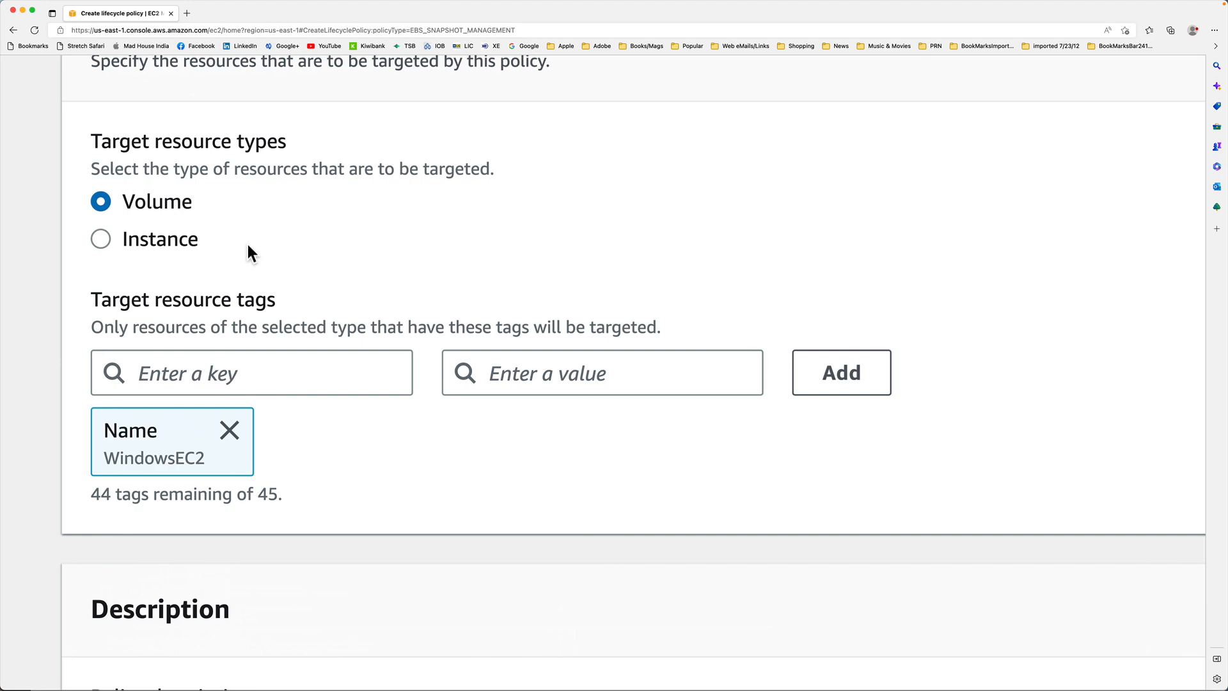
scroll(249, 246, "down", 5)
scroll(475, 259, "down", 2)
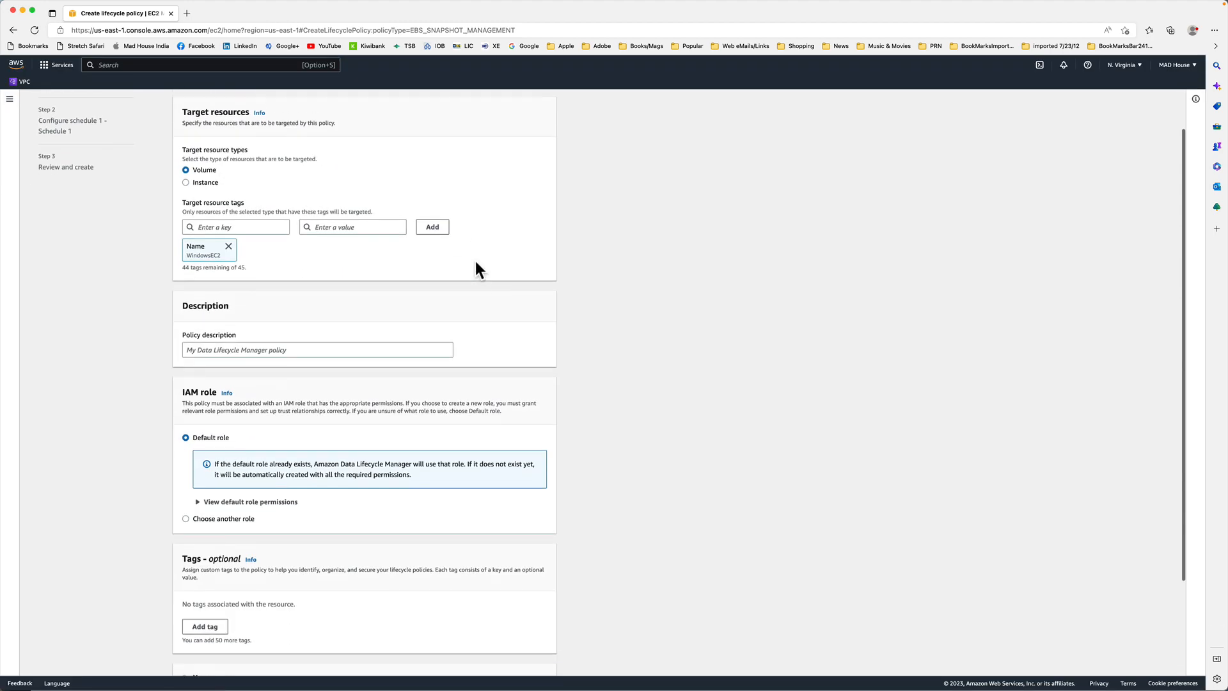
- Fill in the target resource tag entry with key Name and value WinSnapLC
left_click(212, 218)
type("B")
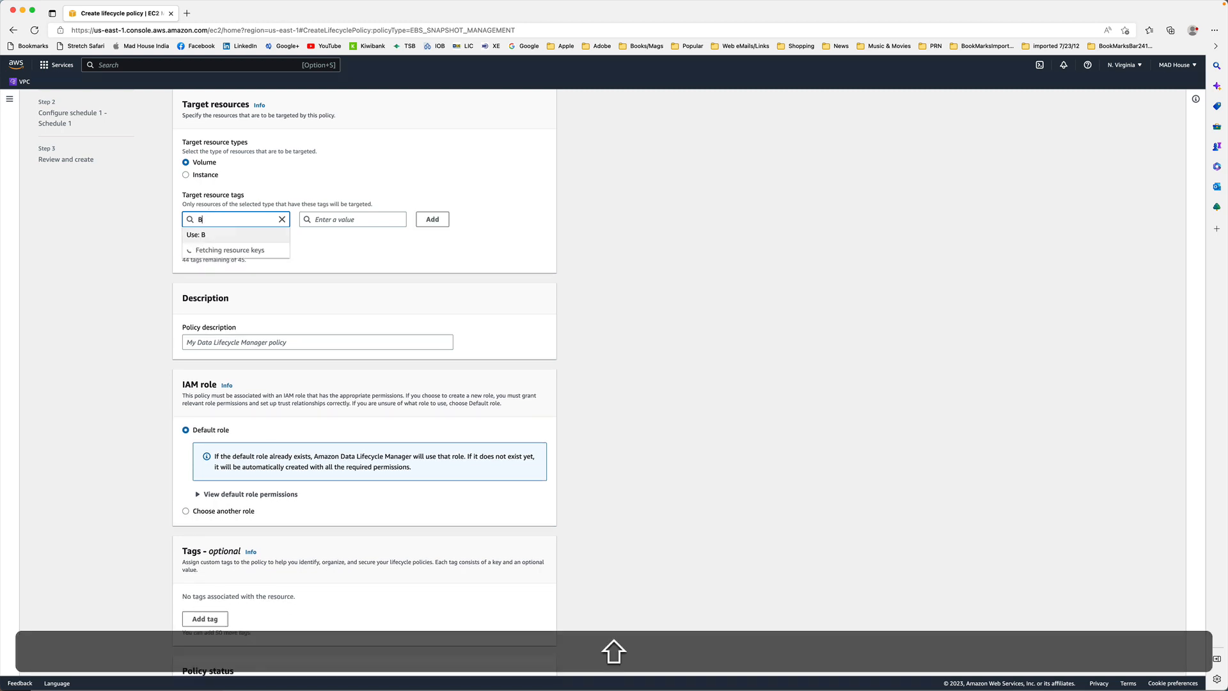
key("BackSpace")
type("Name")
key("Tab")
type("Win")
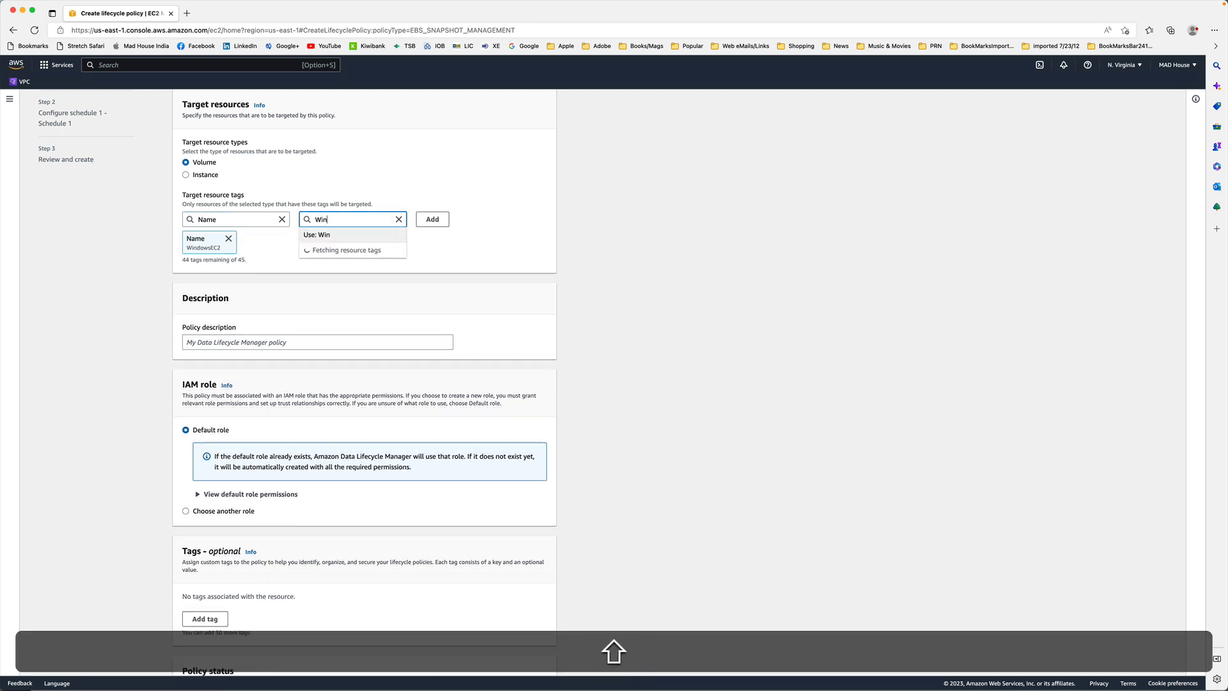
type("SnapLC")
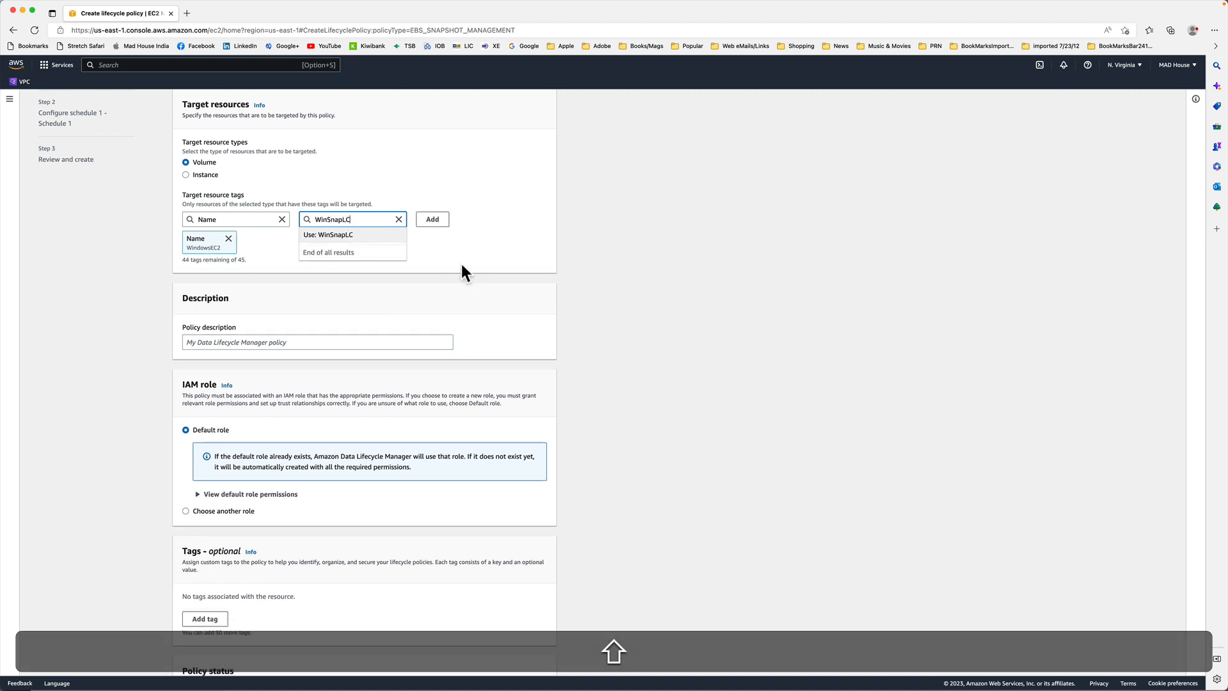
left_click(364, 323)
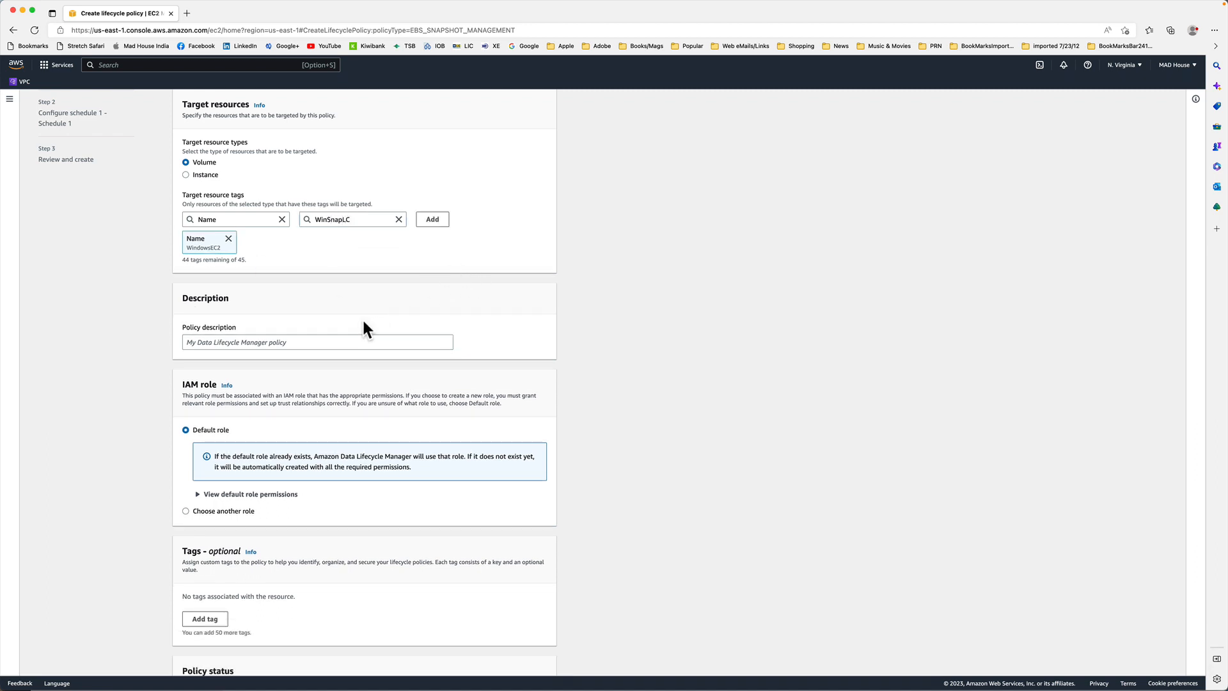
- Copy the target tag value WinSnapLC into the policy description
left_click(242, 343)
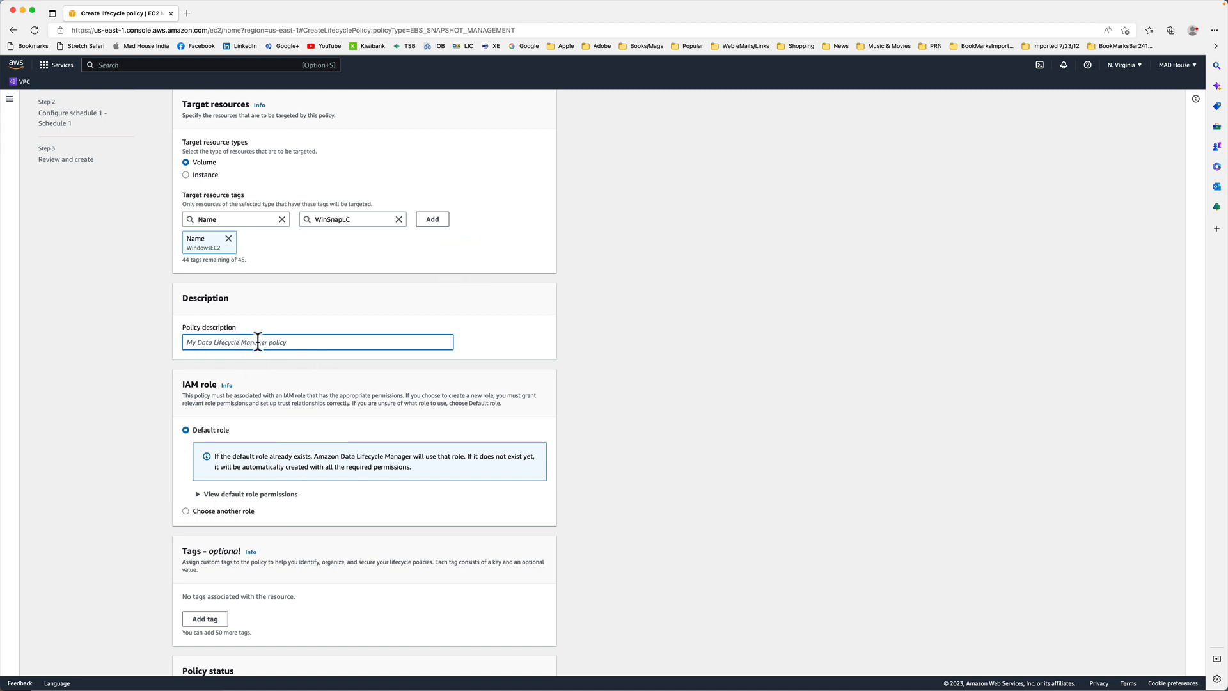
left_click(346, 220)
double_click(346, 220)
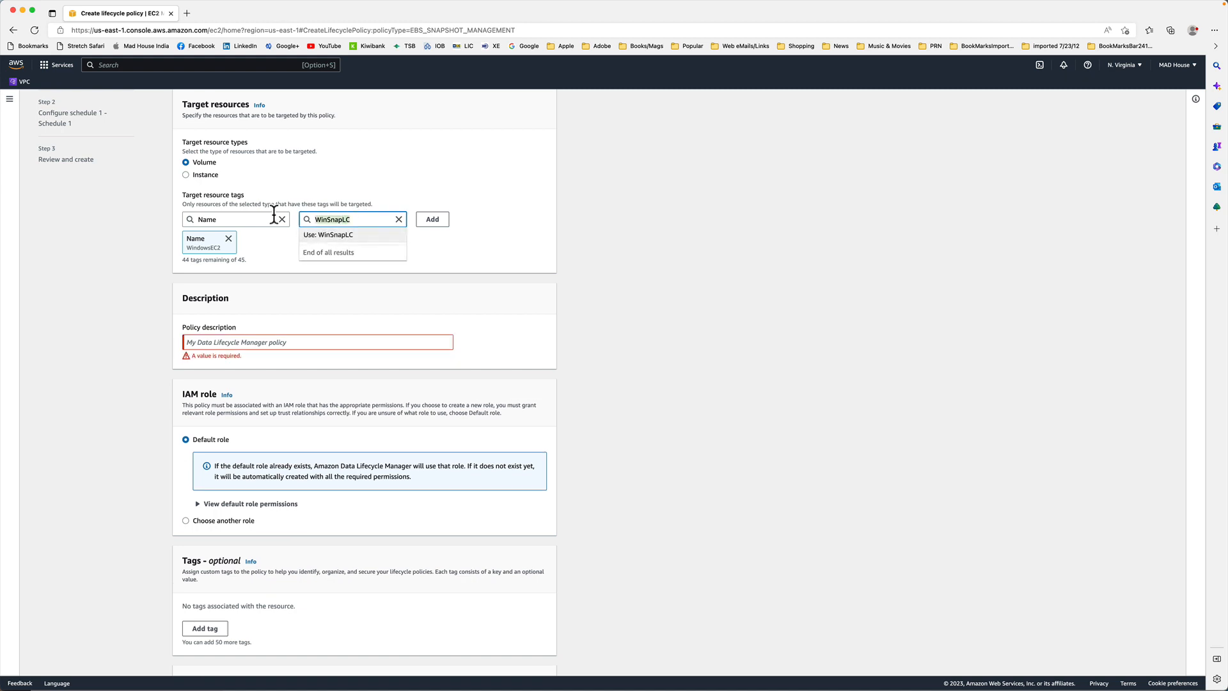
key("super+c")
left_click(250, 343)
key("super+v")
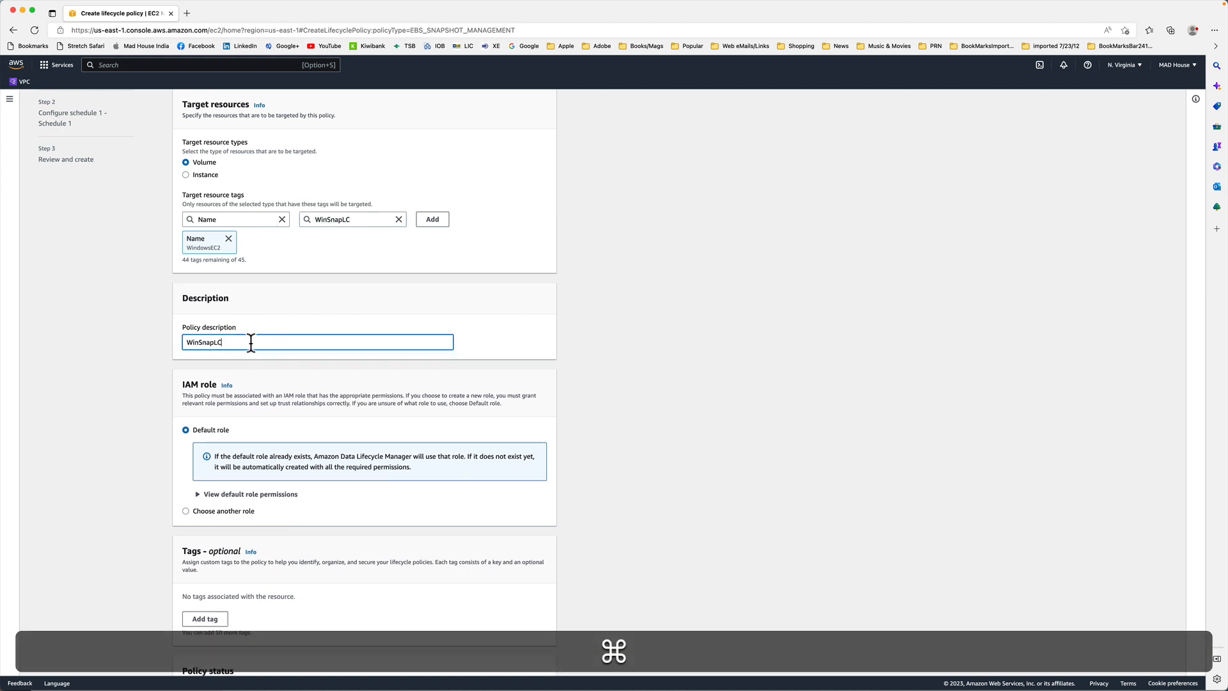
- Add a policy tag with key Name and value WinSnapLC, and continue to the schedule configuration
scroll(305, 378, "down", 4)
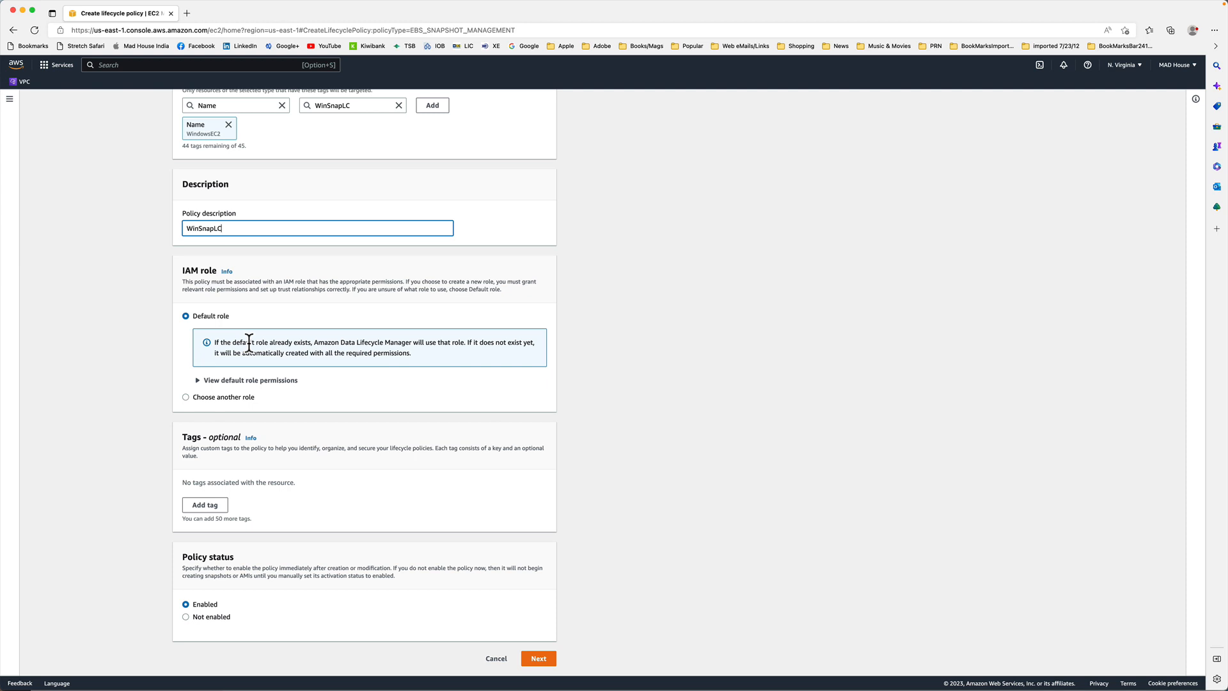
left_click(205, 506)
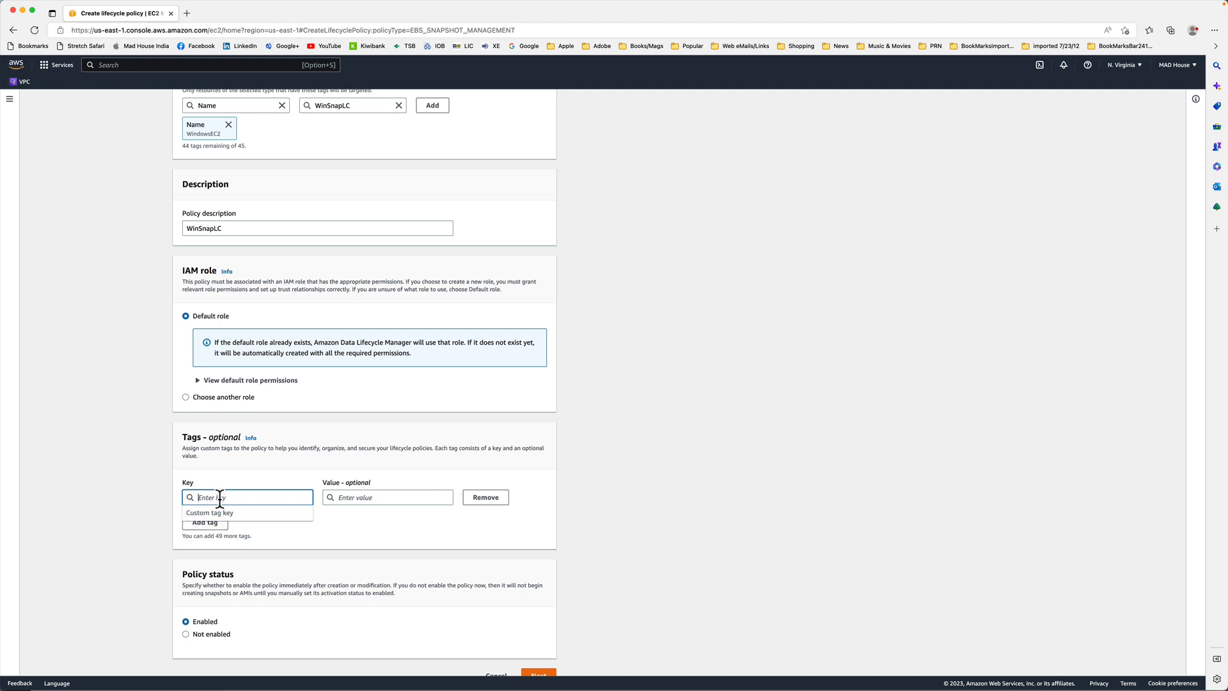
type("Name")
key("Tab")
key("super+v")
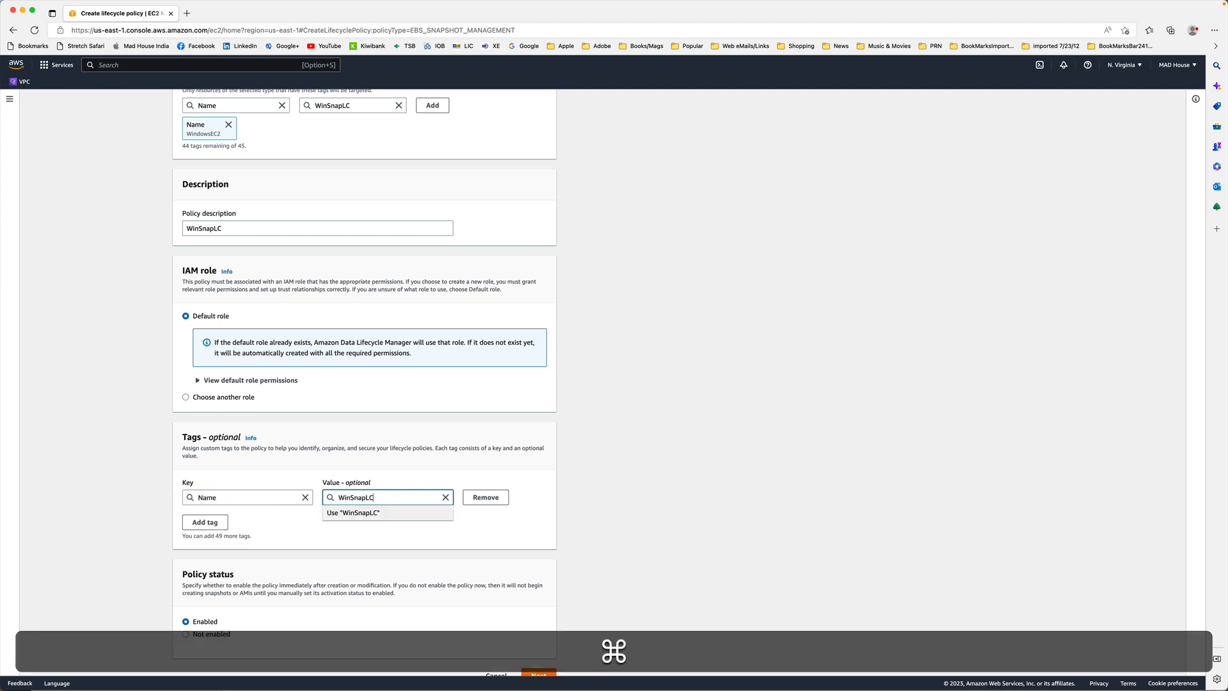
left_click(609, 567)
scroll(263, 604, "down", 1)
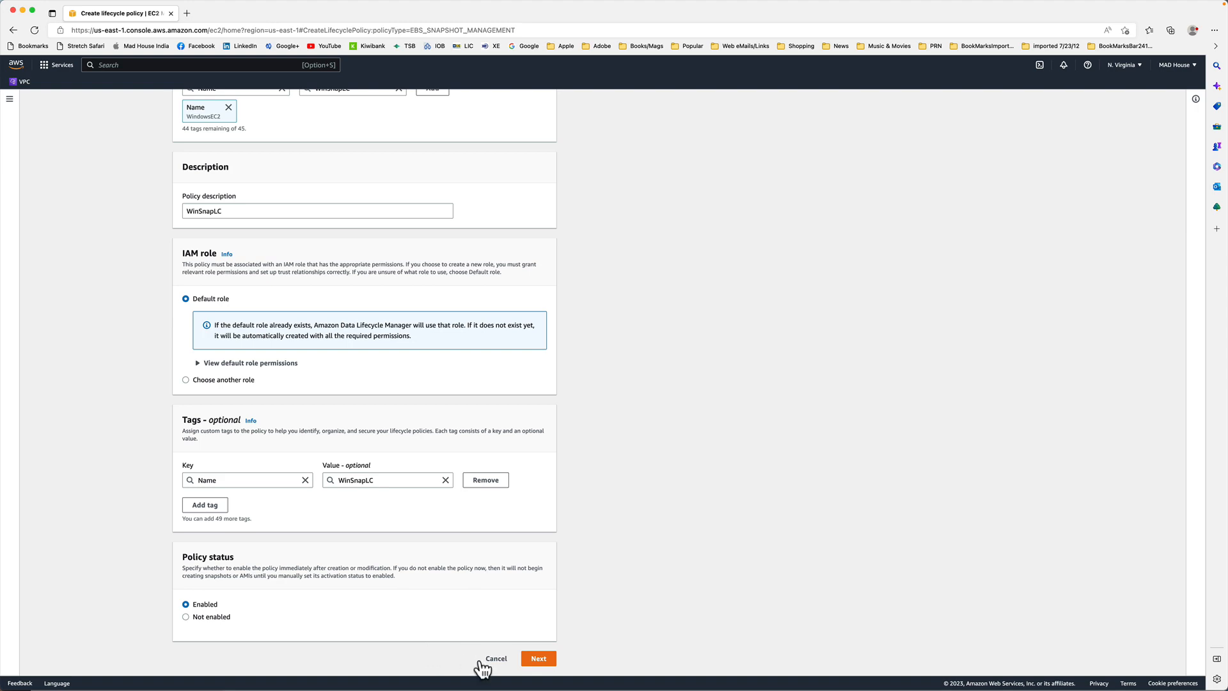
left_click(543, 661)
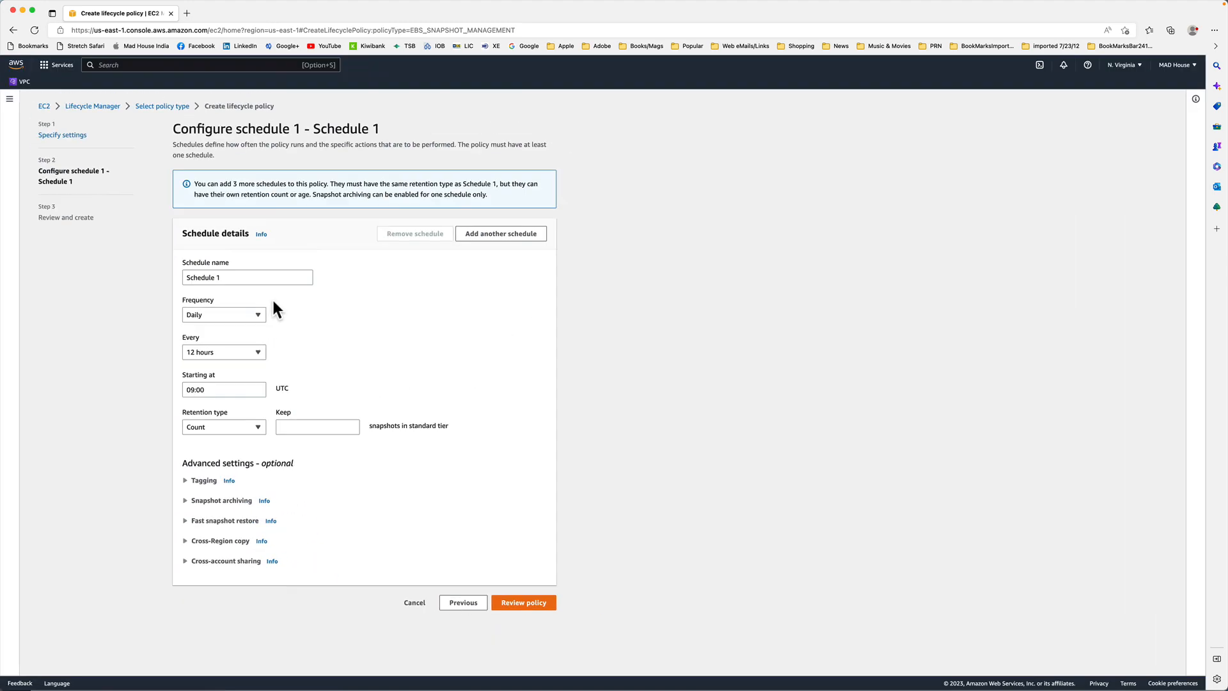
- Set the daily schedule to run every 24 hours
left_click(251, 276)
left_click(223, 360)
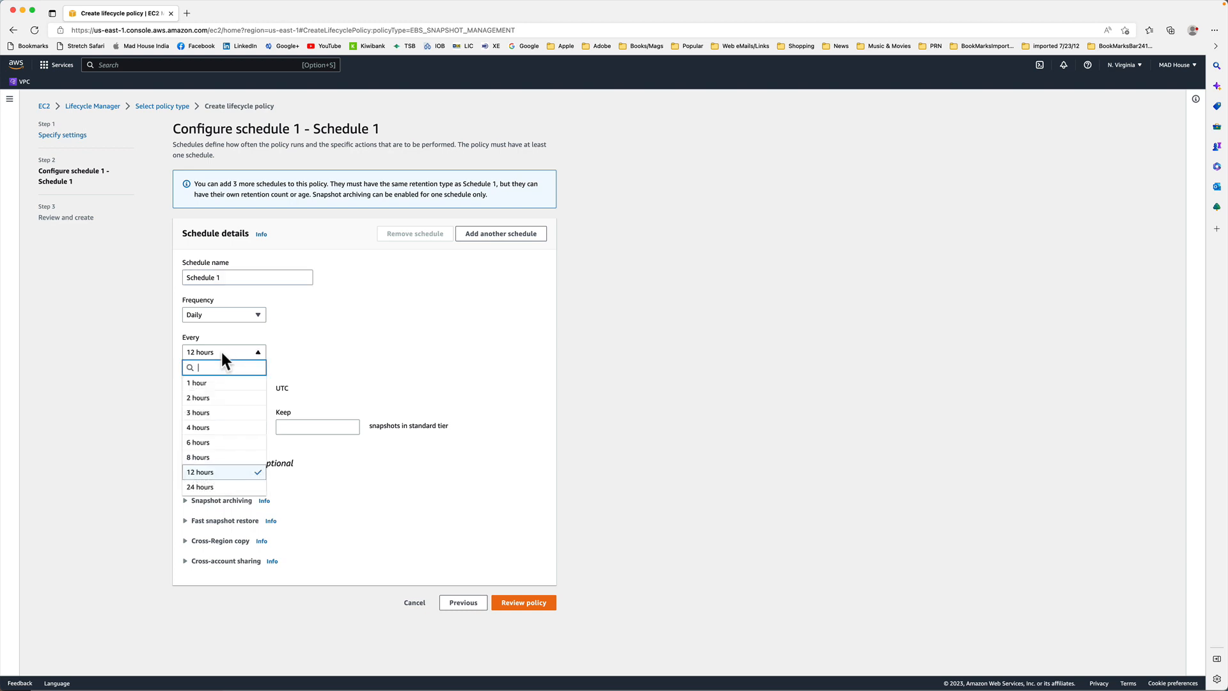
left_click(213, 487)
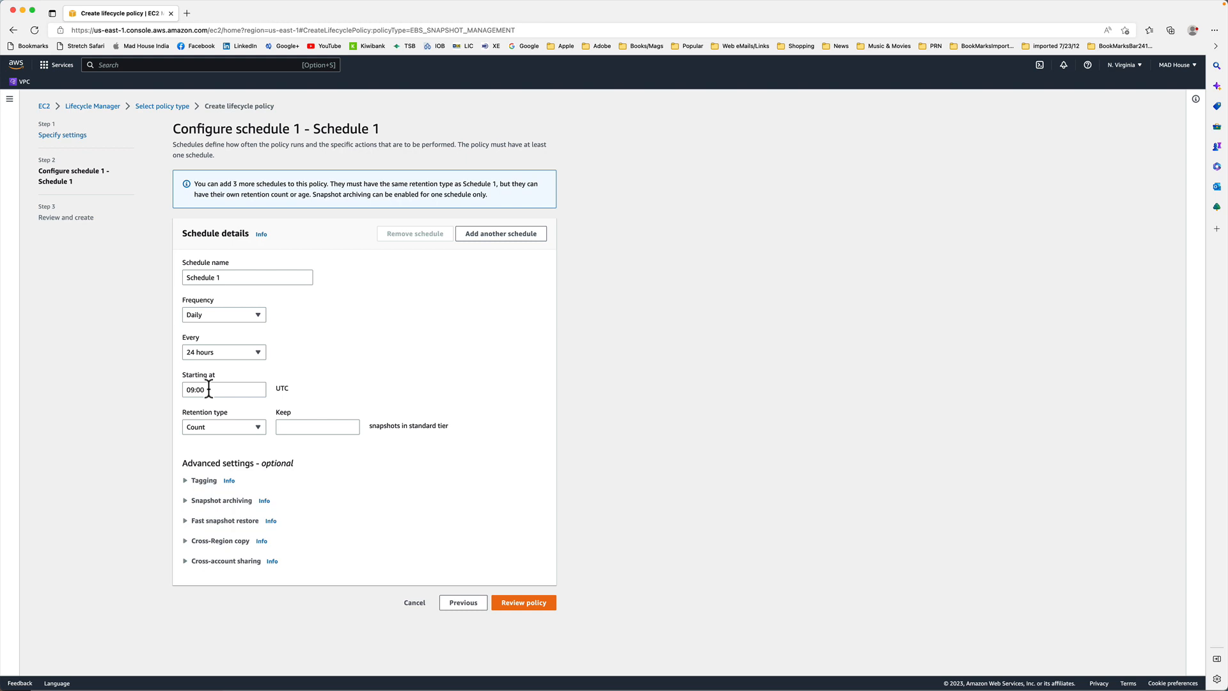
- Set the count-based retention to keep 1 snapshot in the standard tier
left_click(208, 433)
left_click(208, 427)
left_click(295, 427)
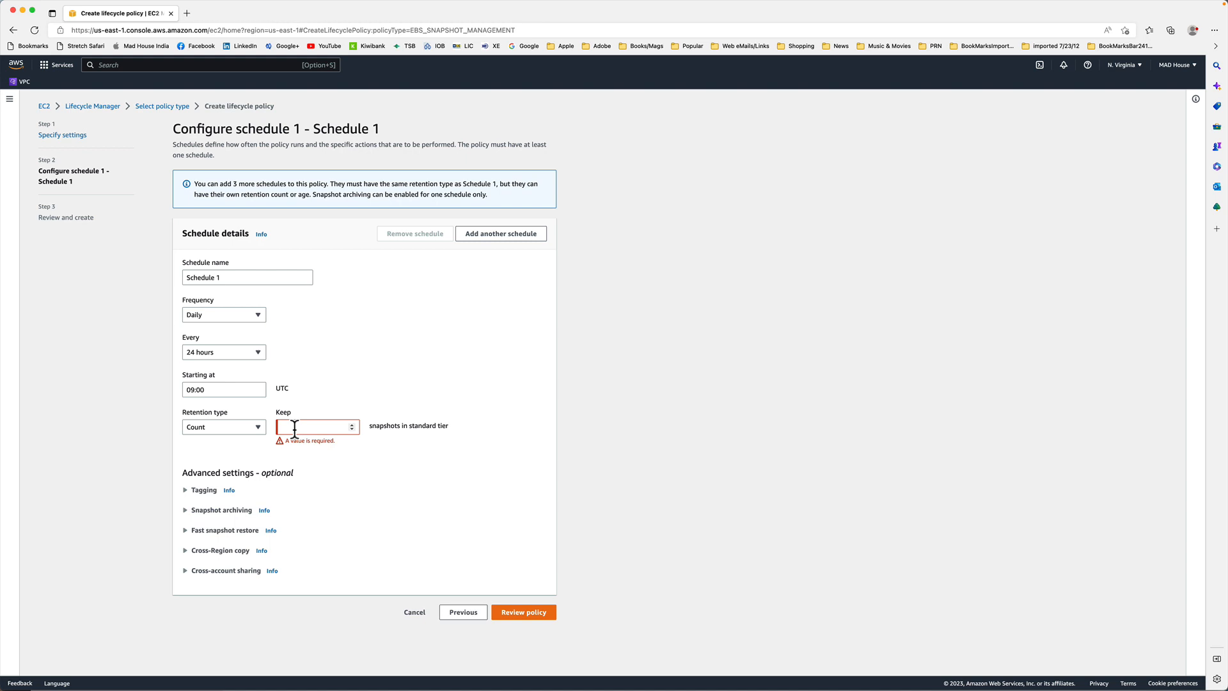
left_click(352, 425)
left_click(351, 430)
type("1")
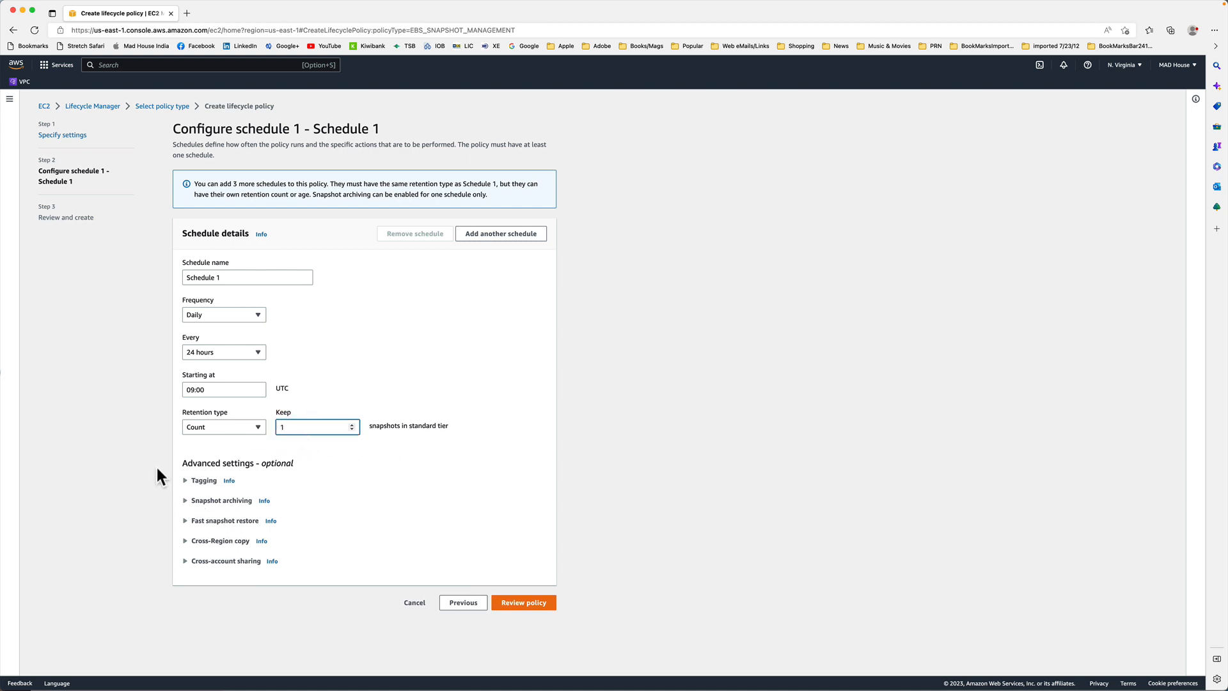
- Expand the schedule's tagging settings and enable copying tags from the source
left_click(183, 482)
scroll(205, 505, "down", 2)
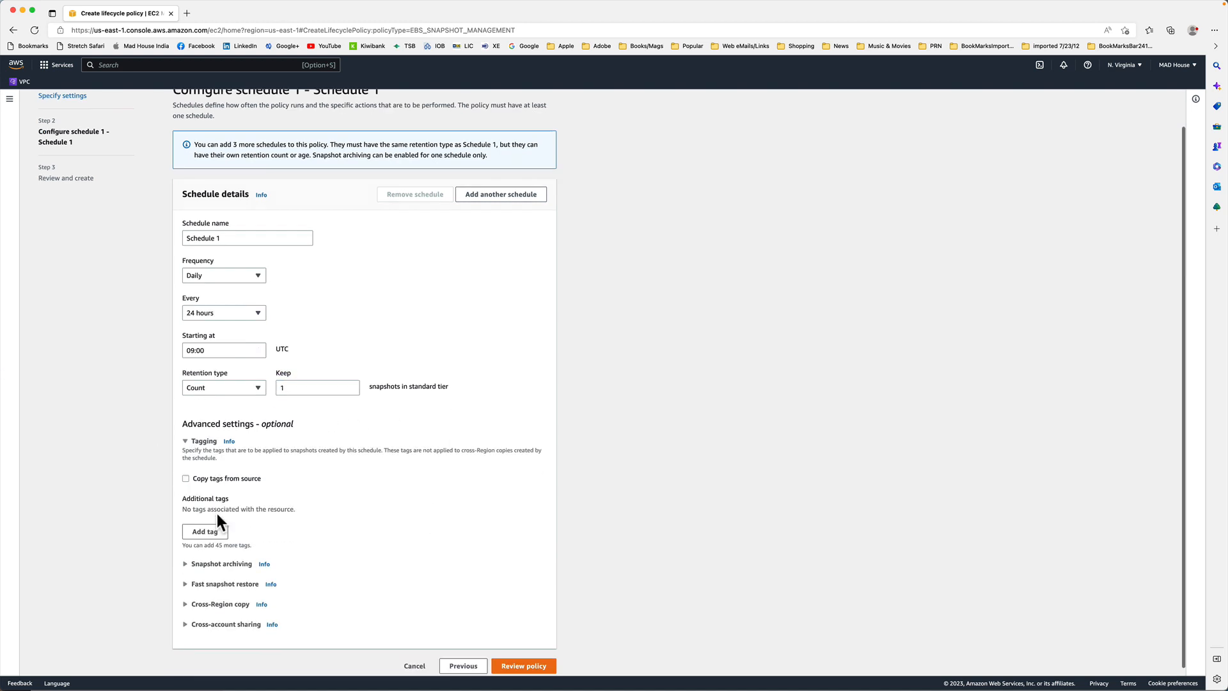
left_click(186, 470)
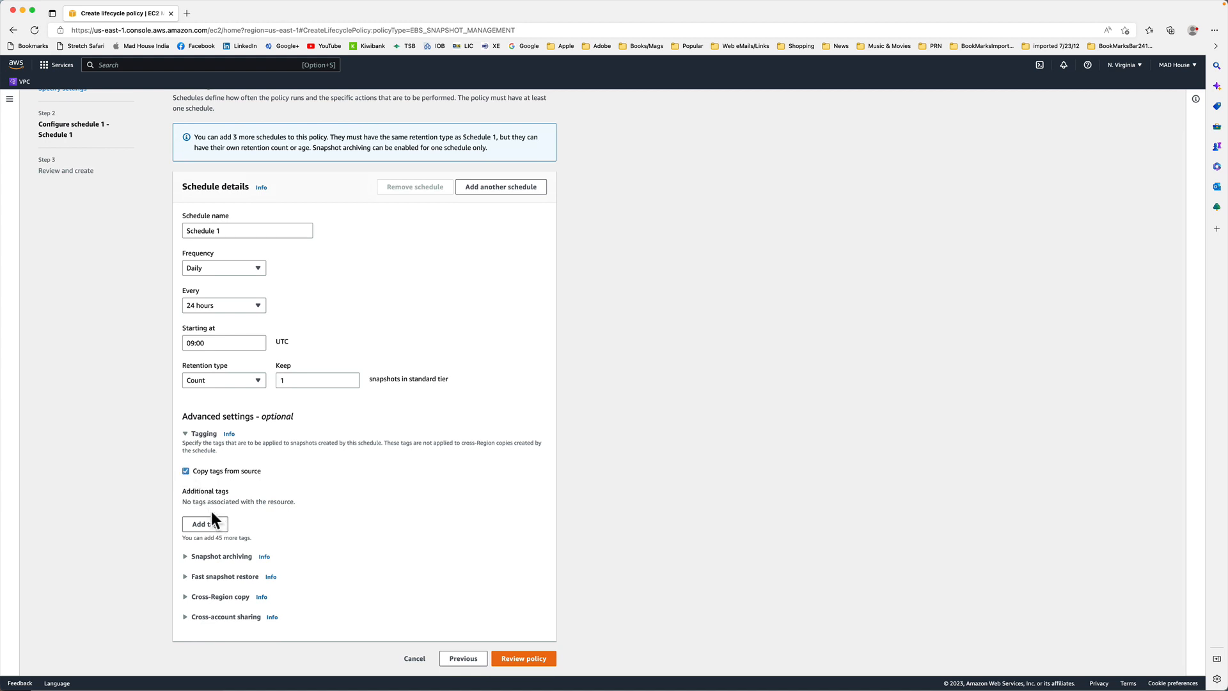
- Examine the schedule's advanced options for snapshot archiving, fast snapshot restore, cross-Region copy and cross-account sharing
left_click(184, 558)
scroll(185, 579, "down", 1)
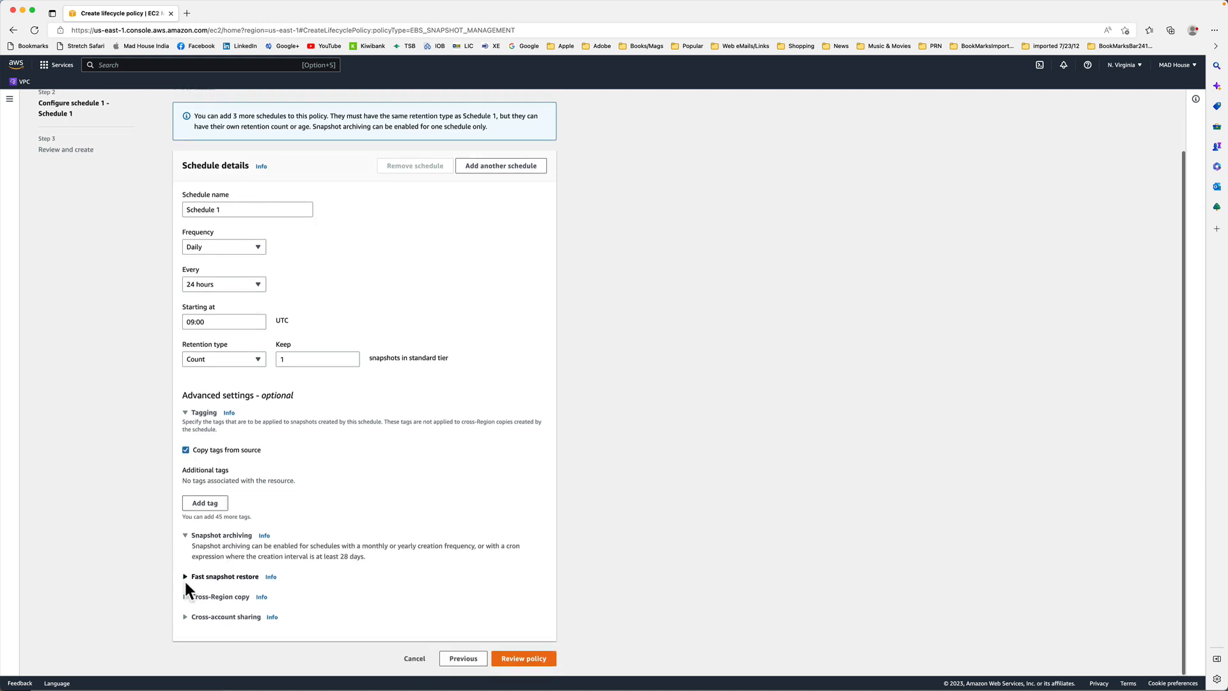
left_click(185, 577)
scroll(219, 590, "down", 1)
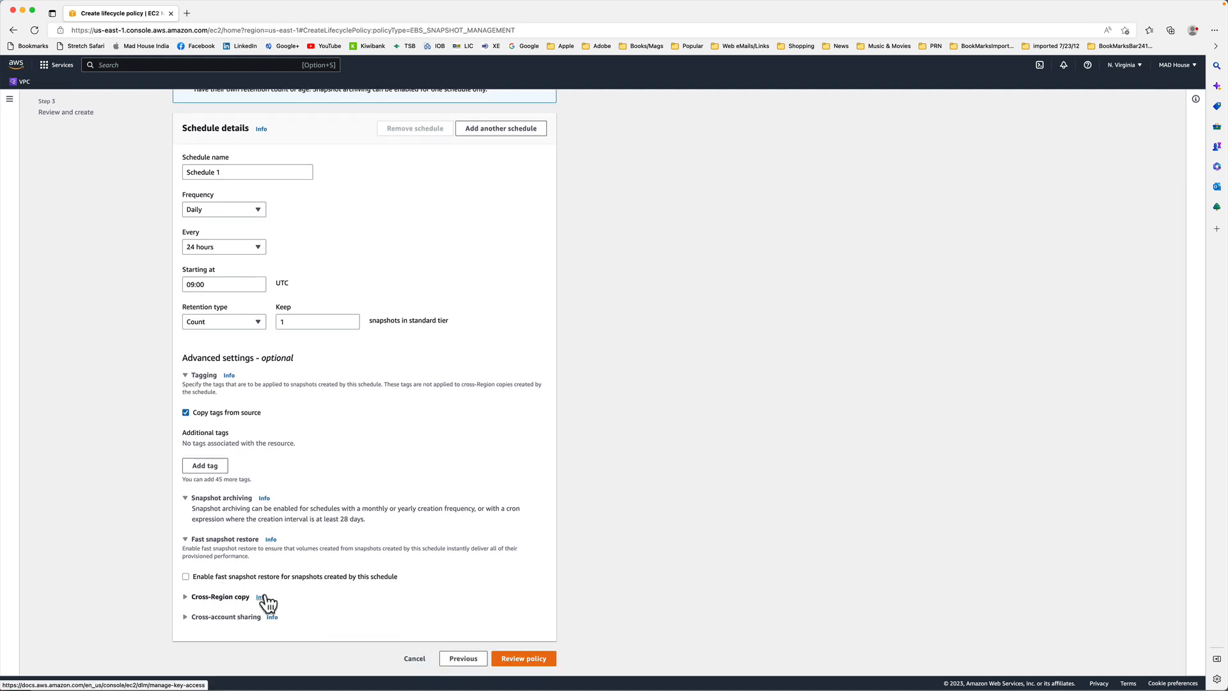
left_click(192, 597)
scroll(197, 602, "down", 1)
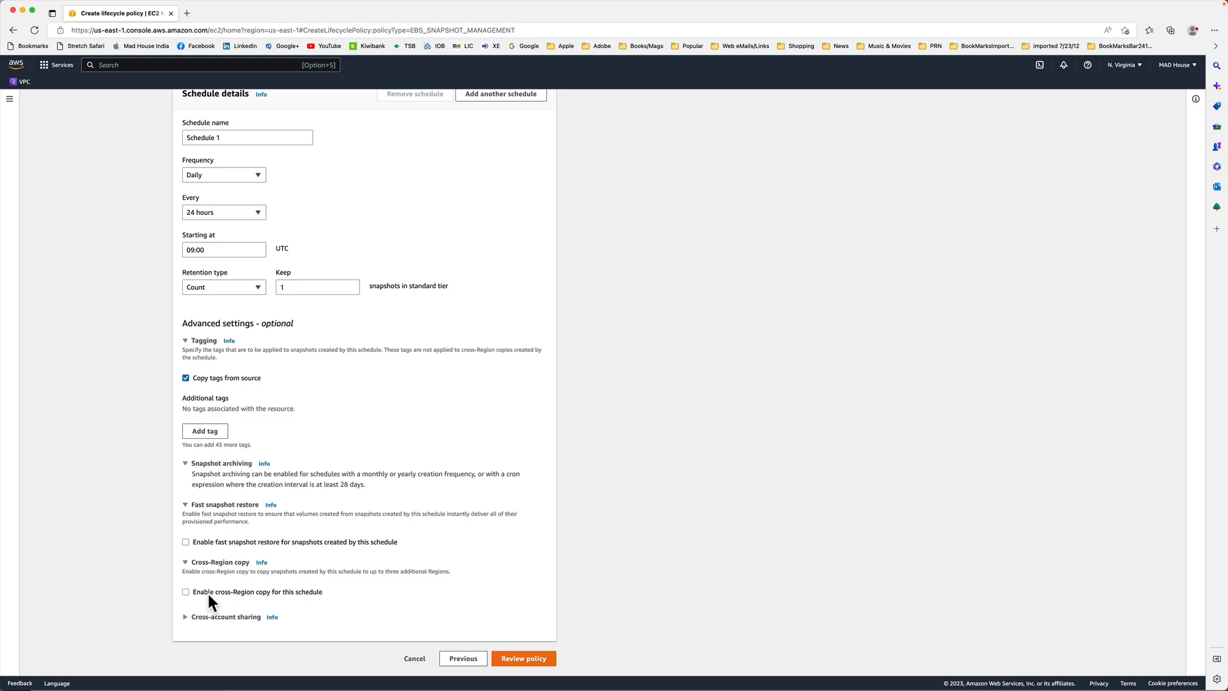
left_click(187, 618)
scroll(212, 622, "down", 1)
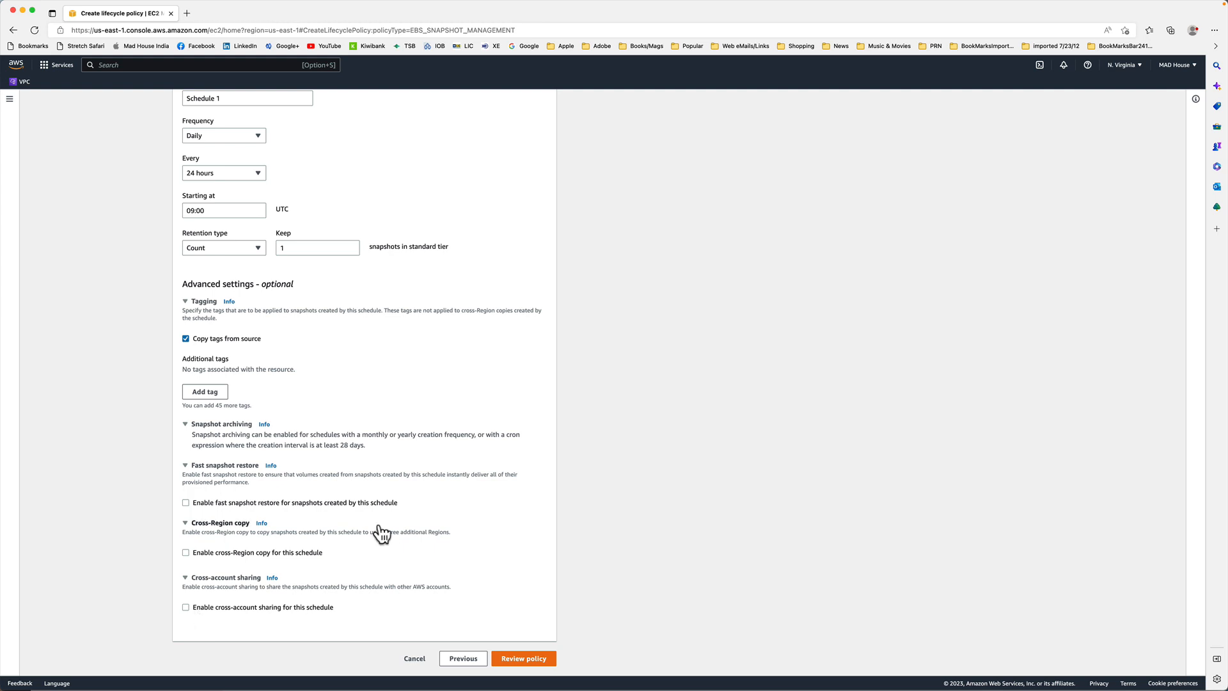
- Try enabling cross-account sharing for the schedule without adding an account, and turn the sharing option off again
left_click(1176, 65)
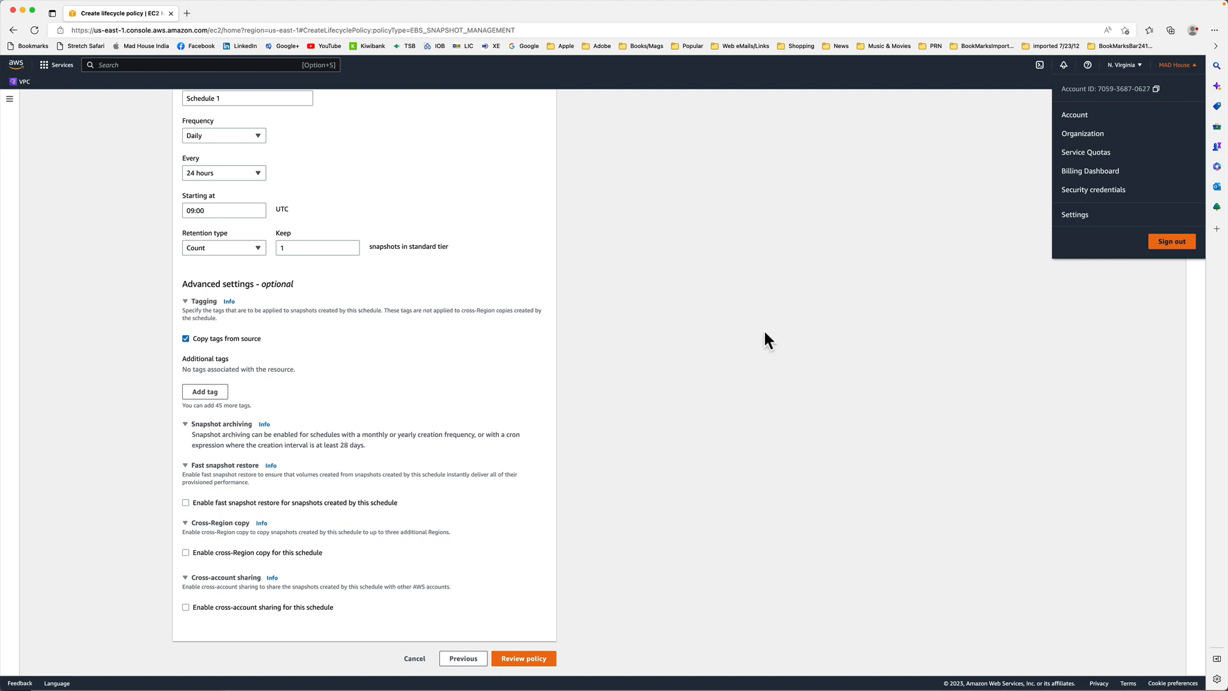
left_click(205, 578)
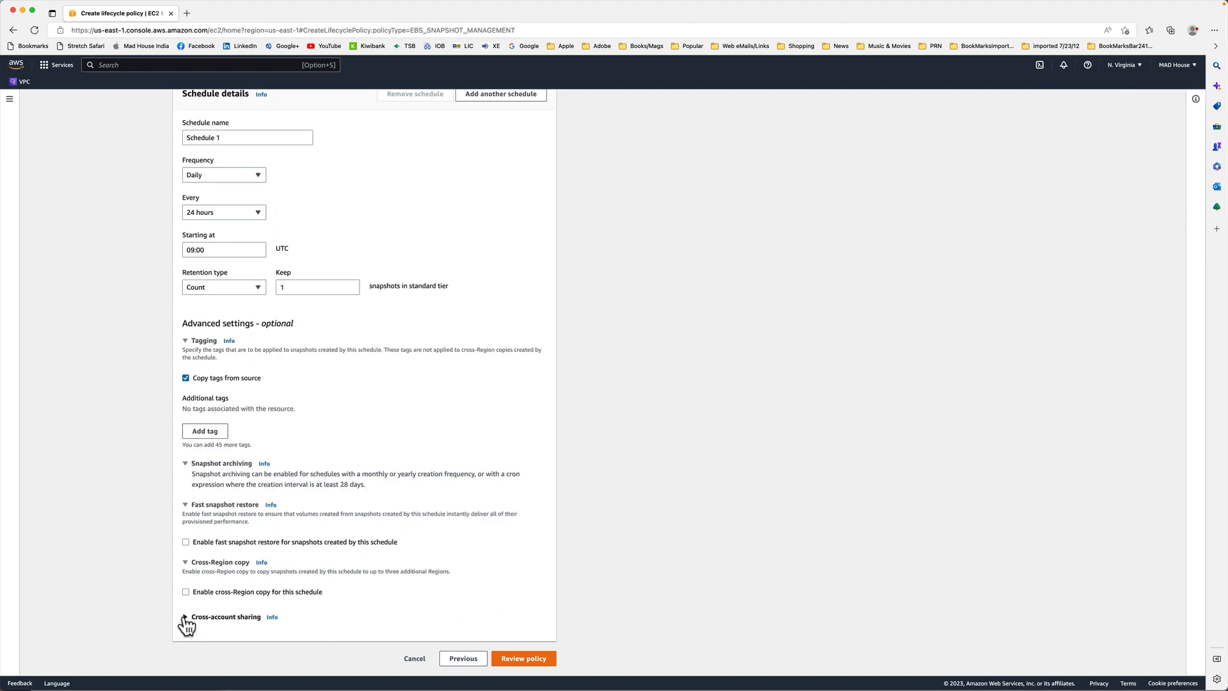
left_click(185, 618)
left_click(185, 646)
scroll(275, 639, "down", 5)
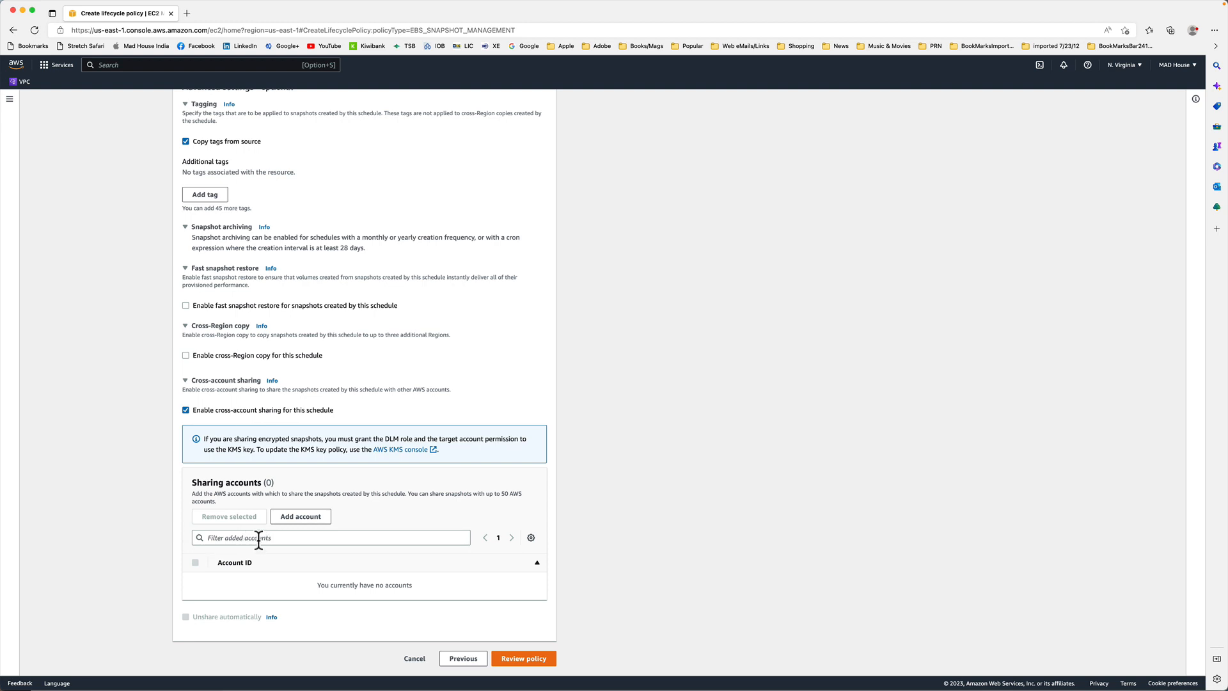
left_click(261, 538)
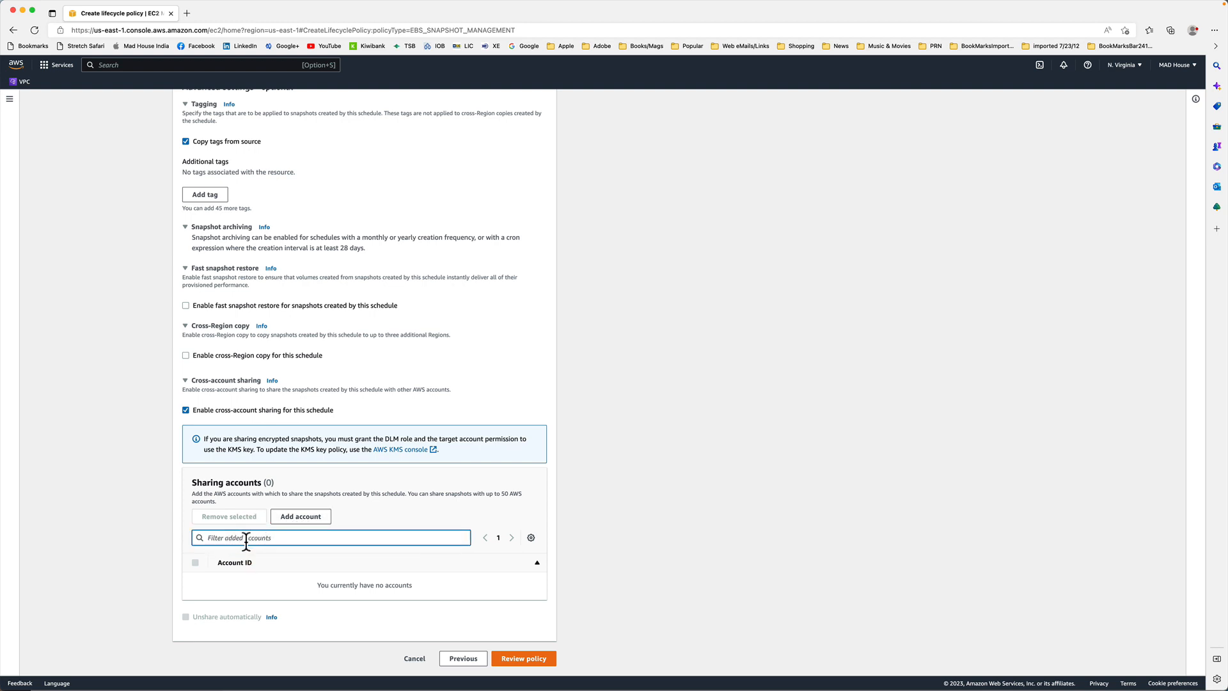
left_click(292, 516)
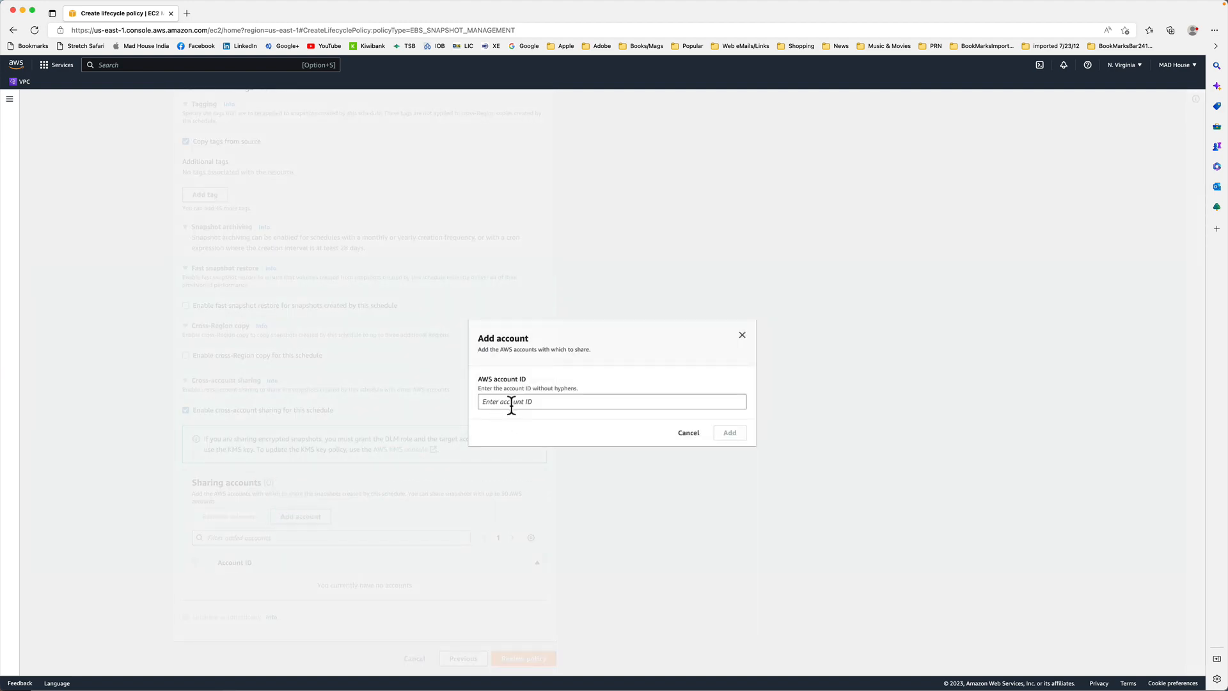
left_click(578, 462)
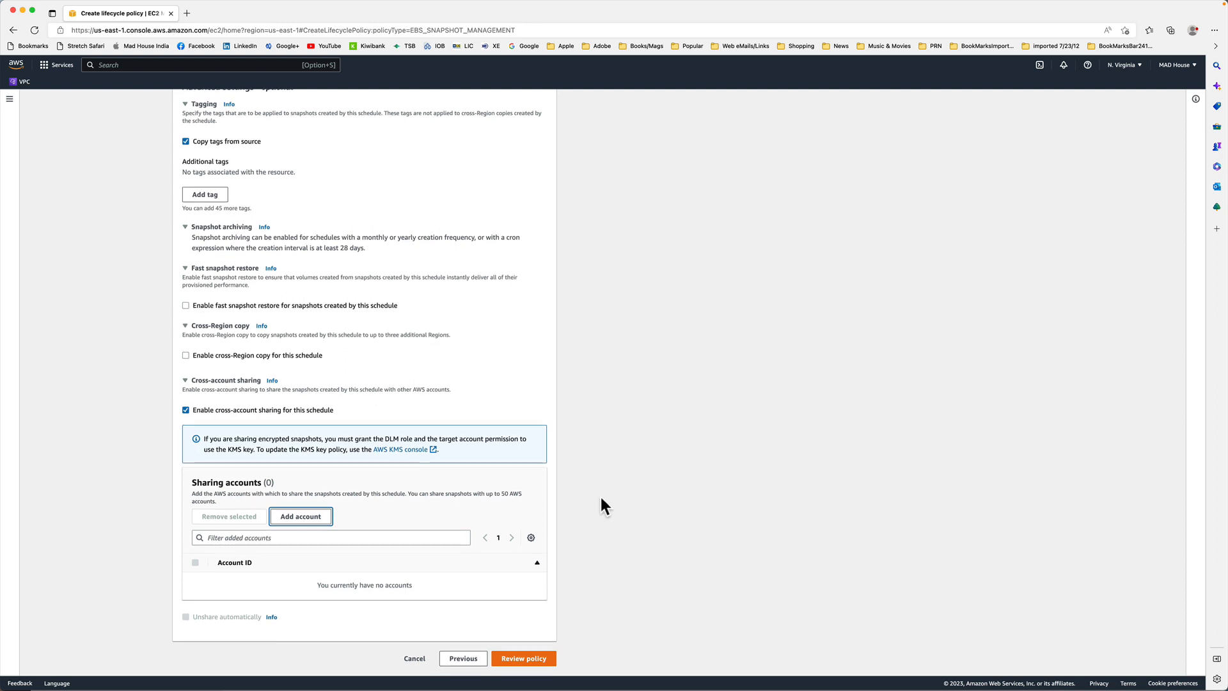
left_click(521, 663)
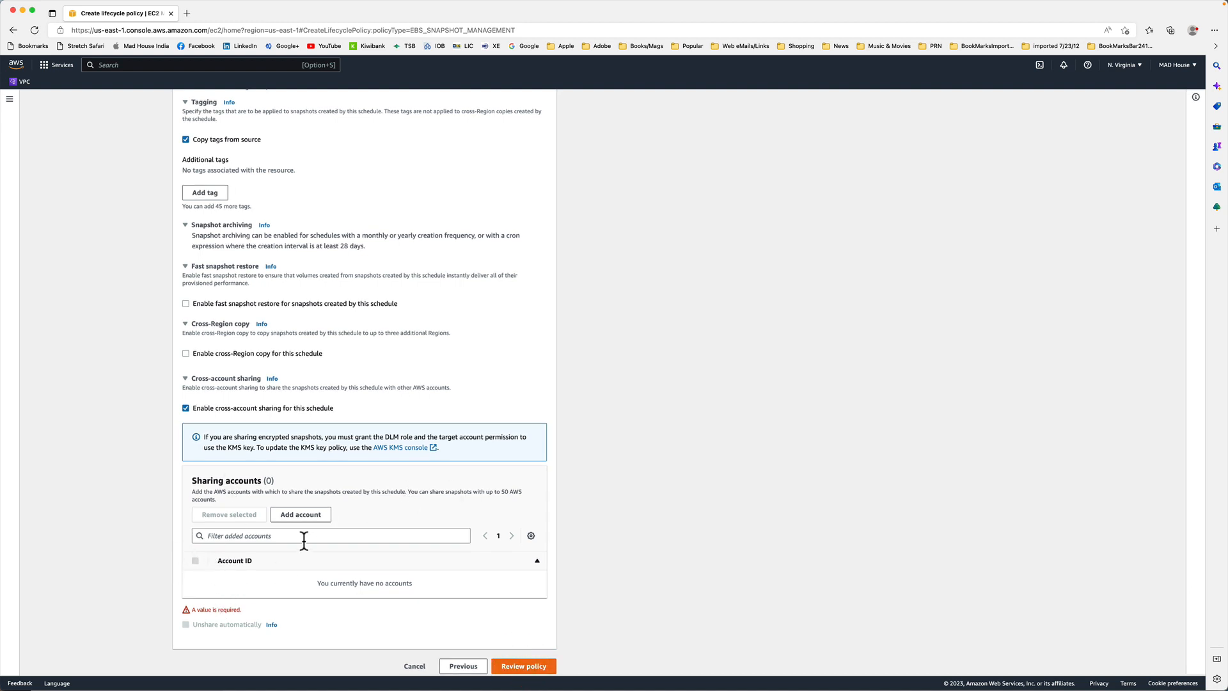
left_click(185, 408)
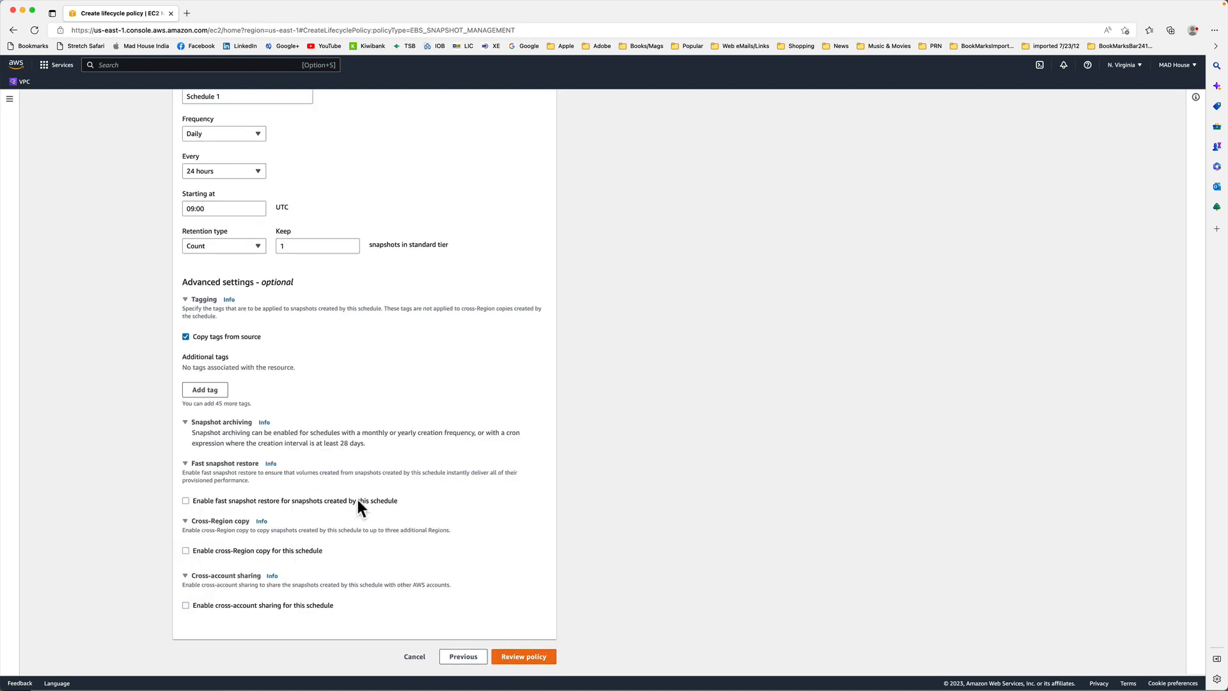
- Review and create the WinSnapLC lifecycle policy with its daily schedule, and display the policy's details
left_click(524, 658)
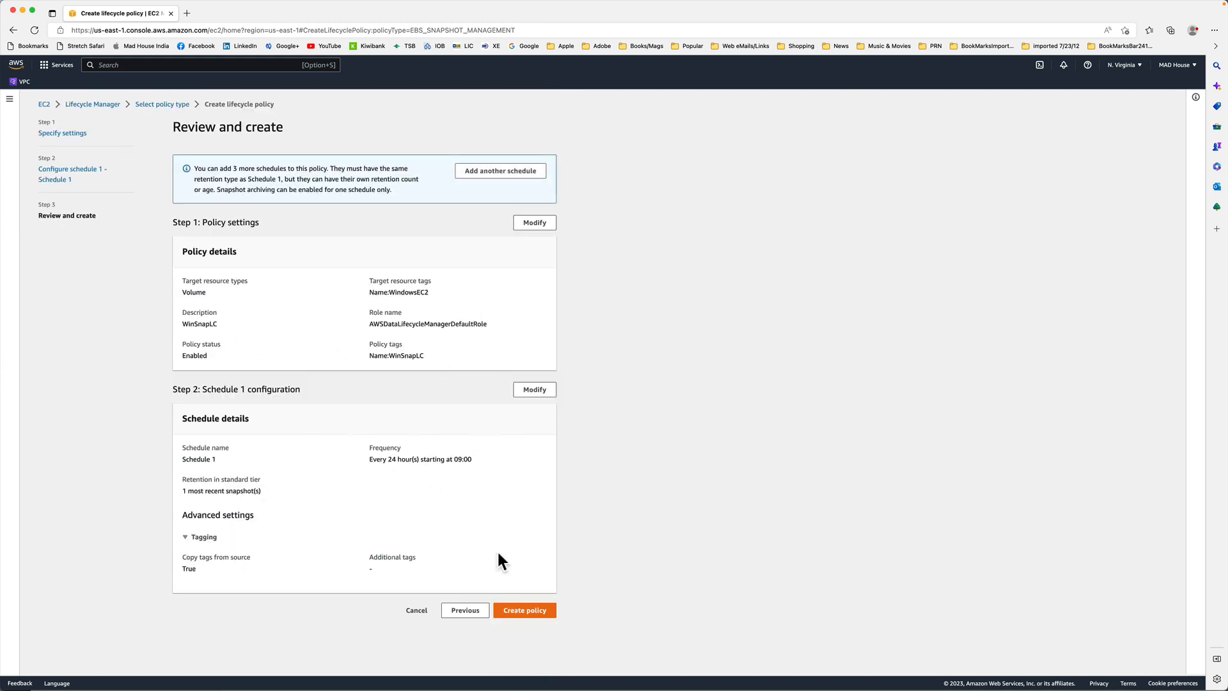
left_click(530, 614)
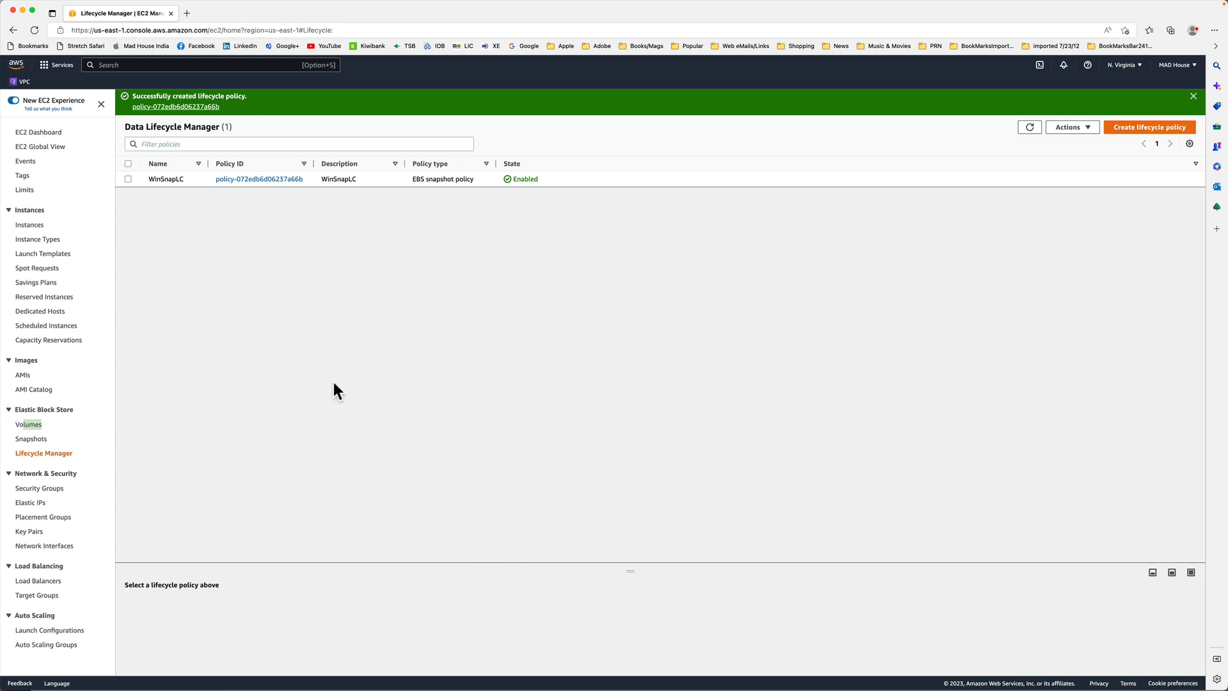
left_click(128, 180)
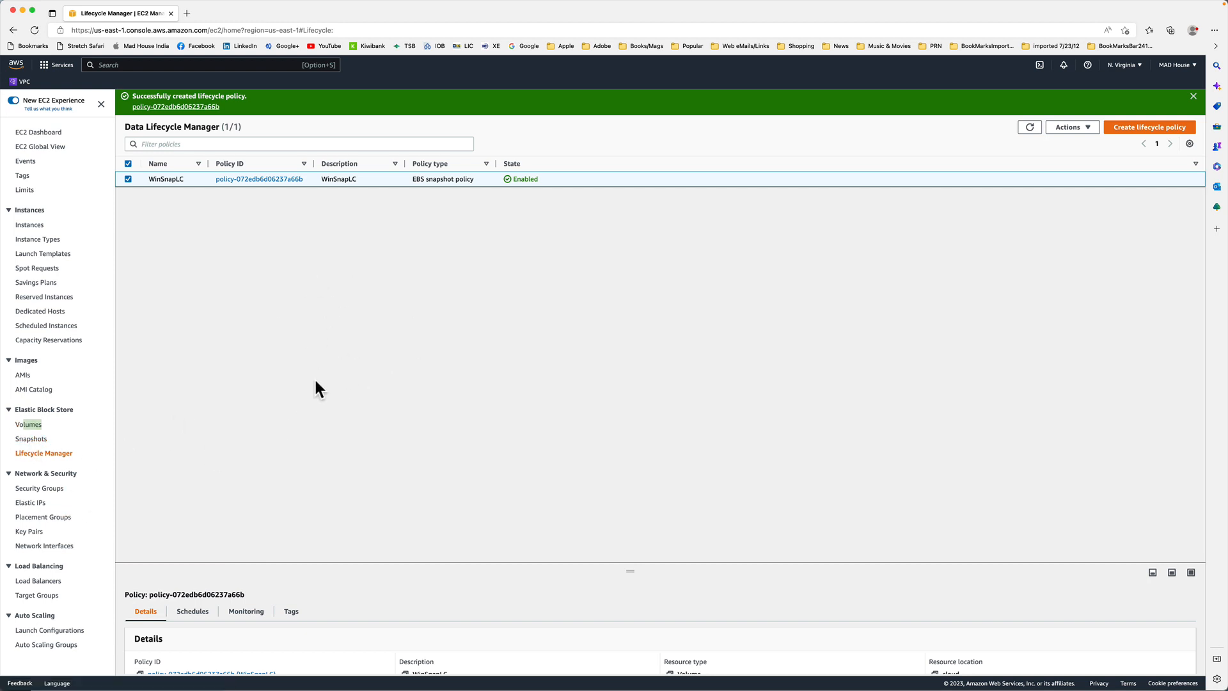
- Refresh the snapshots list and open the image creation form for the WinSnap snapshot
left_click(31, 439)
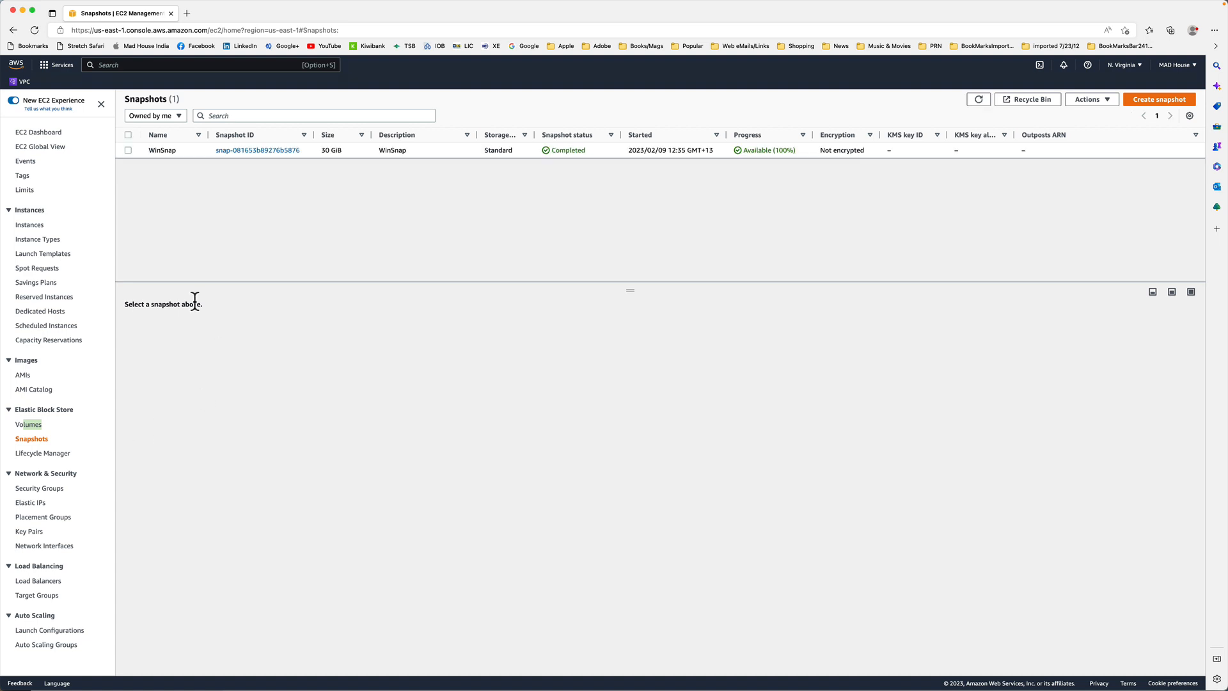
left_click(979, 99)
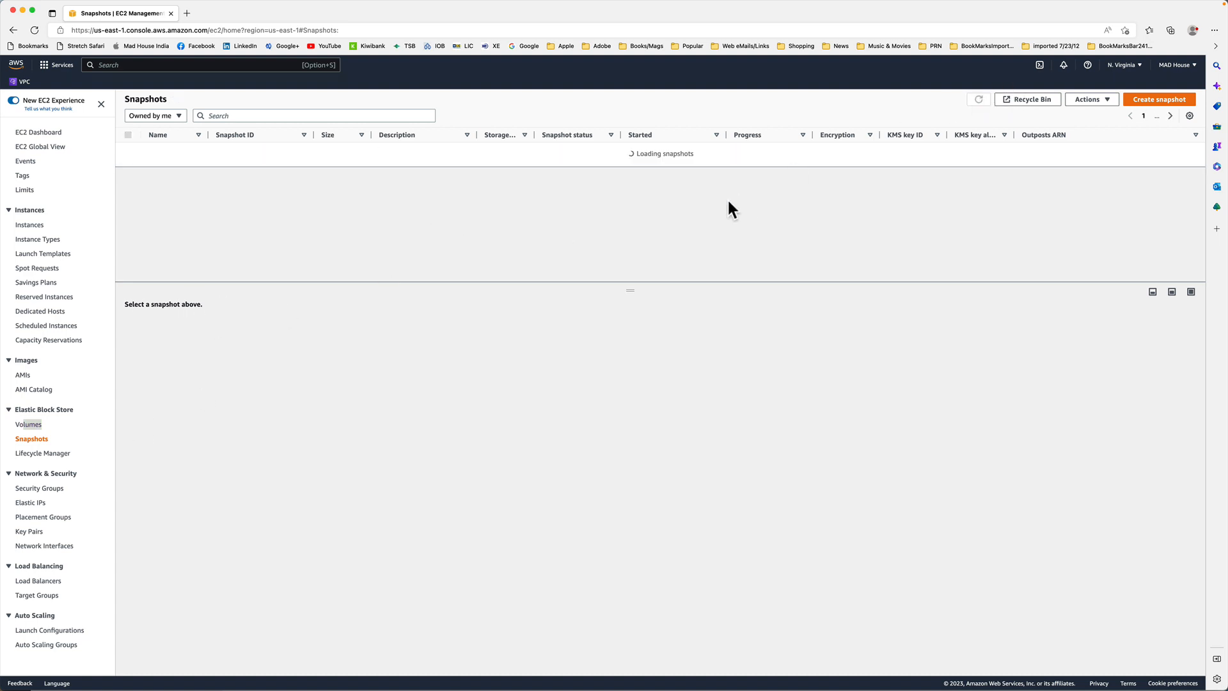
left_click(128, 151)
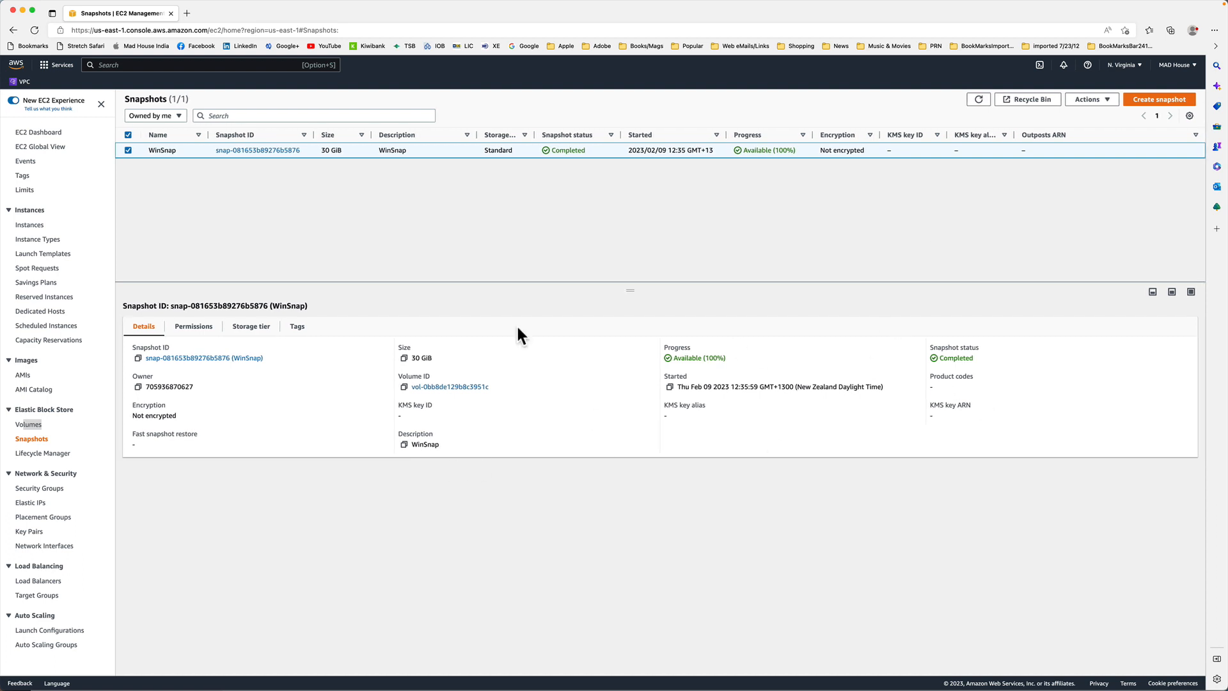
left_click(1090, 100)
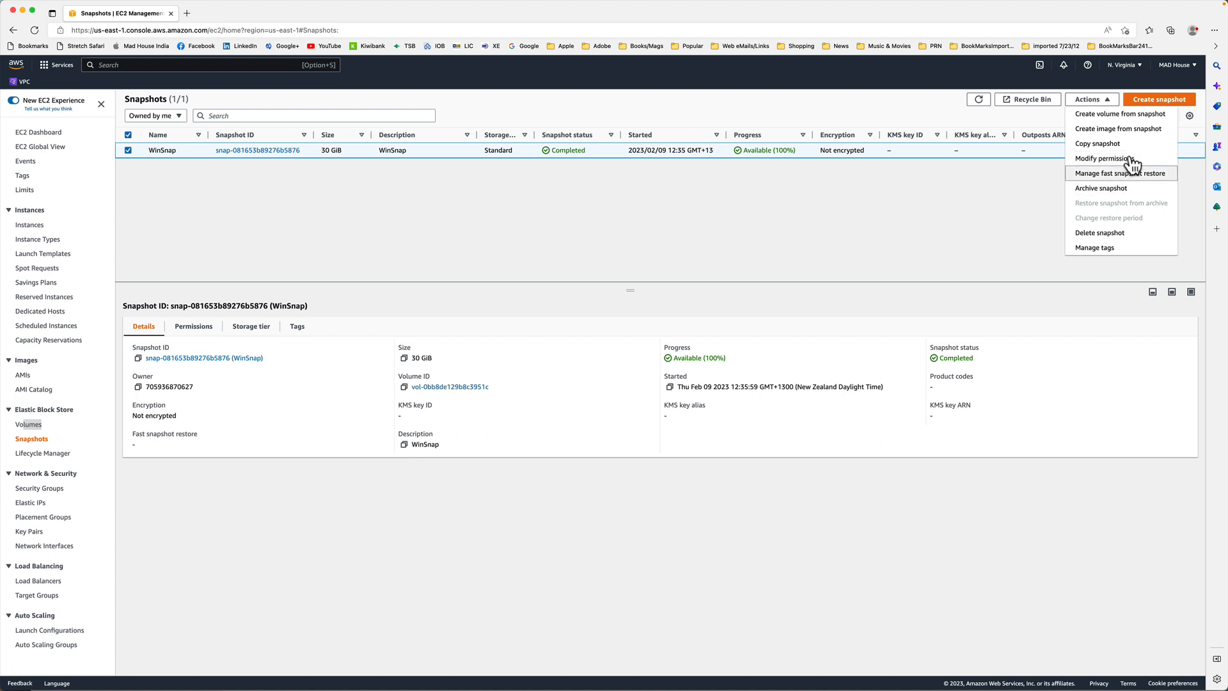
left_click(1128, 128)
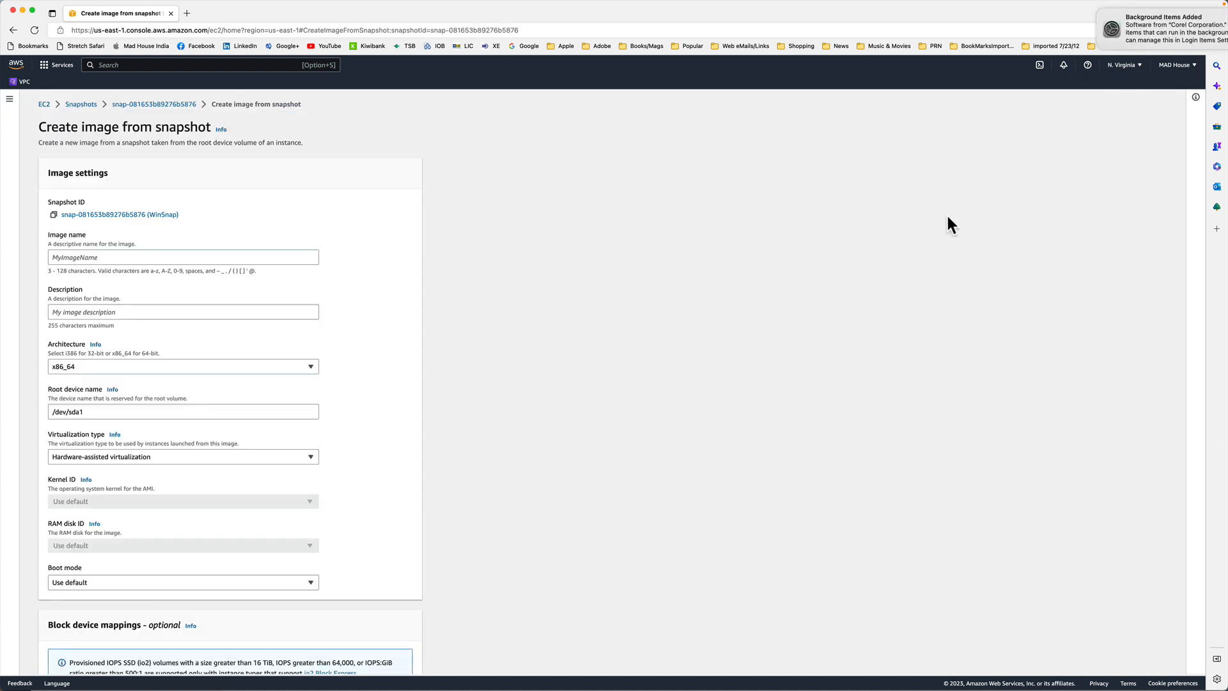
- Examine the image settings and block device mappings of the new image, dismissing the background items notification
scroll(244, 250, "down", 2)
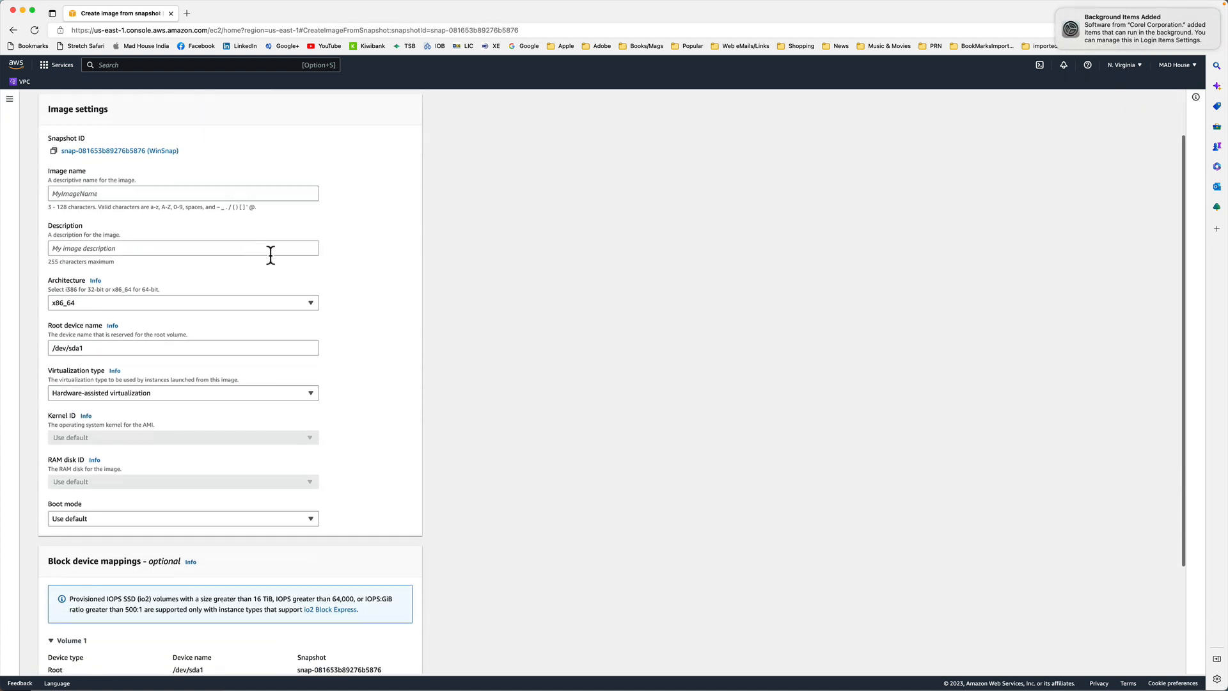
scroll(269, 255, "down", 1)
scroll(263, 252, "down", 2)
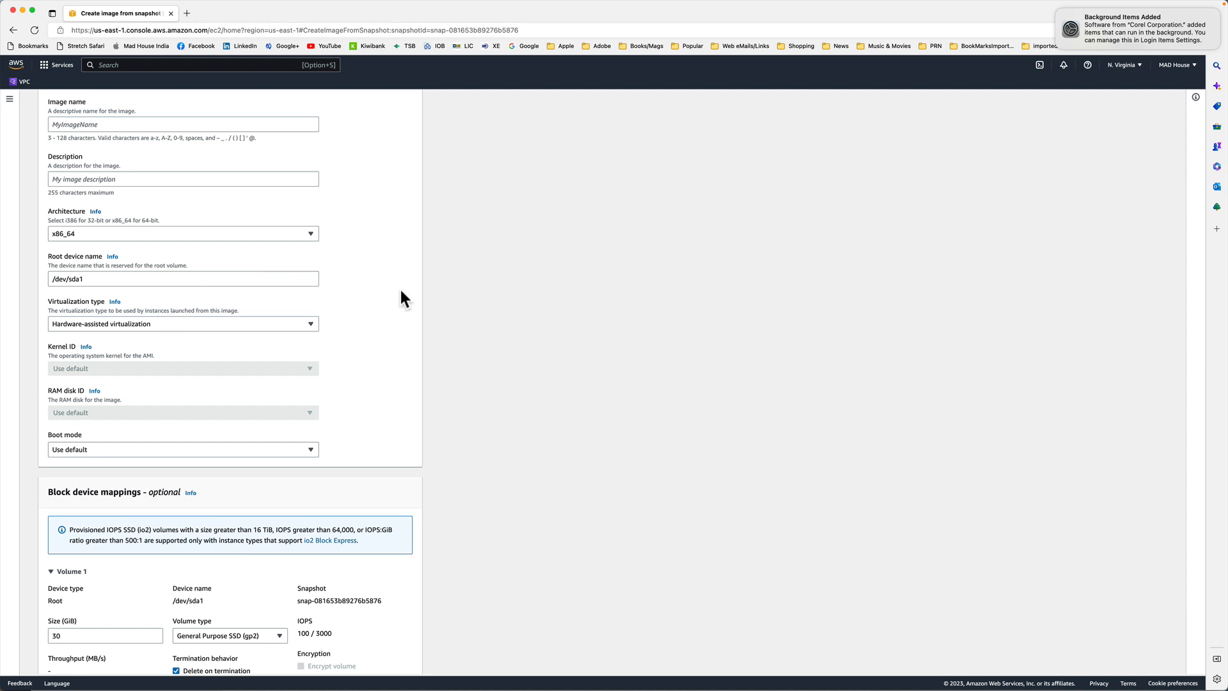
mouse_move(1094, 18)
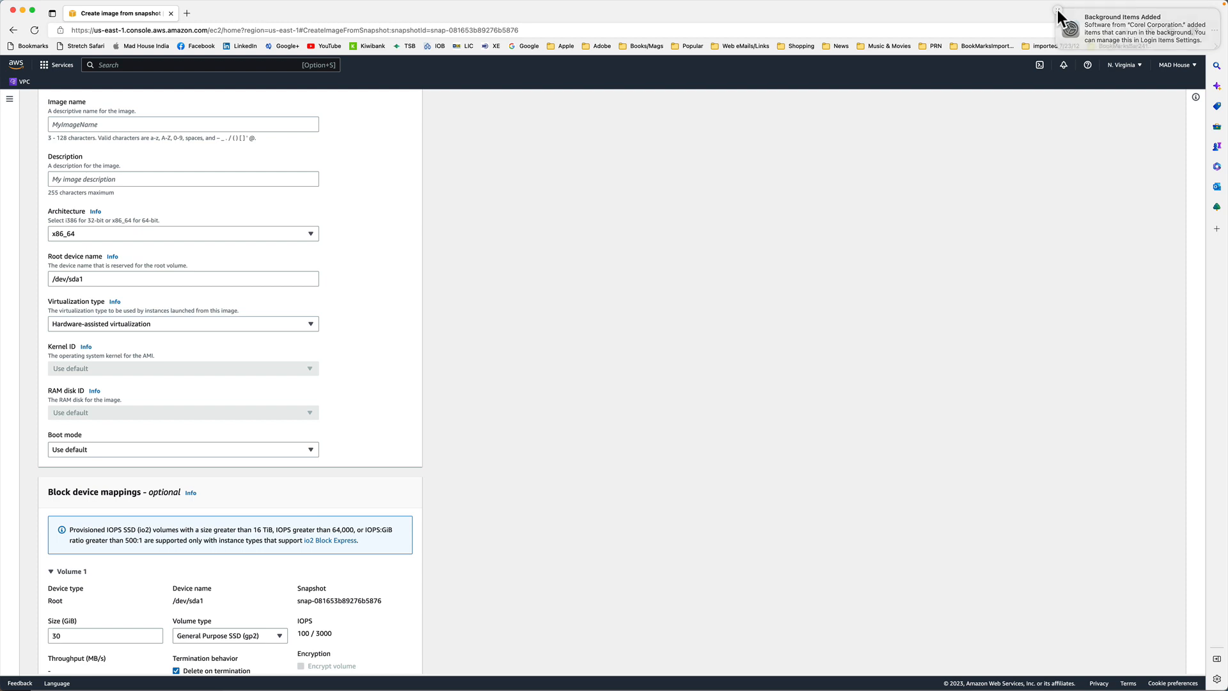
left_click(1058, 10)
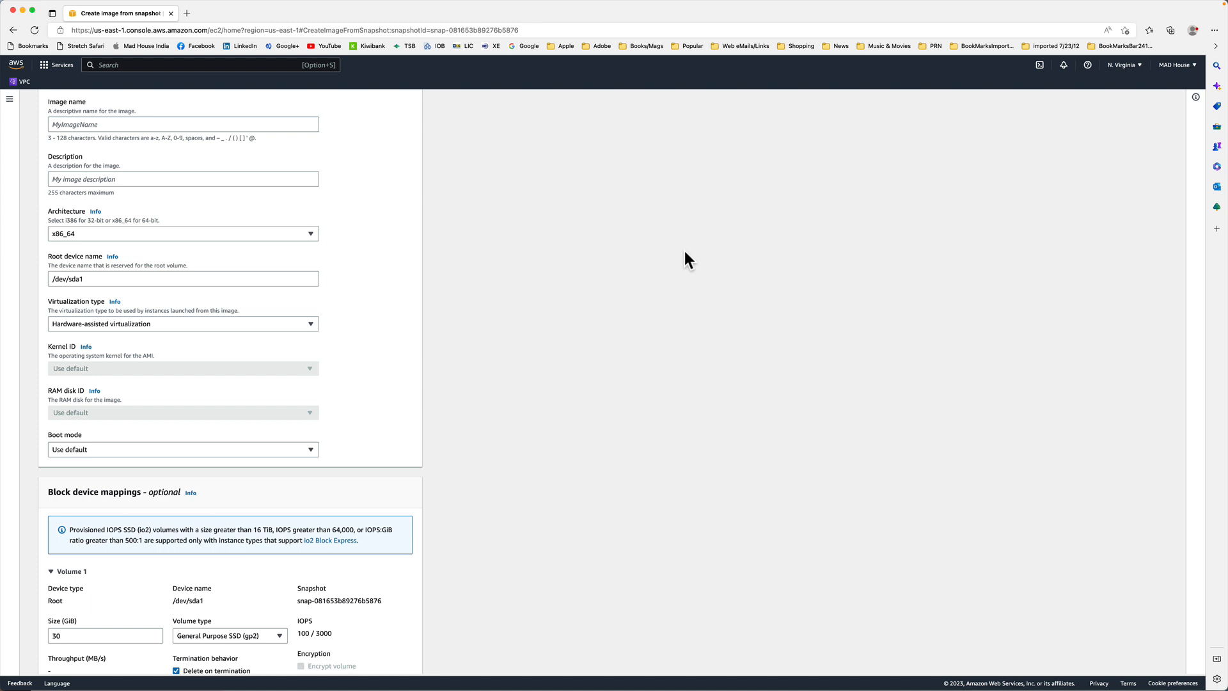
scroll(684, 250, "down", 3)
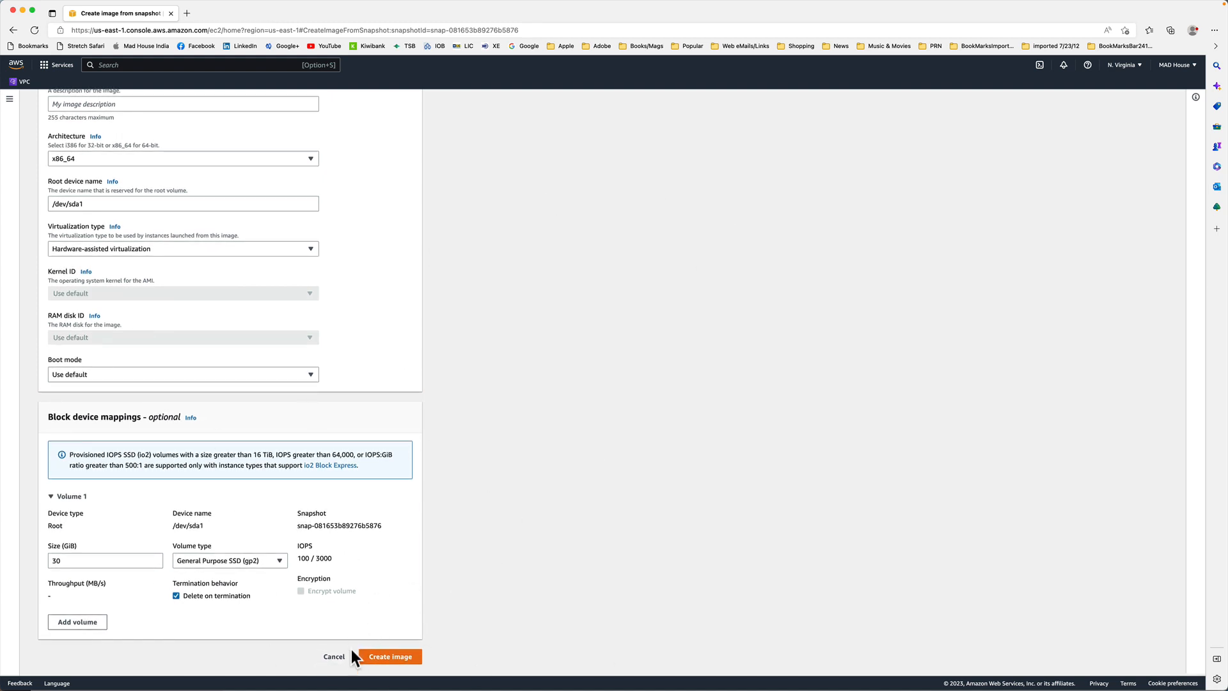
scroll(311, 619, "up", 5)
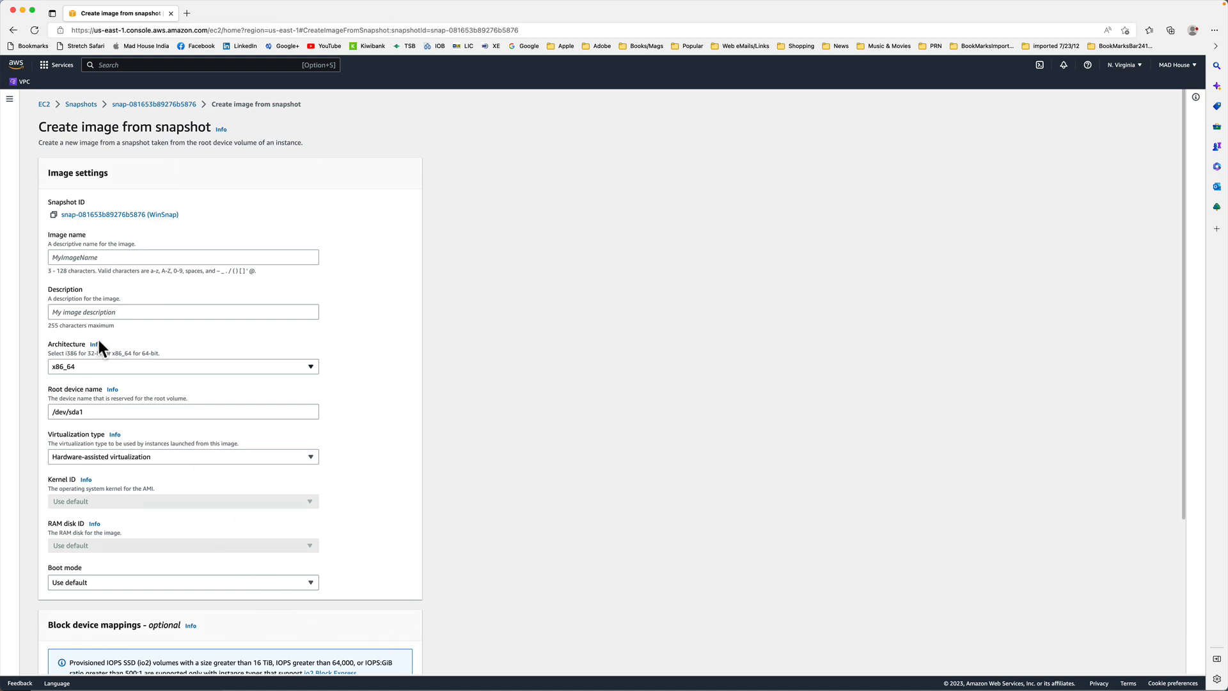
- Create the image from the snapshot with the name and description SomeImage, keeping the default boot mode
left_click(84, 256)
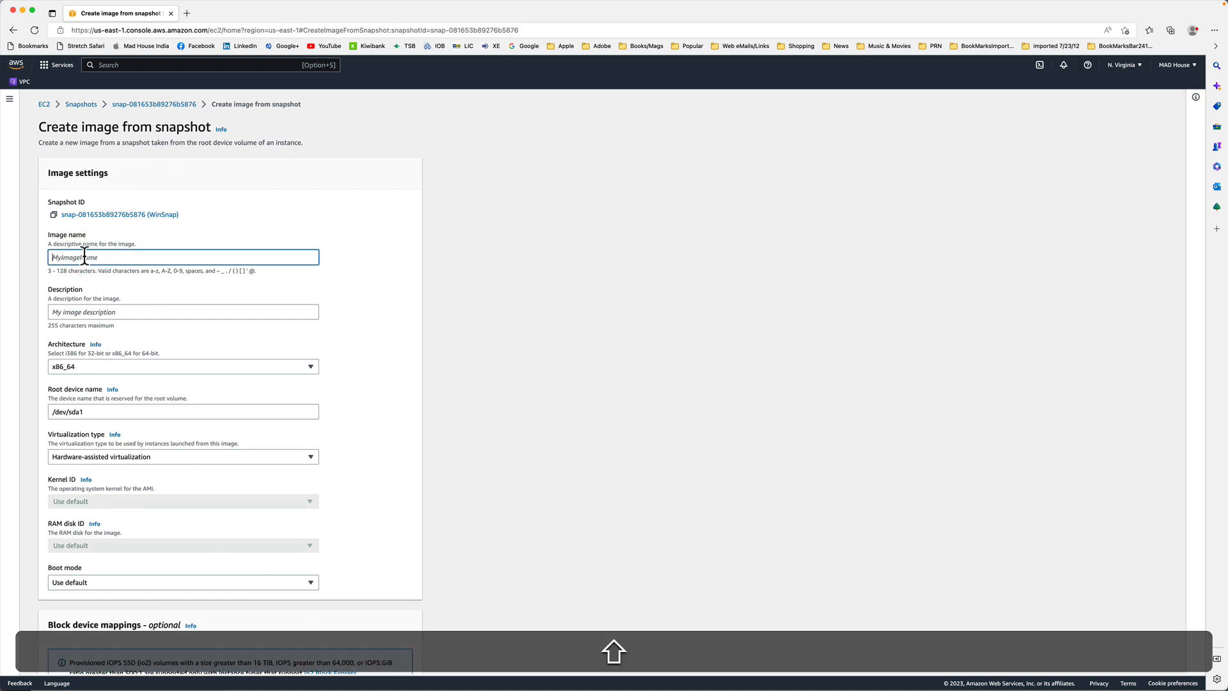
type("SomeImage")
left_click(112, 312)
type("SomeImage")
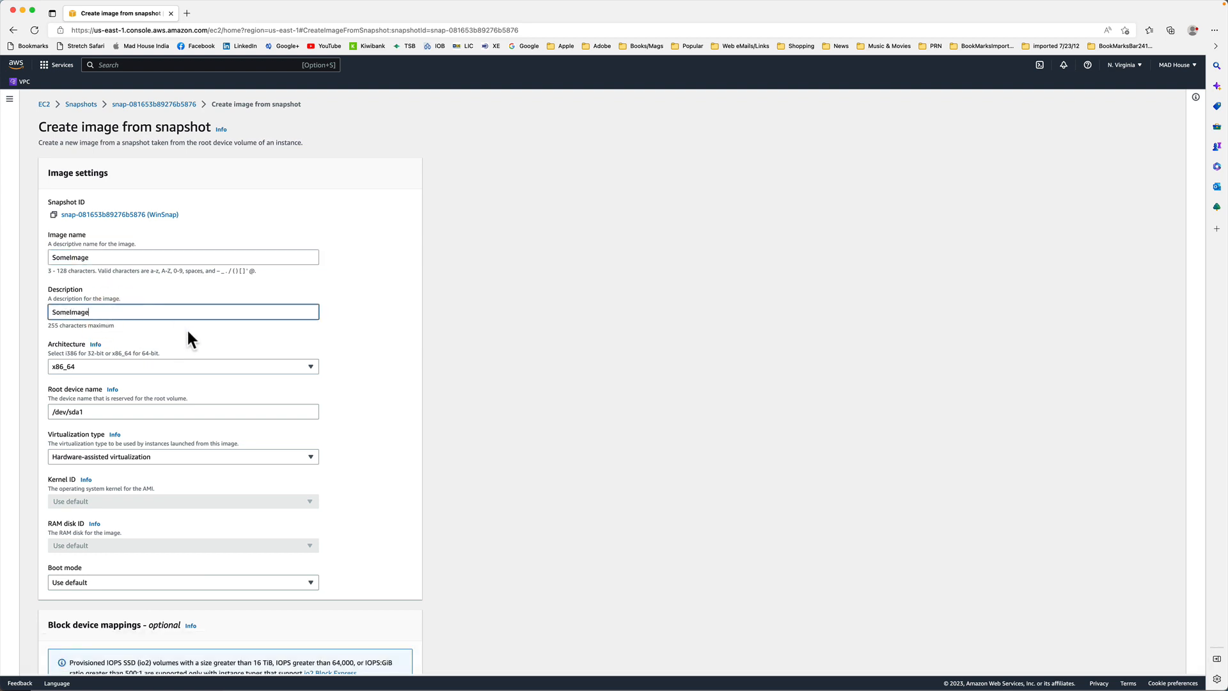
scroll(187, 333, "down", 4)
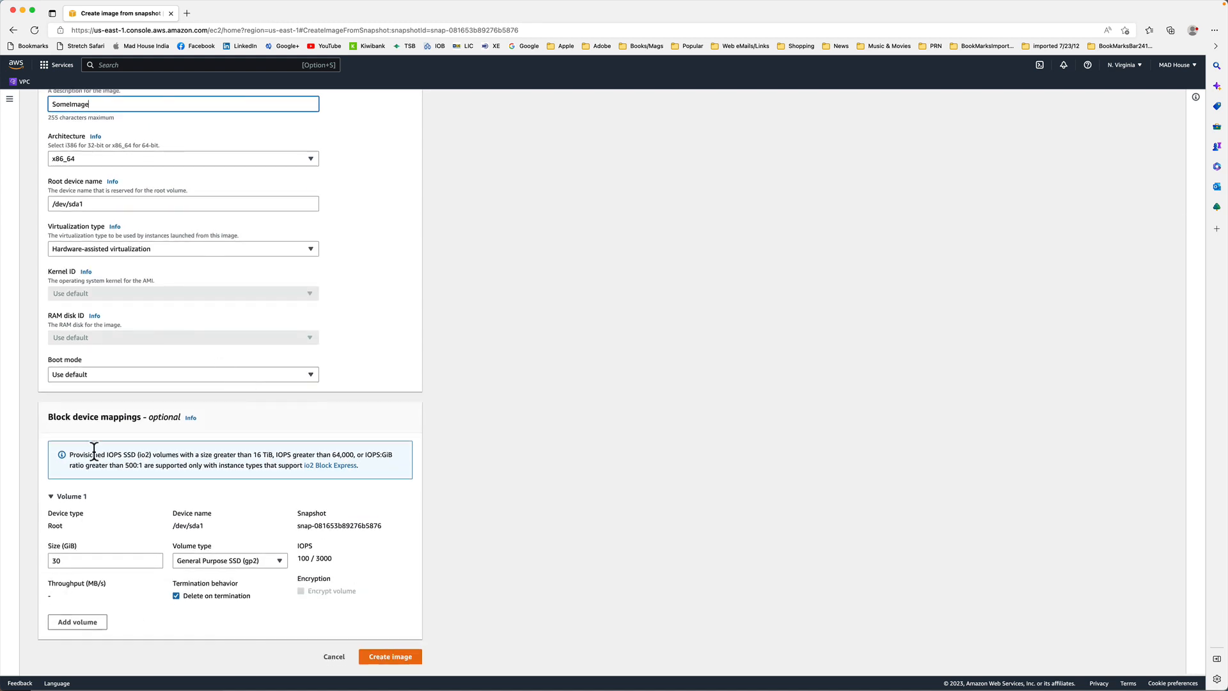
left_click(155, 378)
left_click(155, 376)
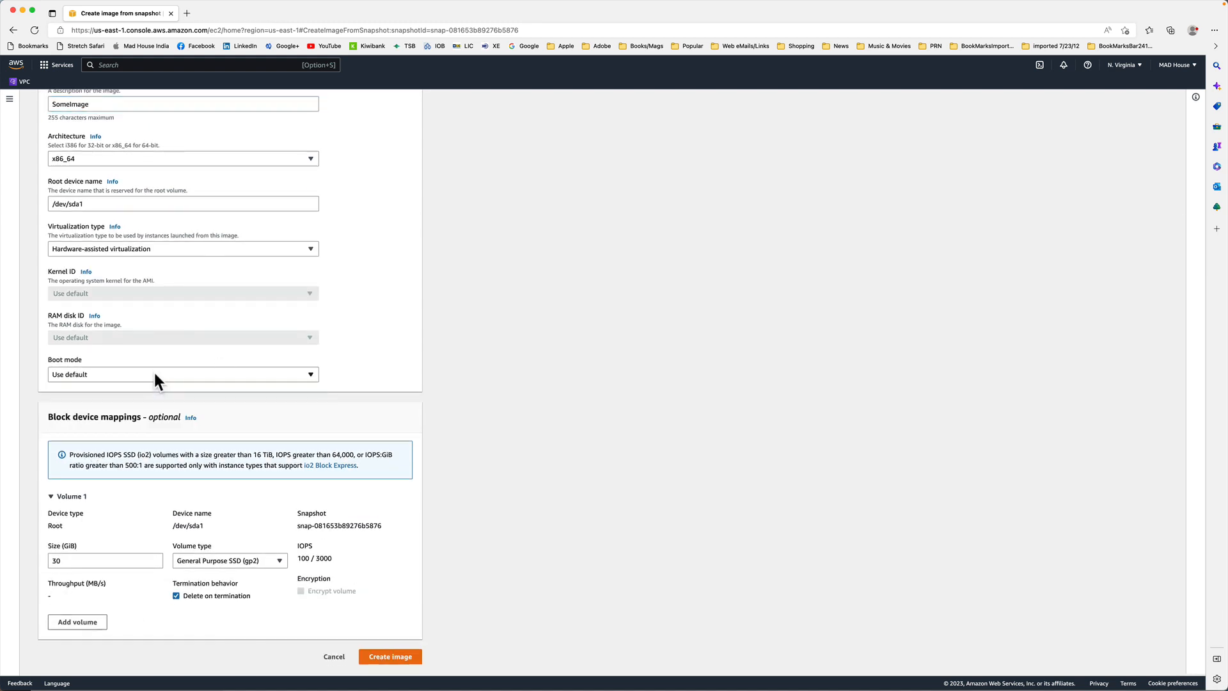
left_click(393, 658)
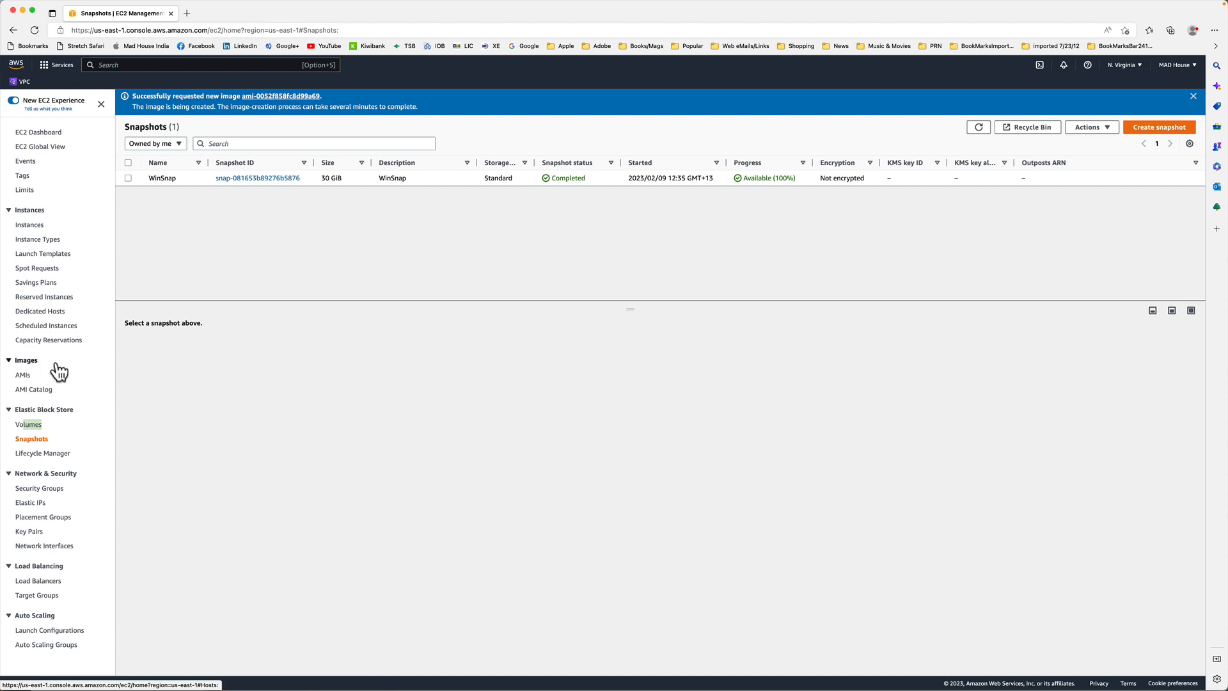
- Open the list of owned AMIs and view the details of SomeImage
left_click(23, 377)
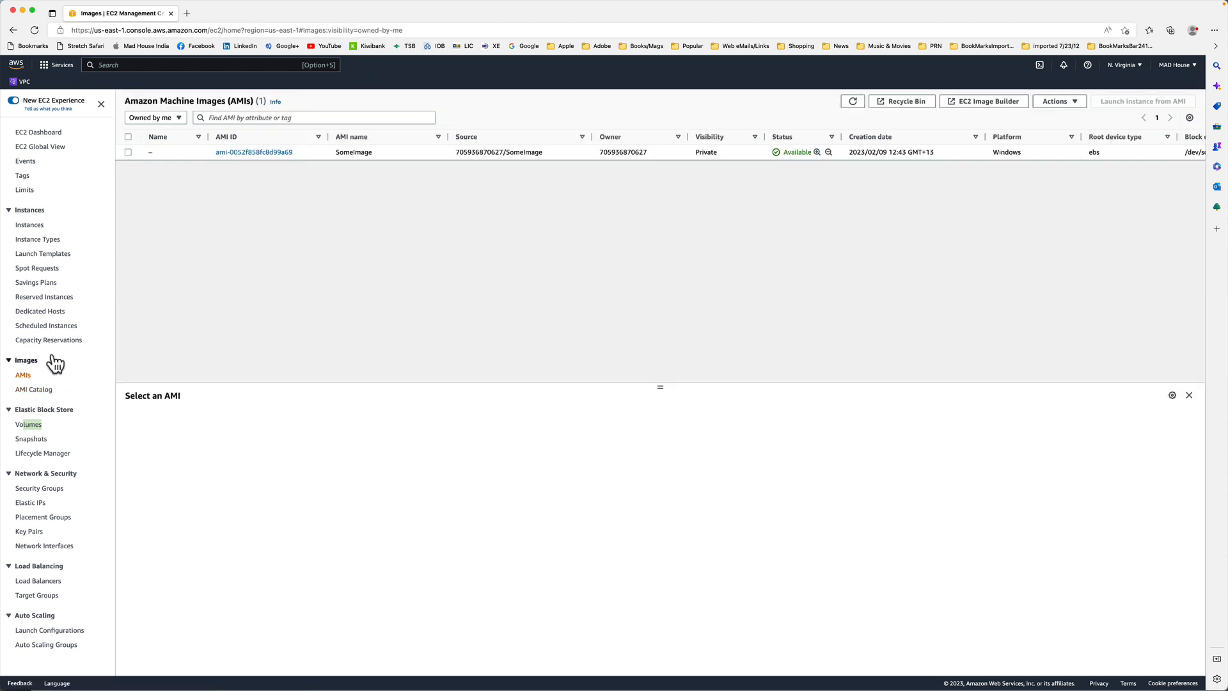
left_click(129, 153)
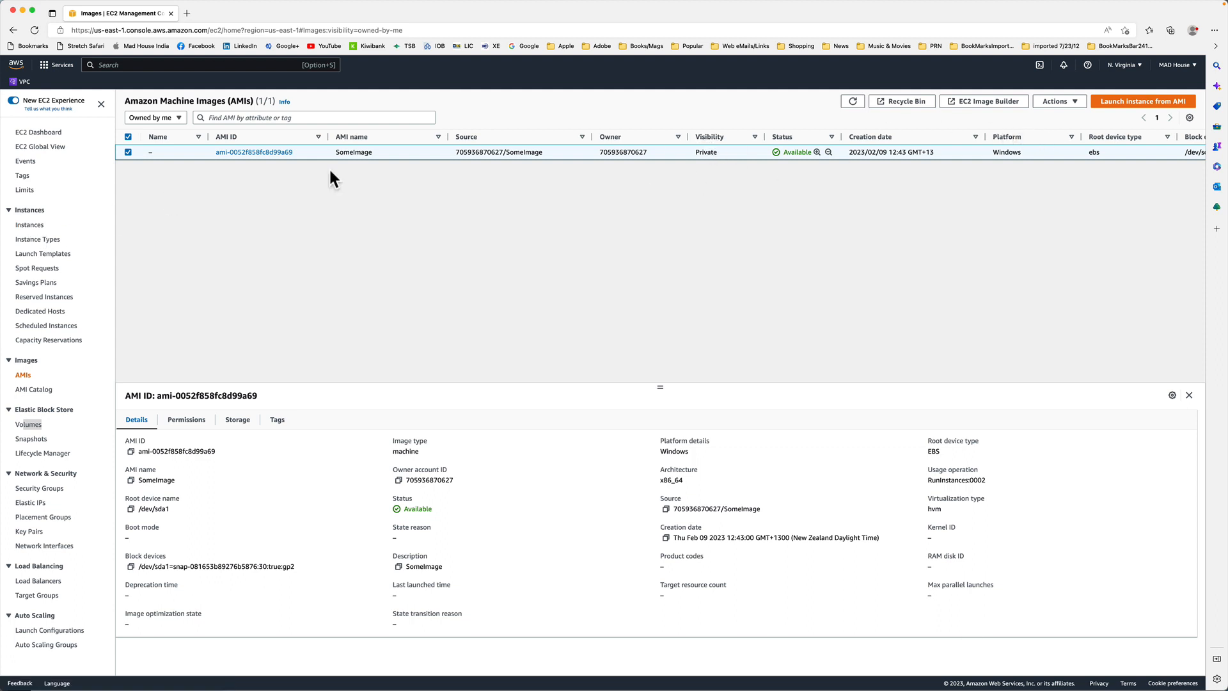
- Try setting up a new instance with the SomeImage AMI from the owned images, and return to the instances list without launching it
left_click(34, 227)
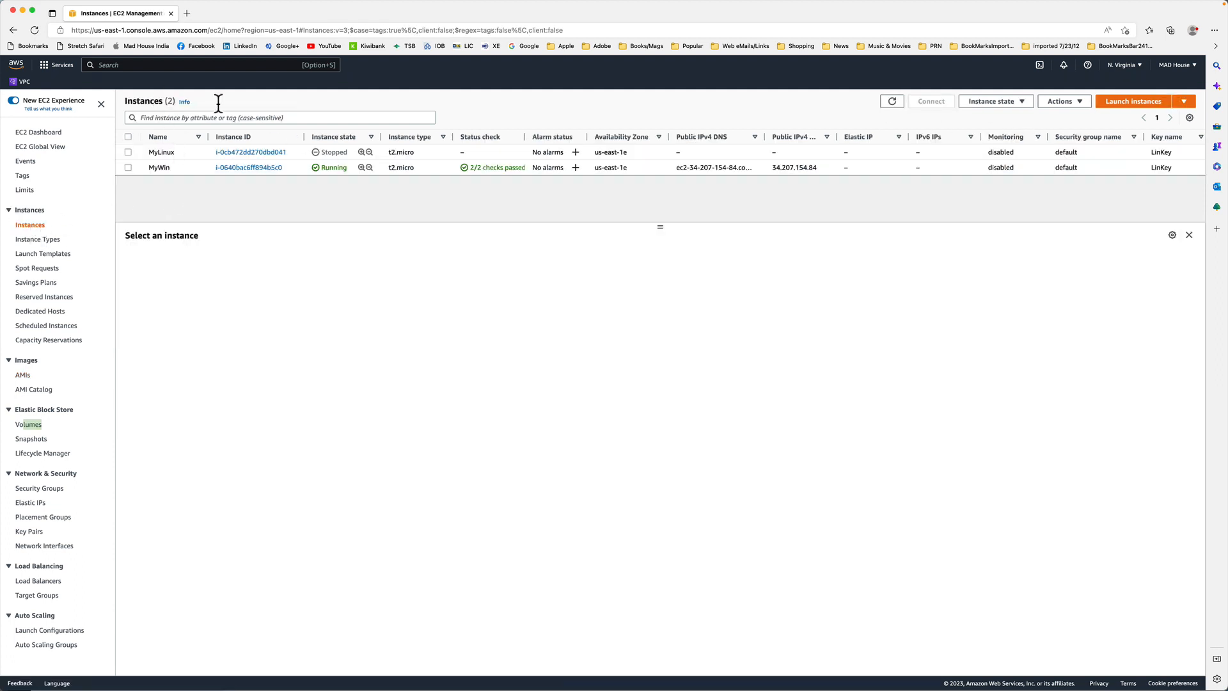
left_click(1142, 103)
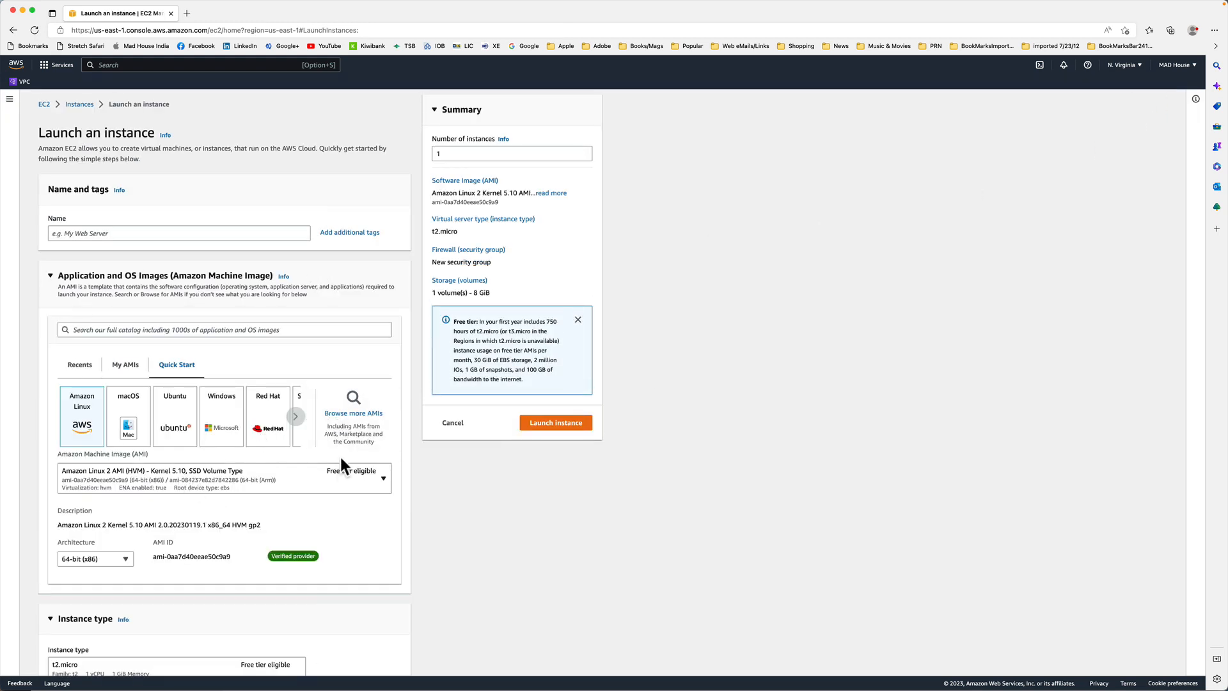
left_click(354, 422)
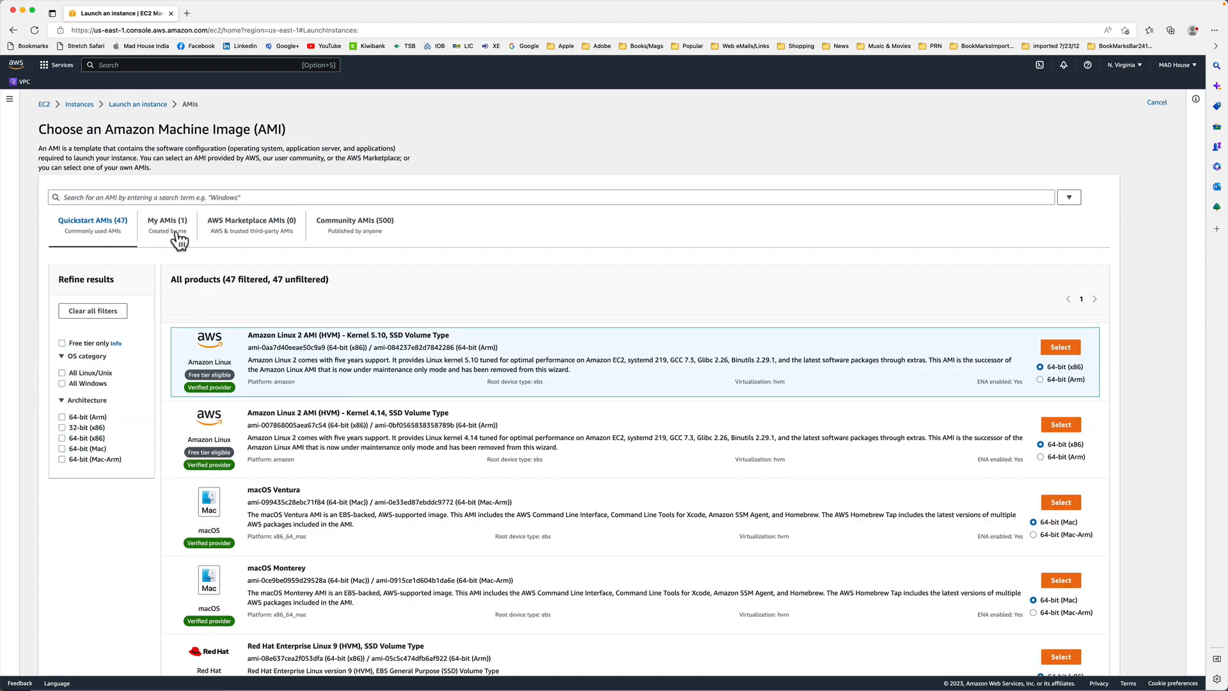
left_click(169, 225)
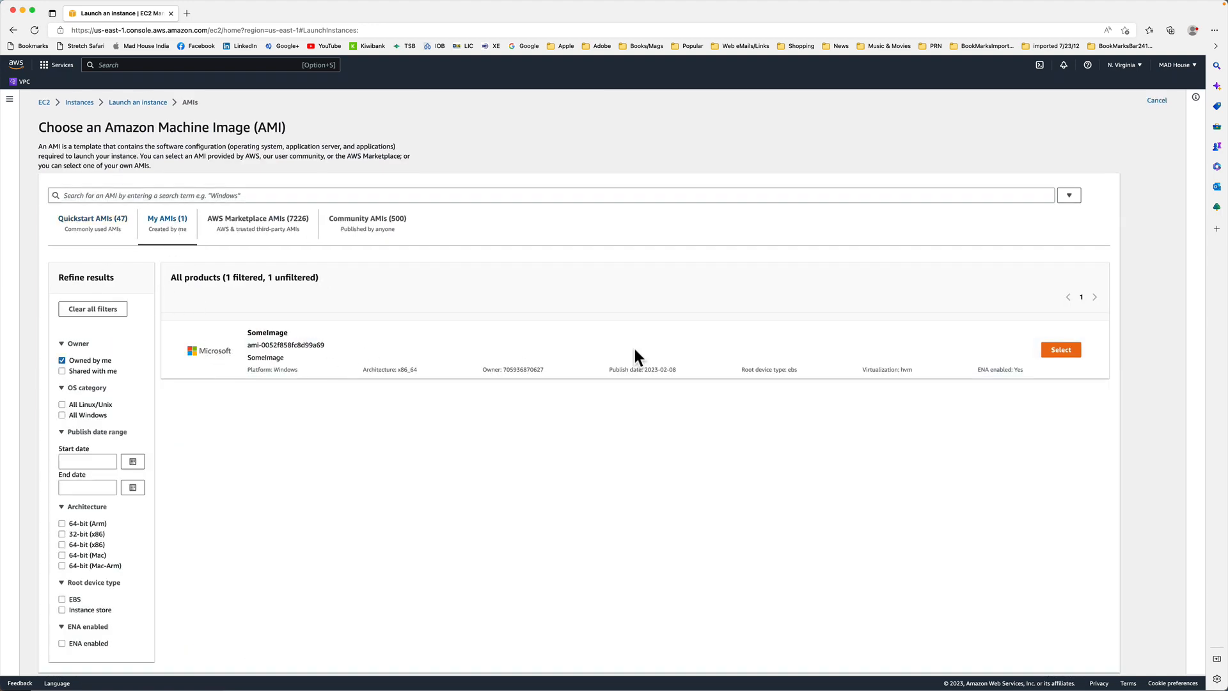
left_click(1061, 351)
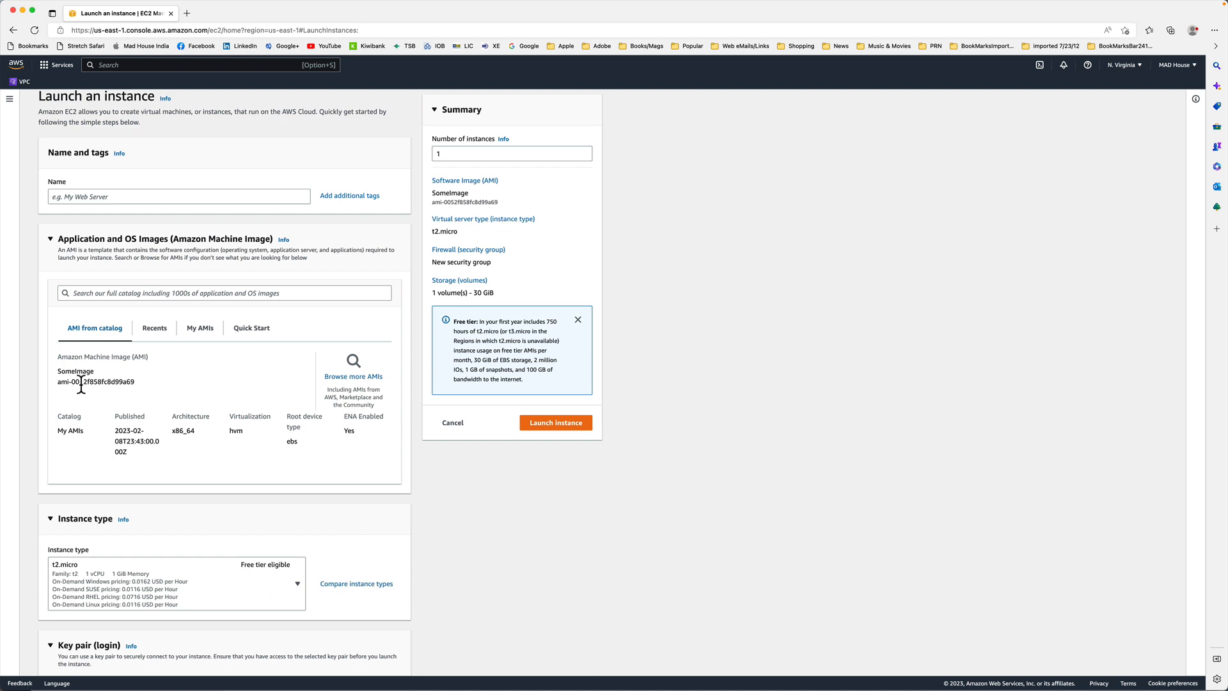
scroll(159, 240, "up", 2)
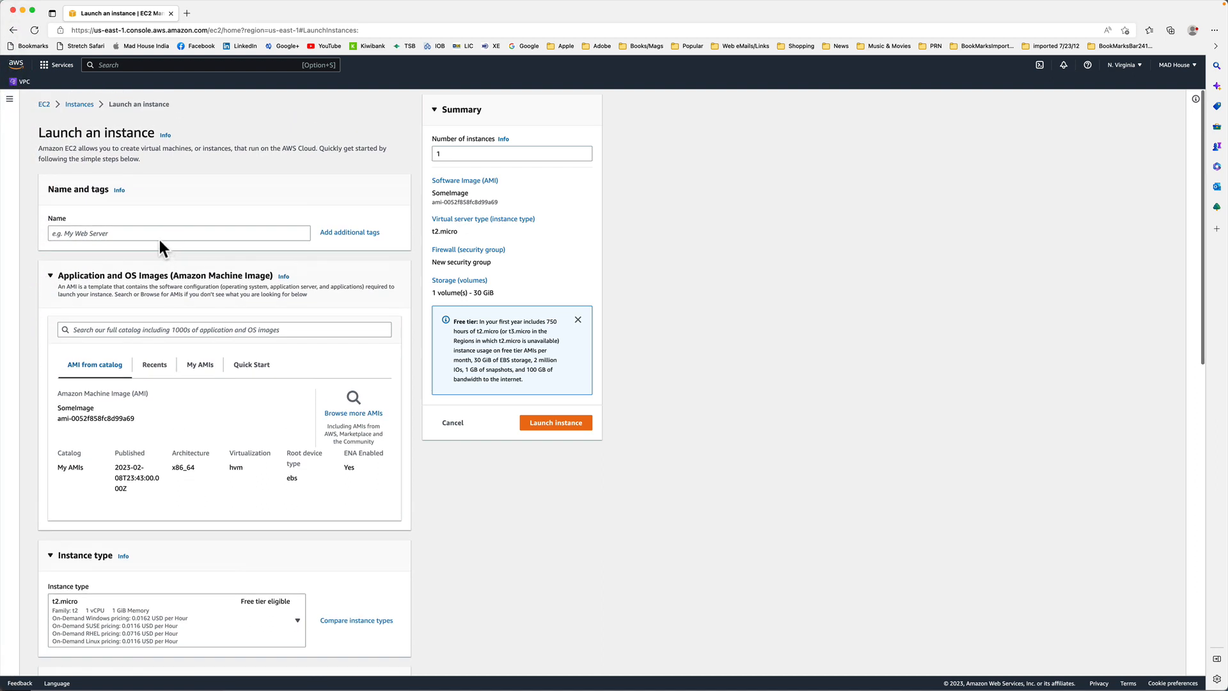
left_click(80, 105)
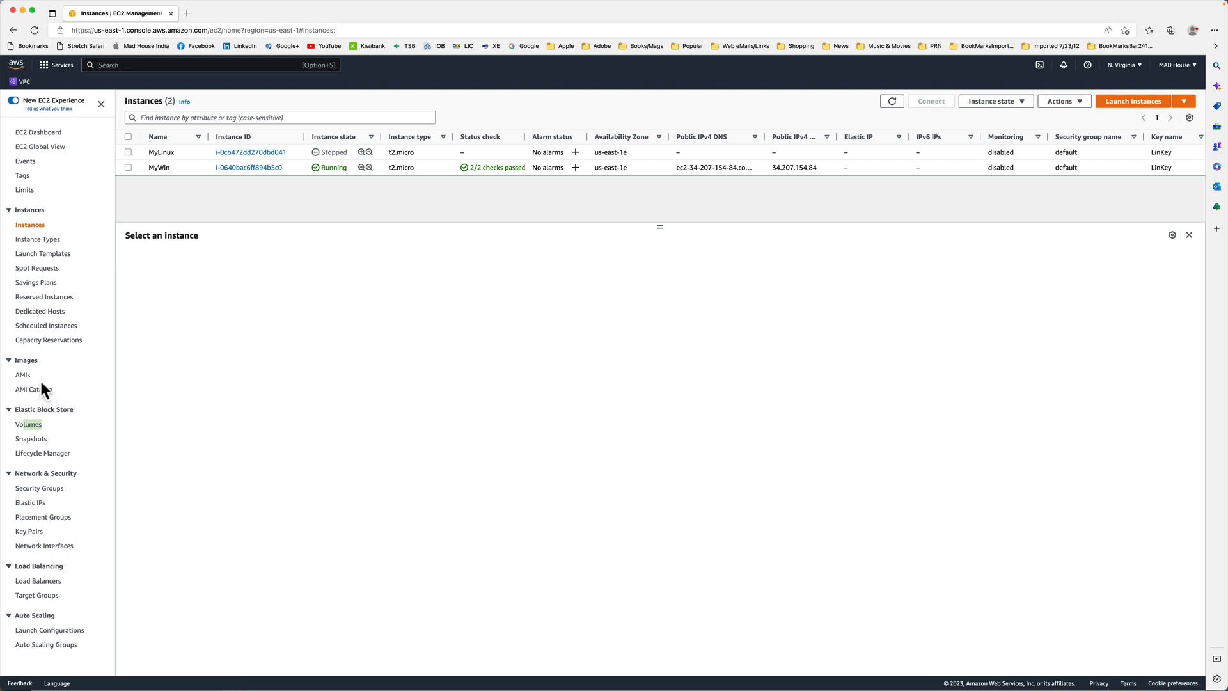
- Browse the AMI Catalog, looking through the Quickstart AMIs and the Community AMIs
left_click(40, 388)
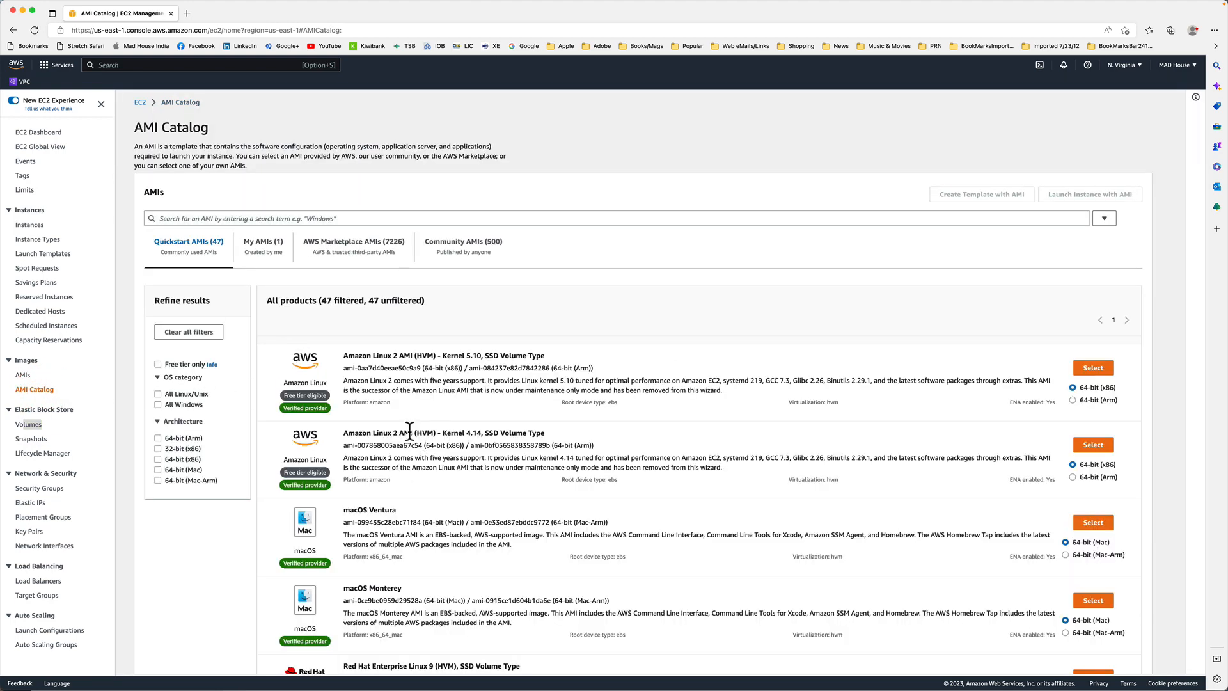
scroll(410, 430, "down", 5)
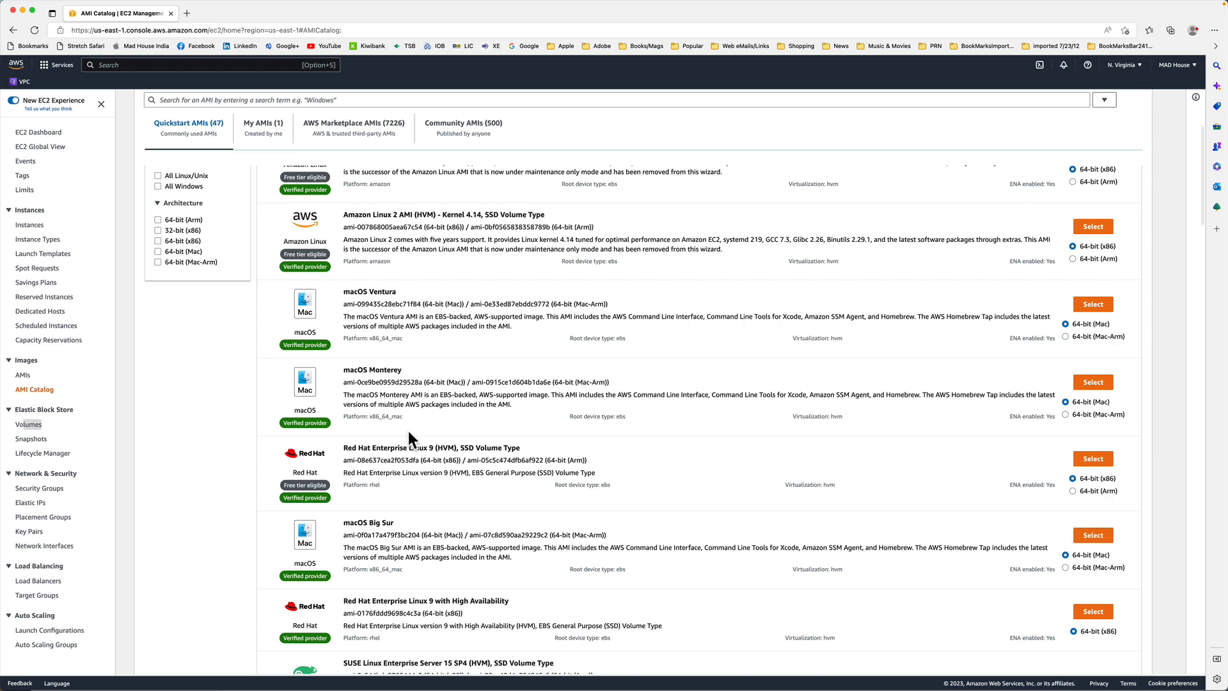
scroll(405, 429, "up", 5)
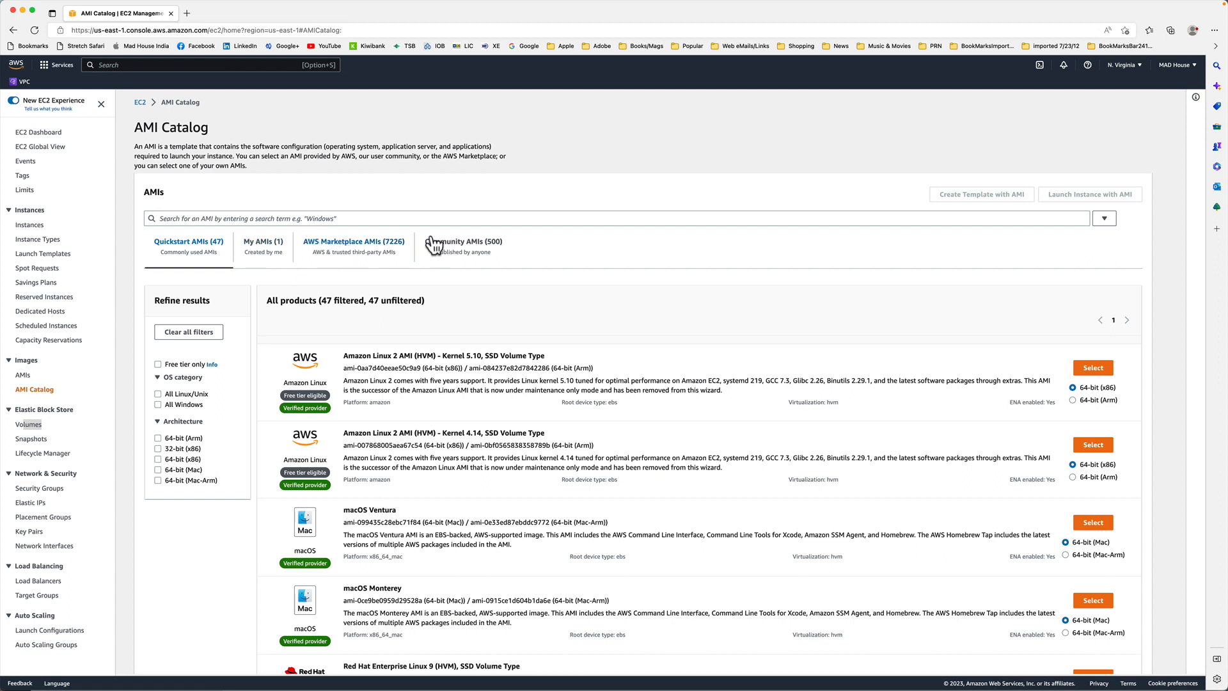
left_click(460, 247)
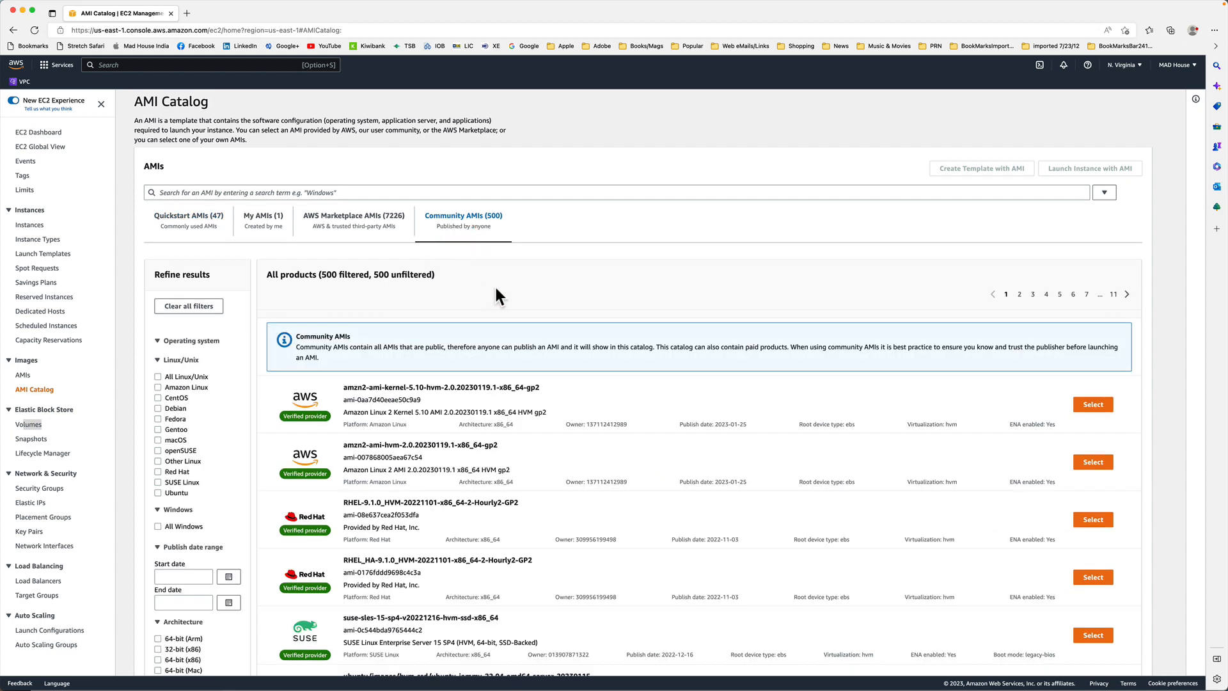
scroll(679, 424, "down", 10)
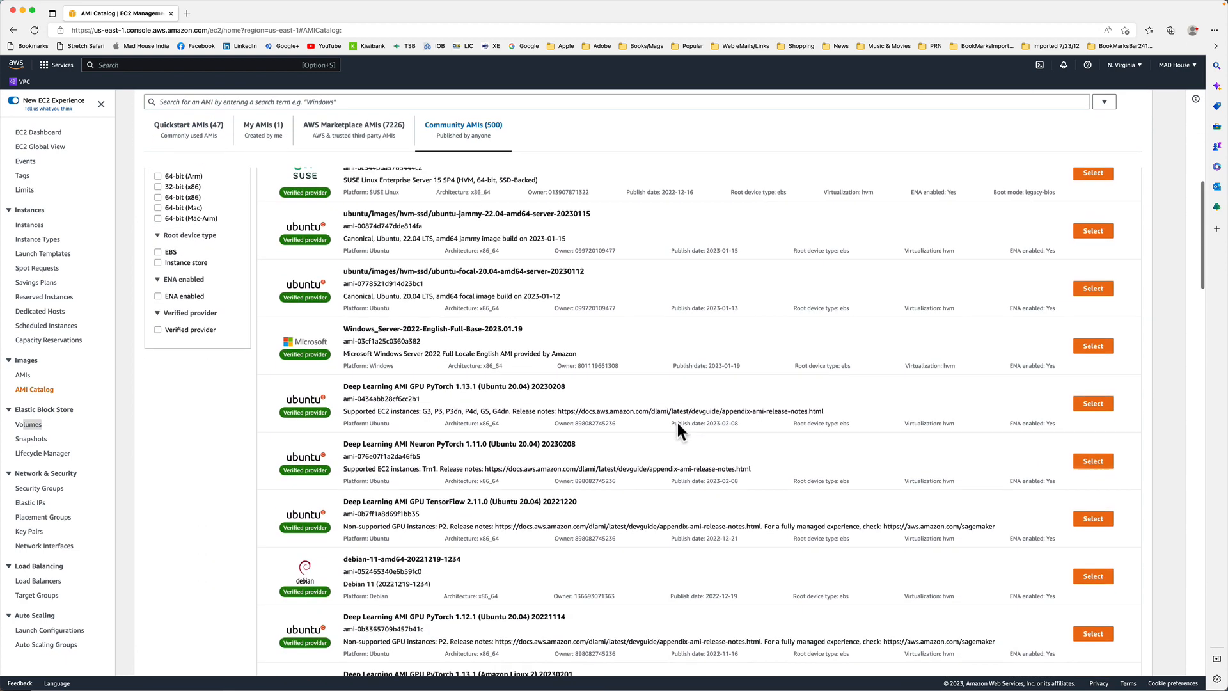
scroll(678, 423, "up", 5)
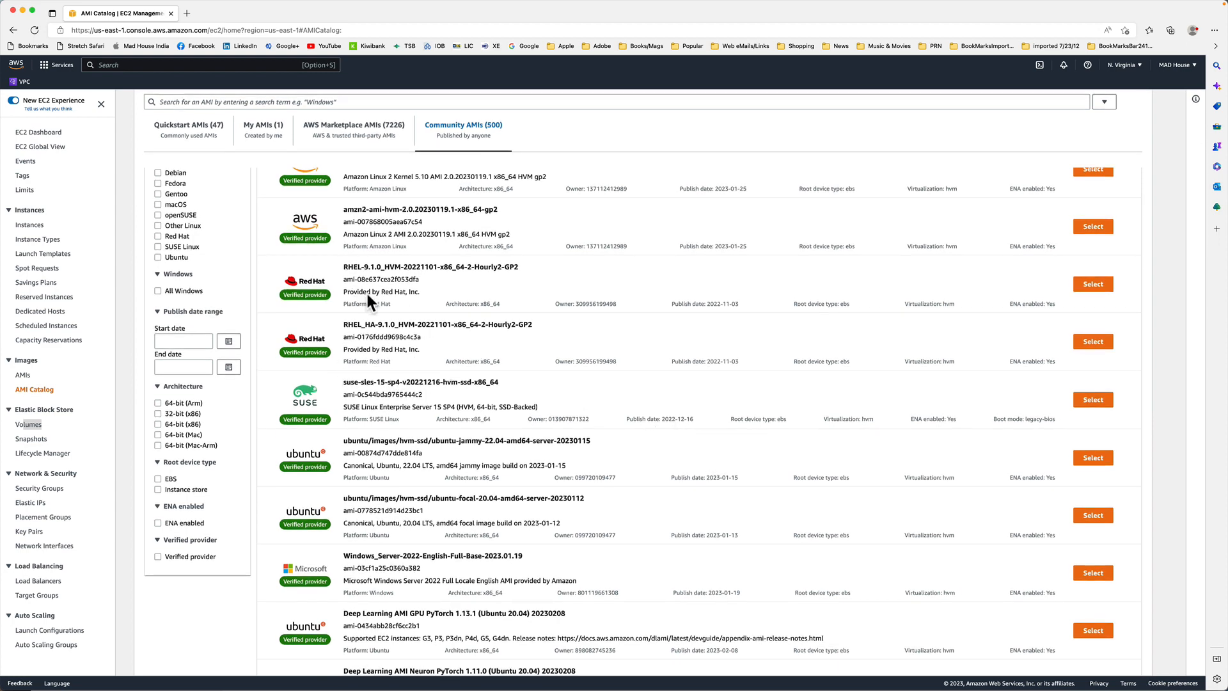
scroll(368, 295, "down", 8)
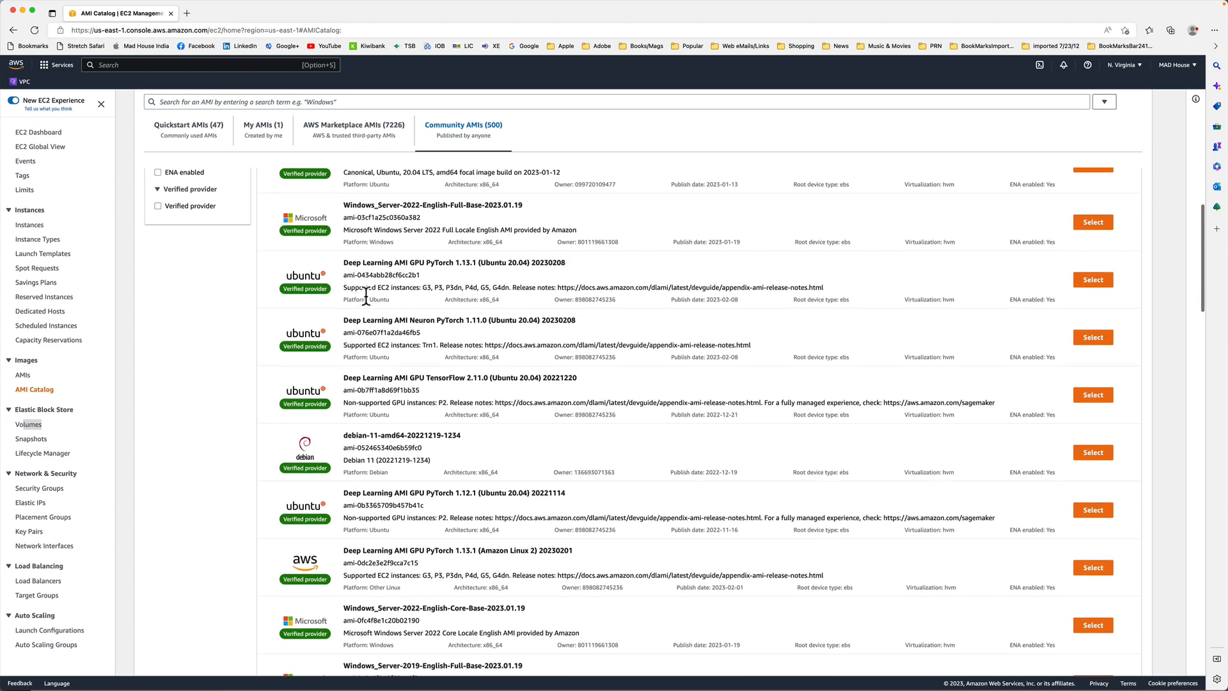
- Show the AWS Marketplace AMIs and filter them by the publisher terracloudx from the full publisher list
left_click(325, 125)
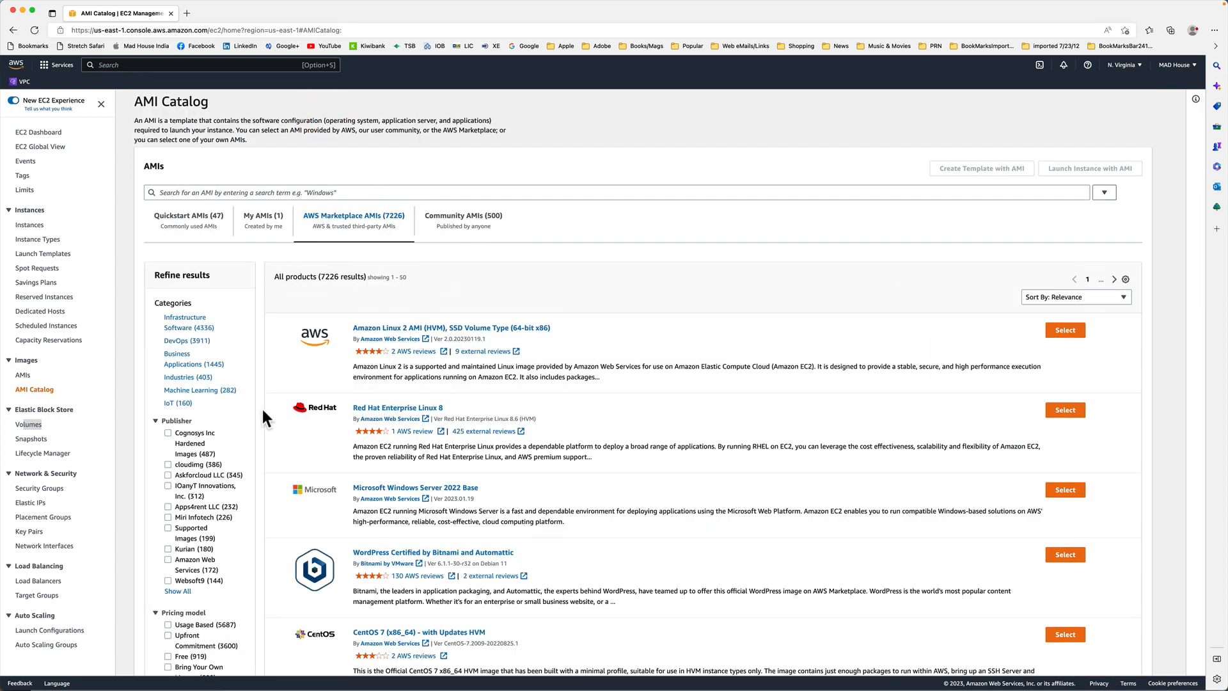
scroll(199, 469, "down", 6)
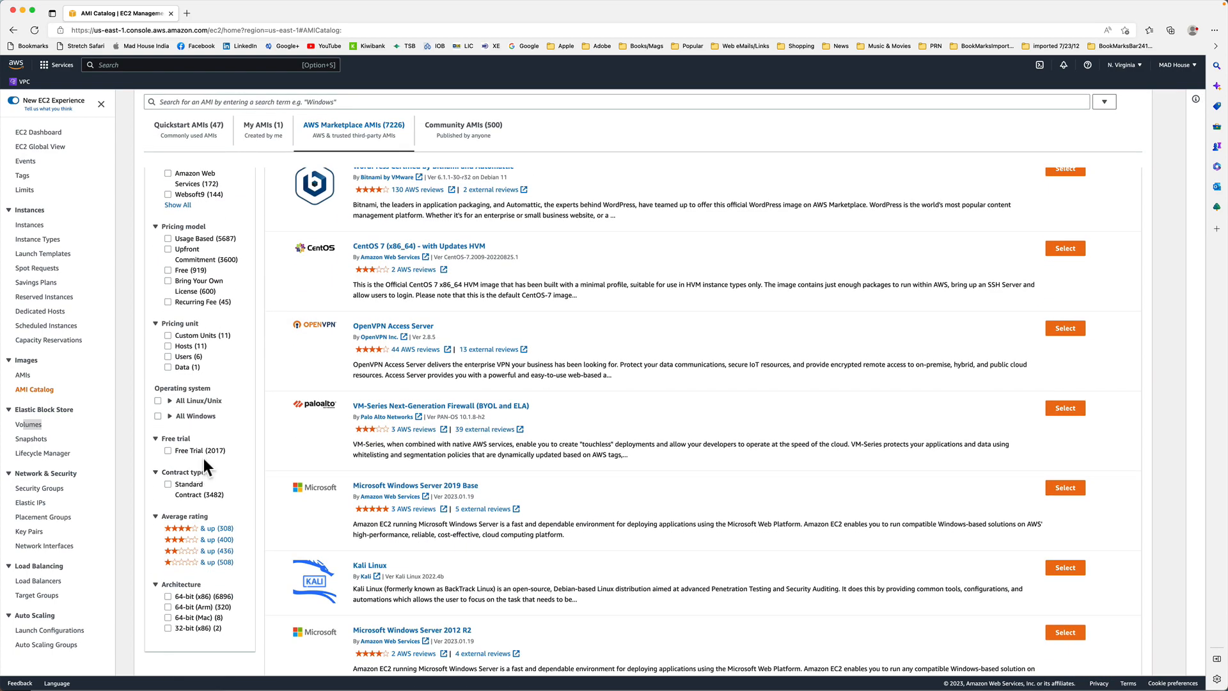
scroll(198, 410, "up", 4)
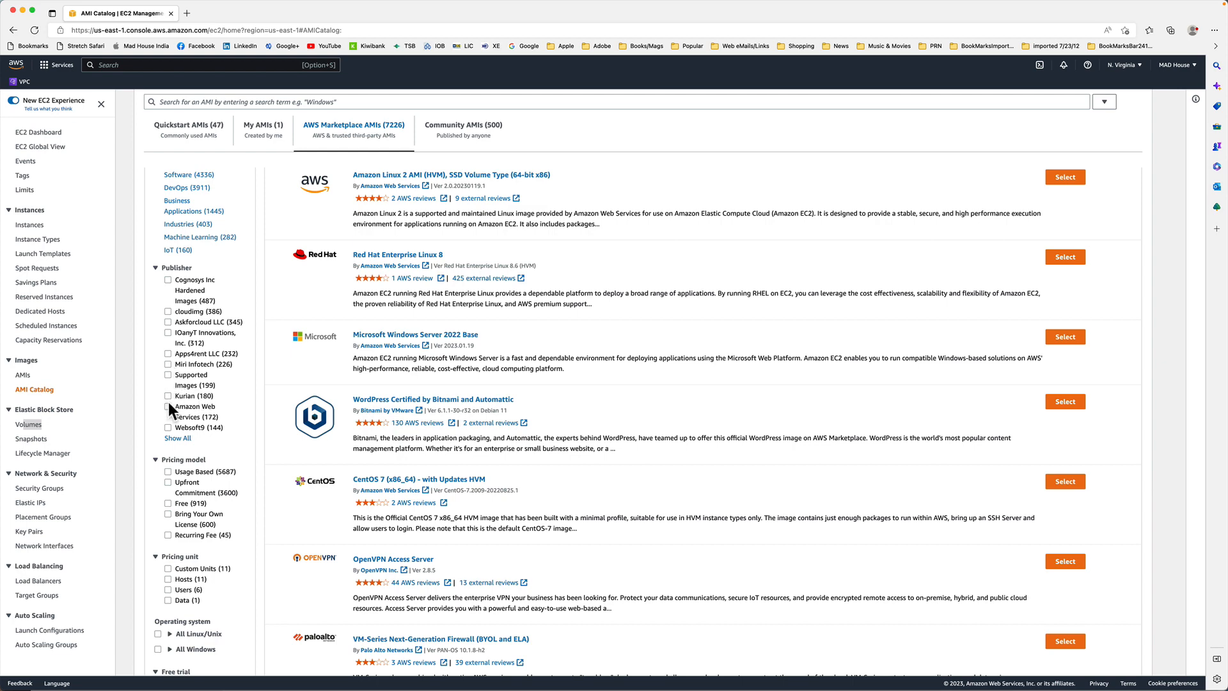
left_click(177, 438)
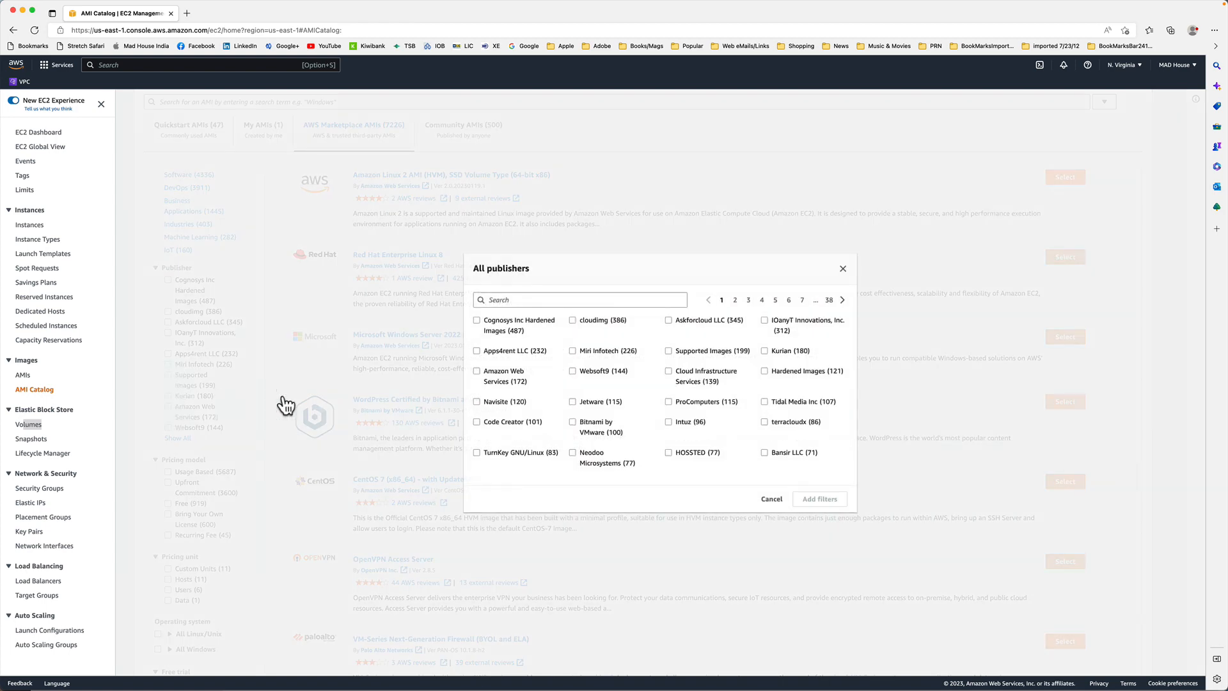
left_click(764, 421)
left_click(816, 512)
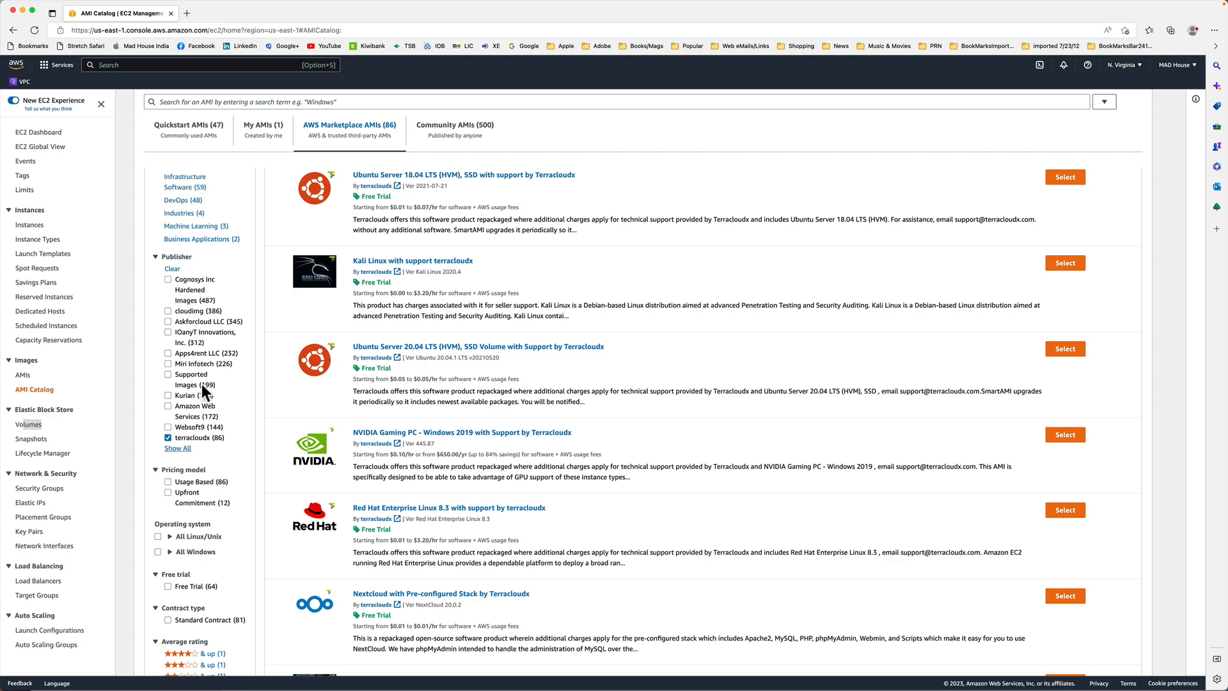
- Narrow the Marketplace AMIs to the Ubuntu operating system within the Linux/Unix group
scroll(201, 412, "down", 3)
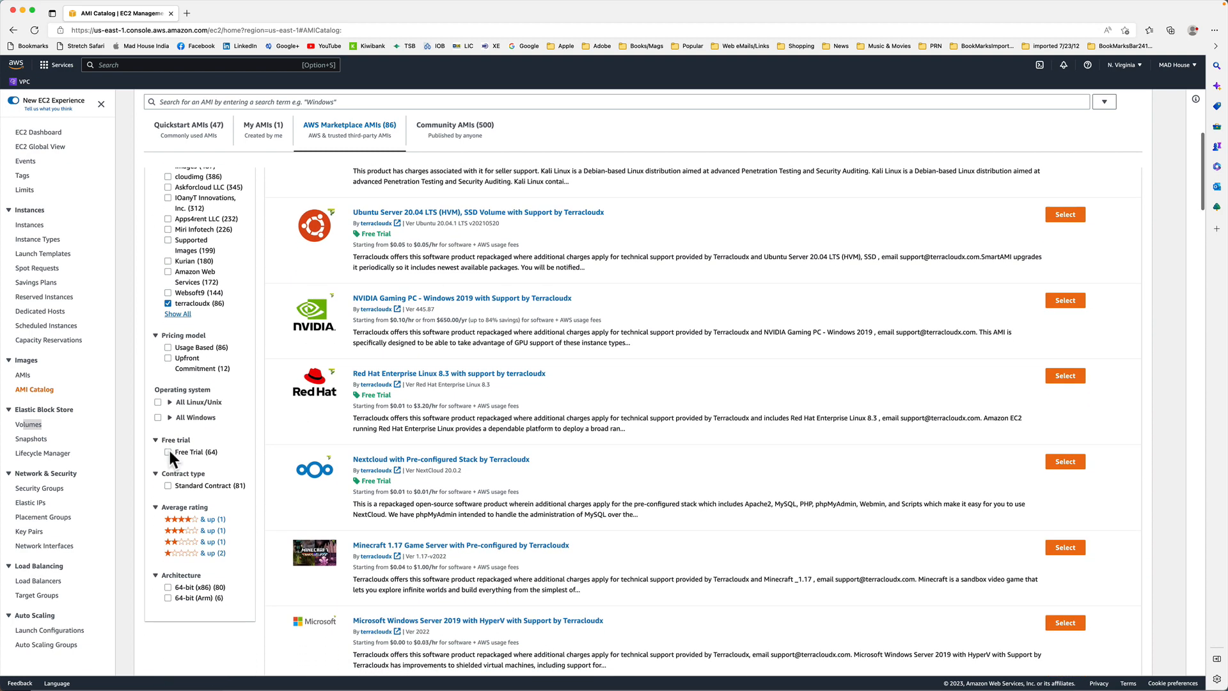
left_click(169, 404)
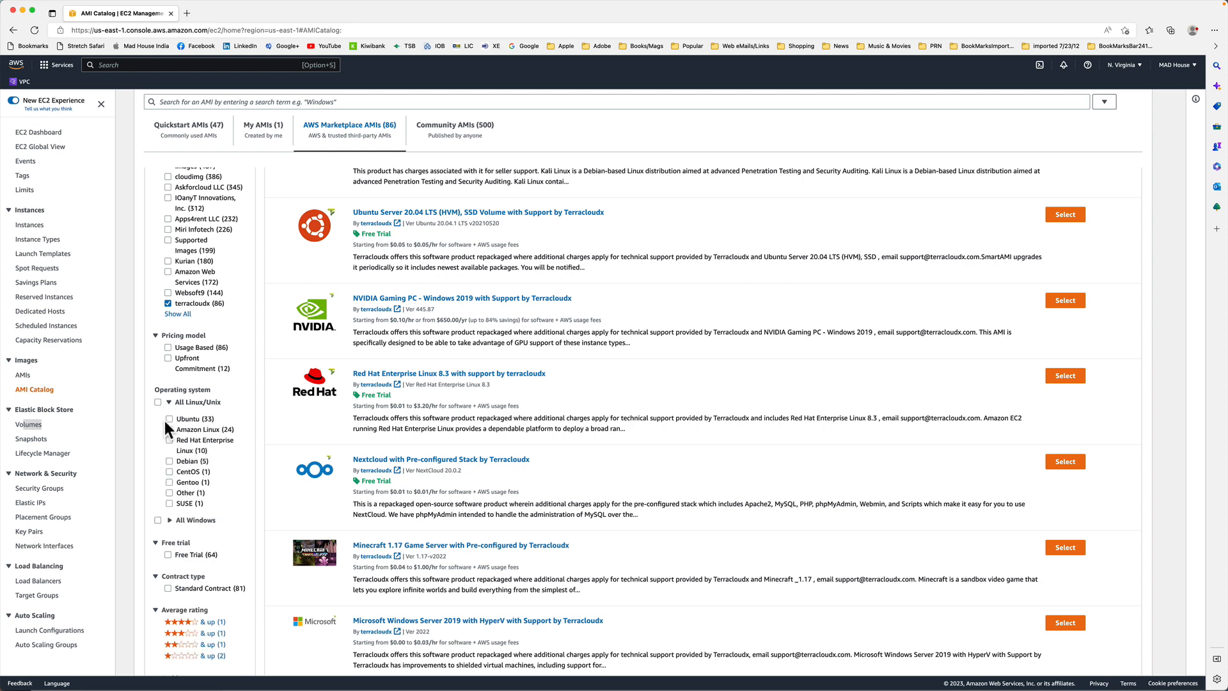
left_click(169, 419)
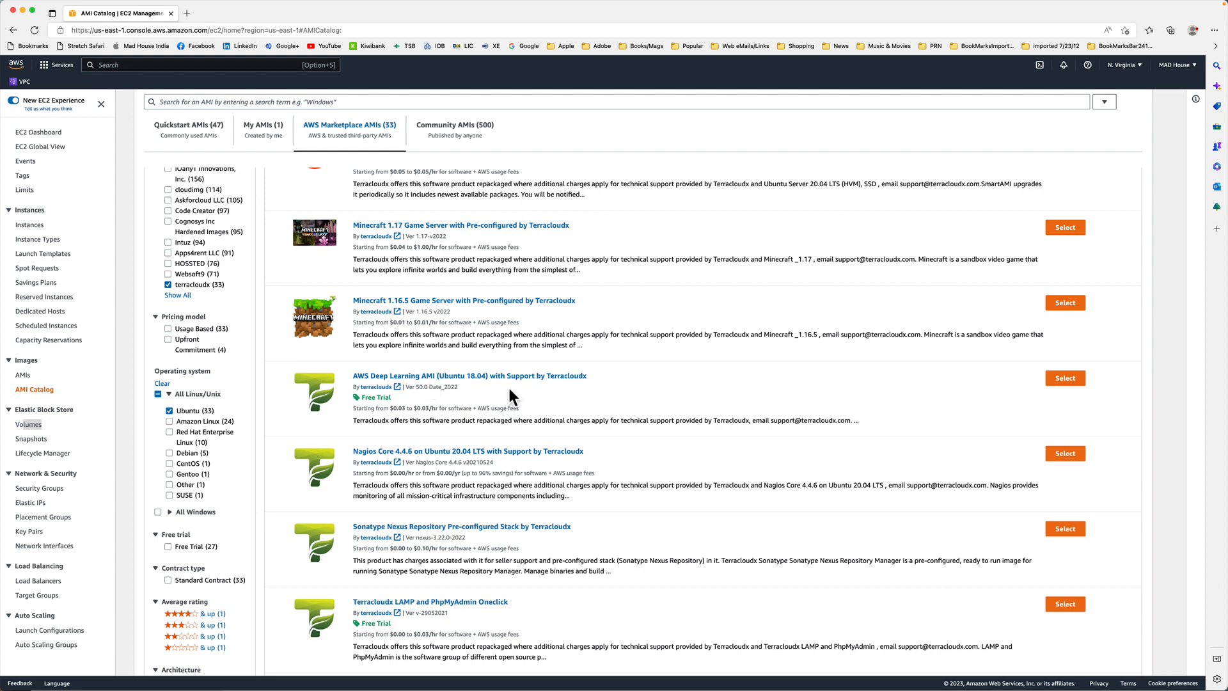
- Look through the filtered terracloudx Ubuntu AMIs, examining their preconfigured software, free trial offers and hourly pricing
scroll(509, 387, "down", 2)
scroll(508, 385, "down", 3)
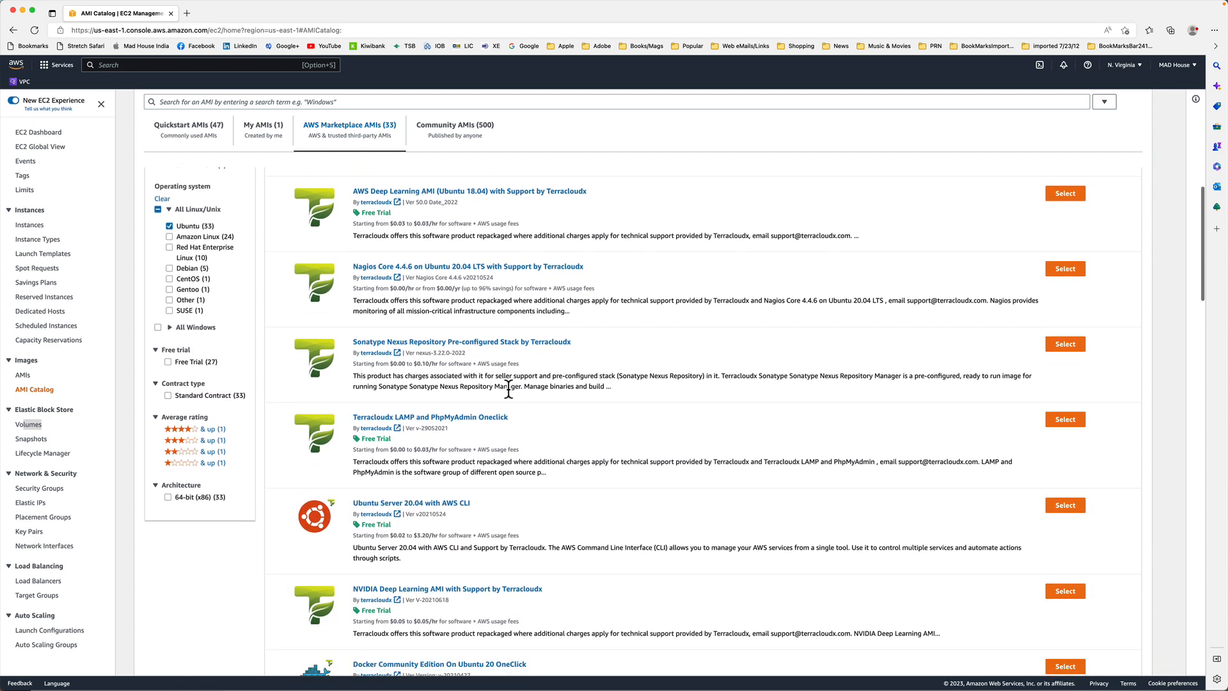
scroll(509, 389, "down", 5)
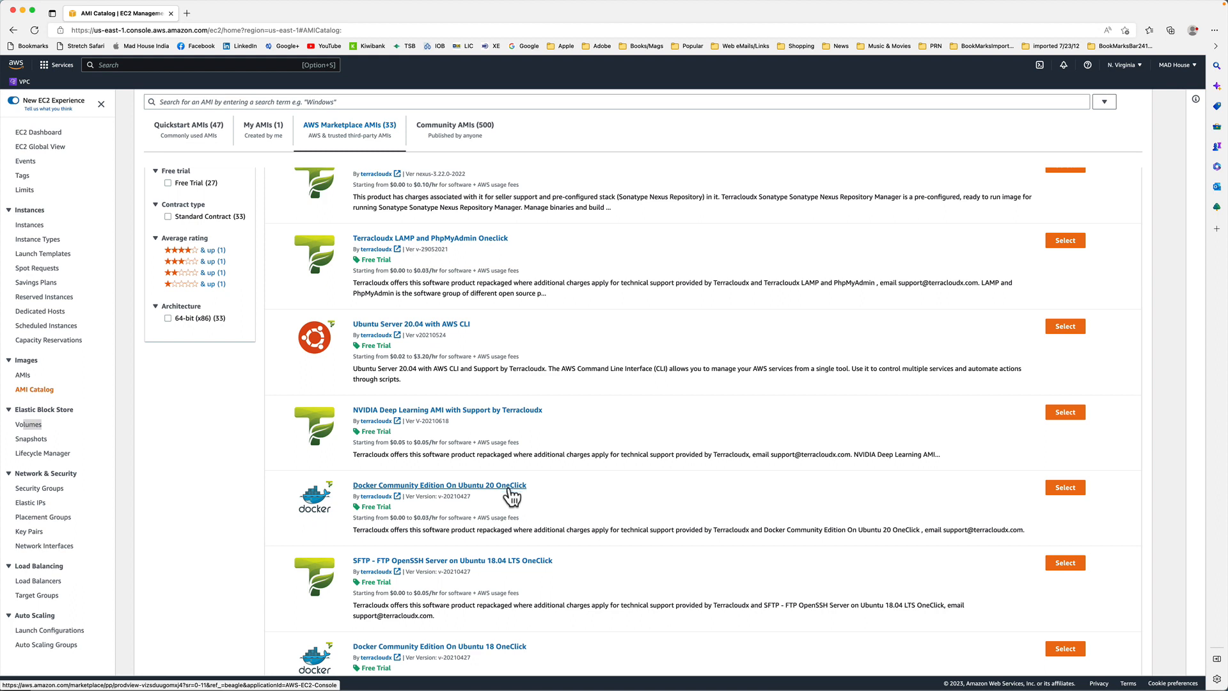
scroll(512, 475, "down", 7)
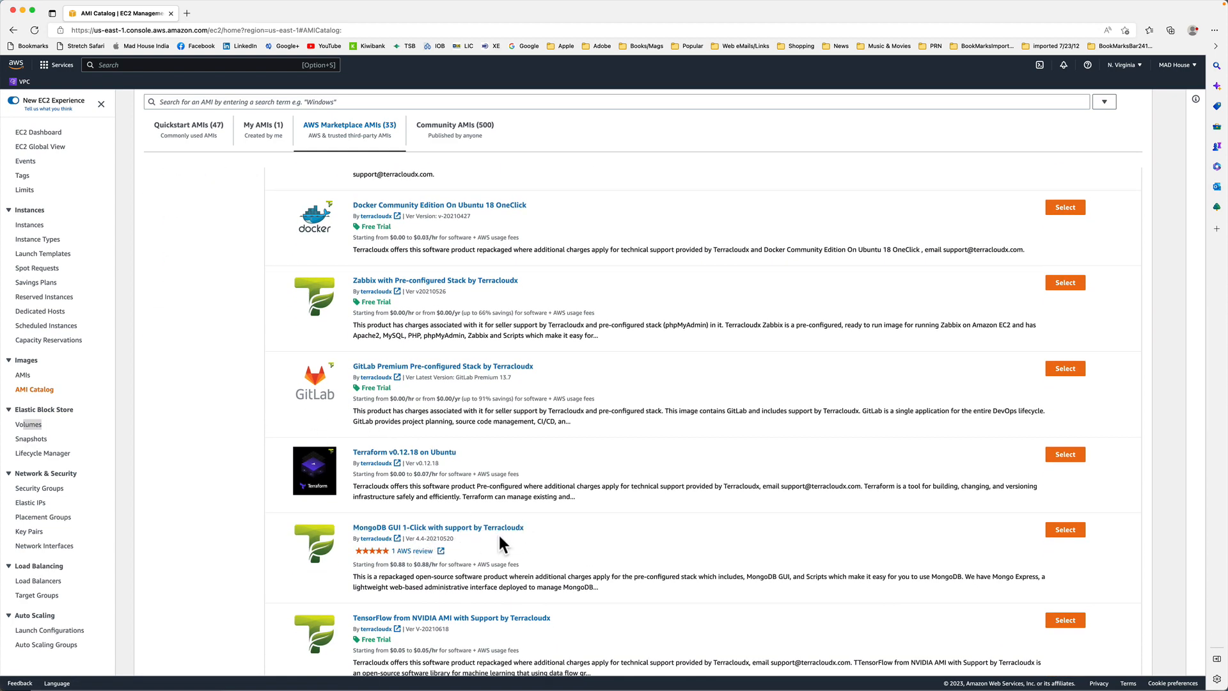
scroll(504, 539, "down", 10)
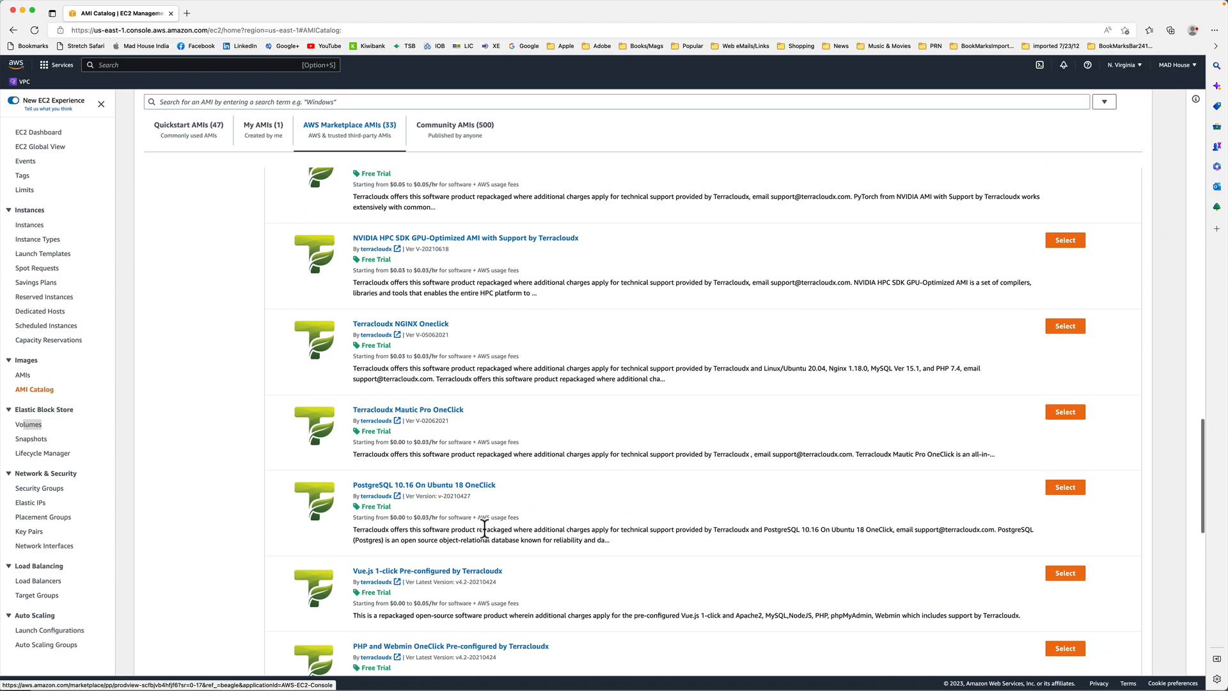
scroll(484, 530, "up", 15)
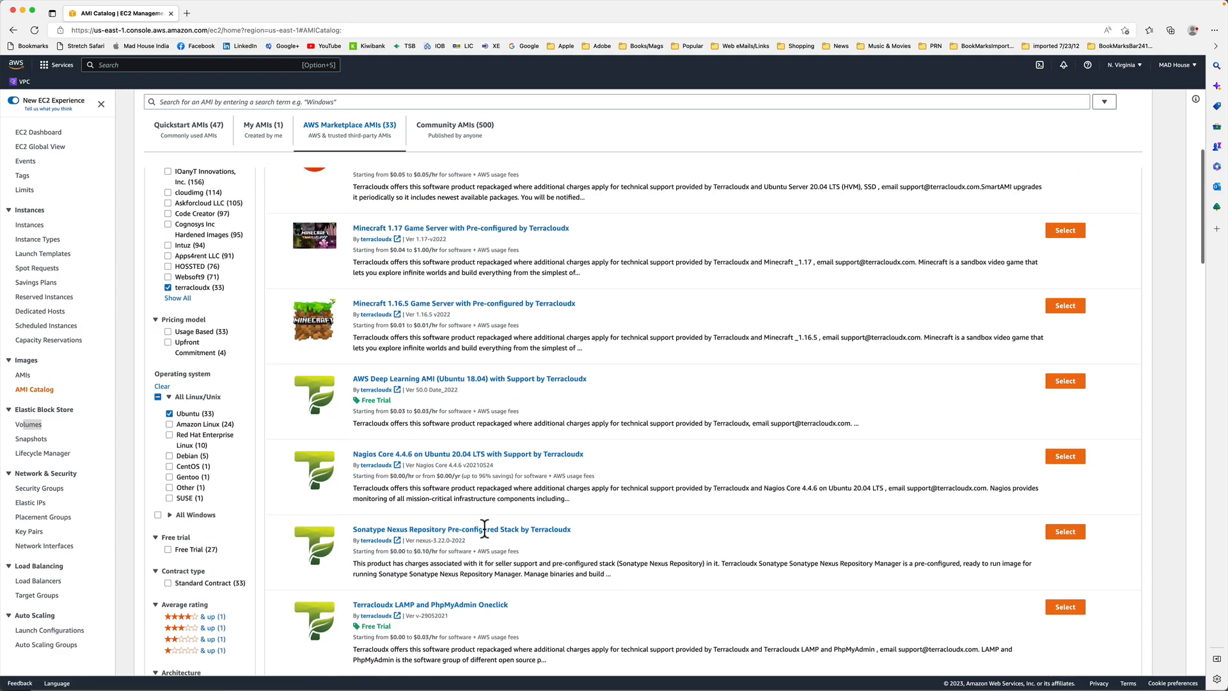
scroll(374, 490, "down", 2)
scroll(375, 490, "up", 15)
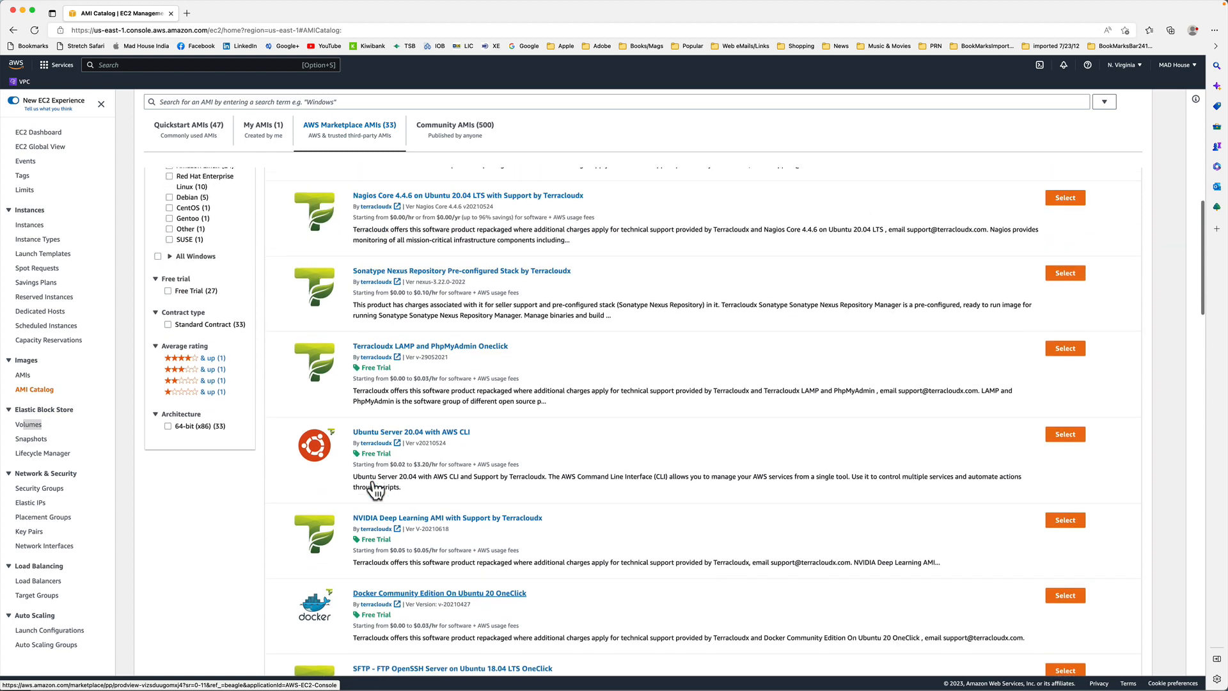